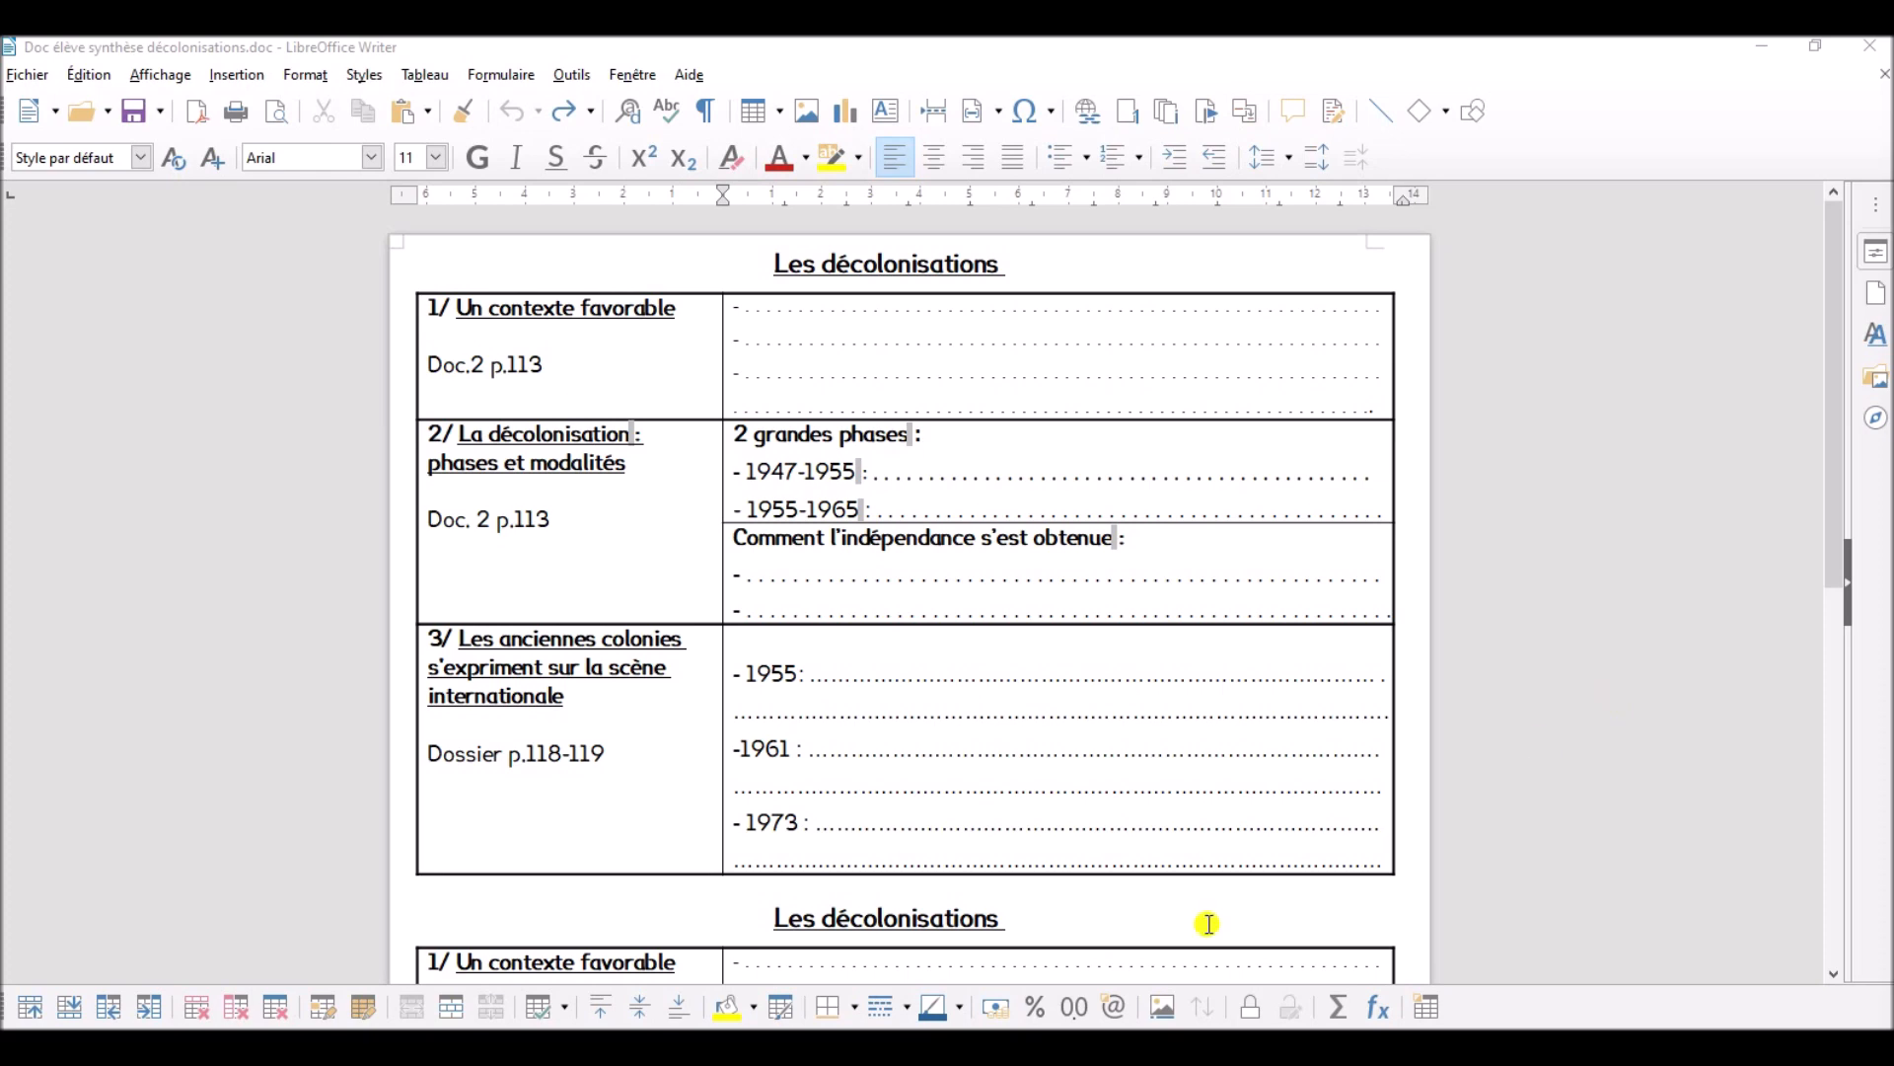
# - Locate Doc élève synthèse décolonisations in the 3H 2- Le monde depuis 1945 folder and view which programs can open it
pyautogui.click(505, 1046)
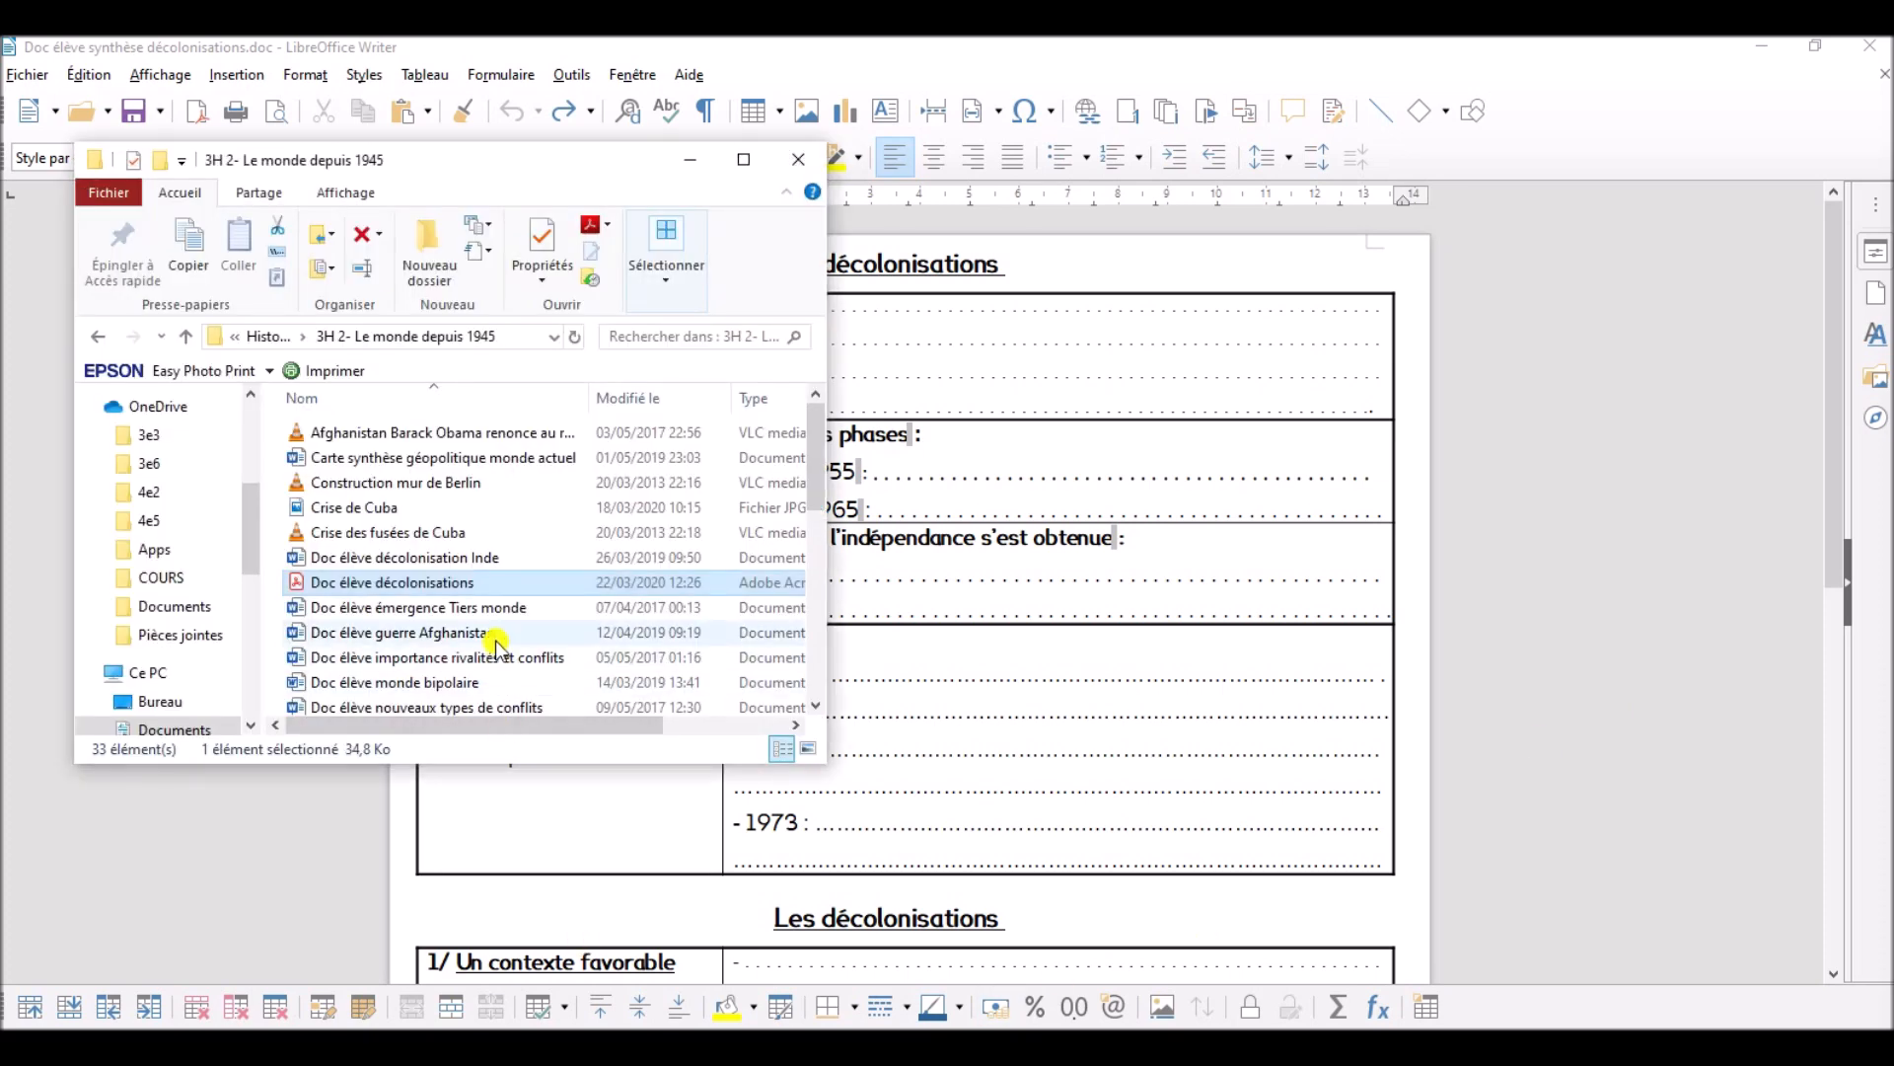
pyautogui.scroll(-7, 498, 651)
pyautogui.scroll(7, 498, 651)
pyautogui.moveTo(811, 470); pyautogui.dragTo(802, 545)
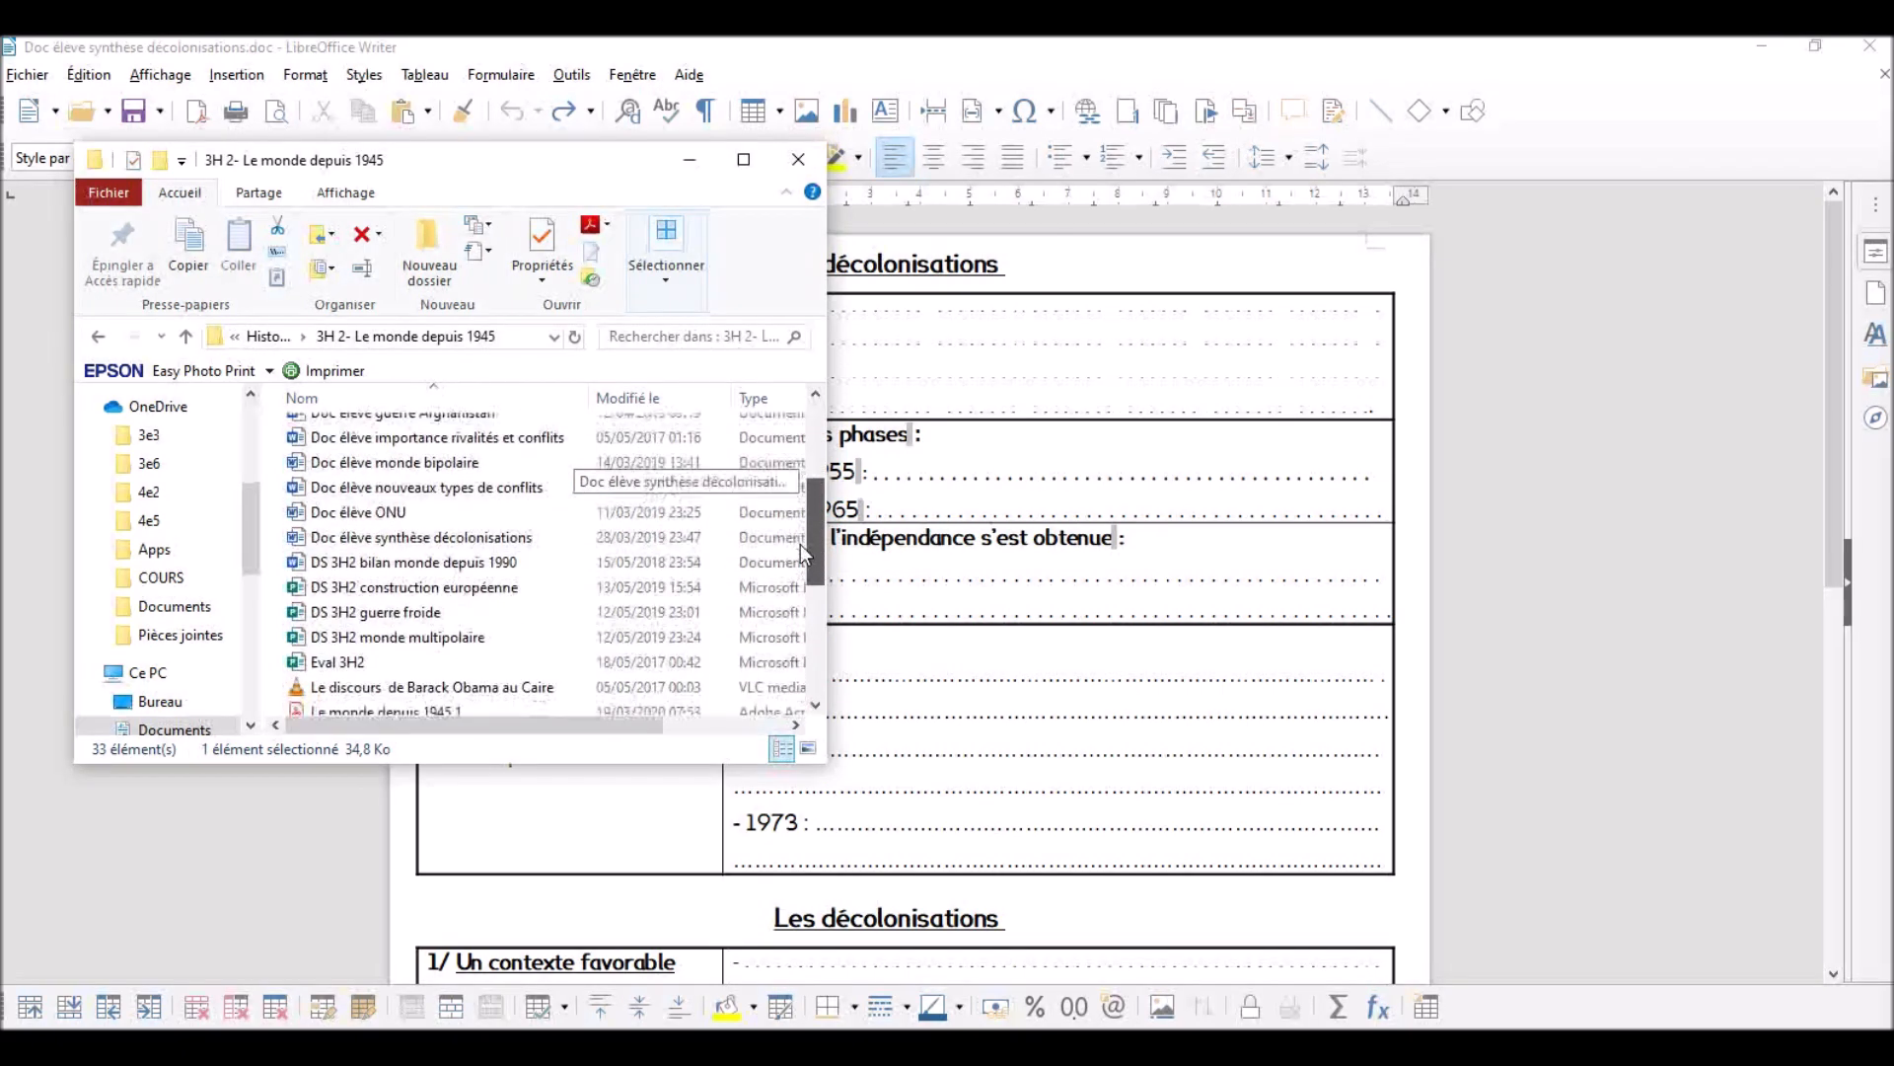
pyautogui.doubleClick(570, 540)
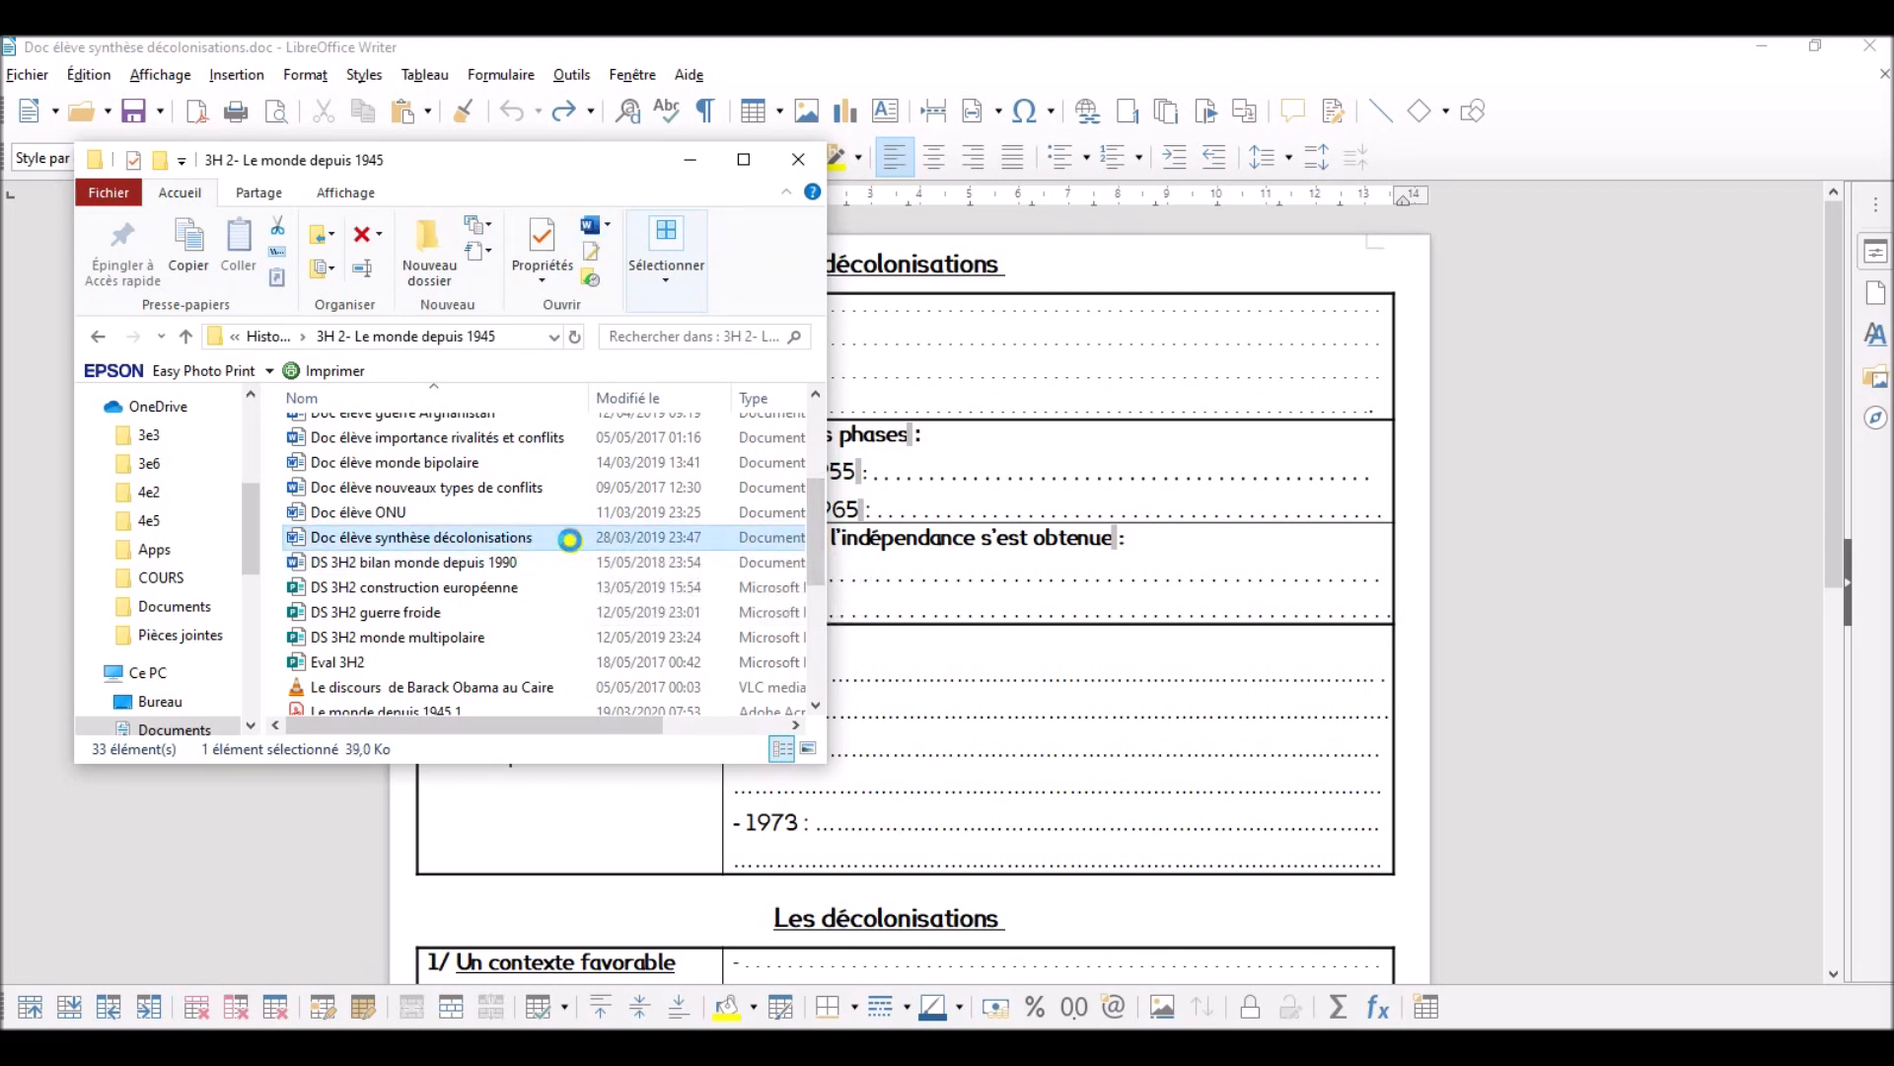
pyautogui.rightClick(571, 542)
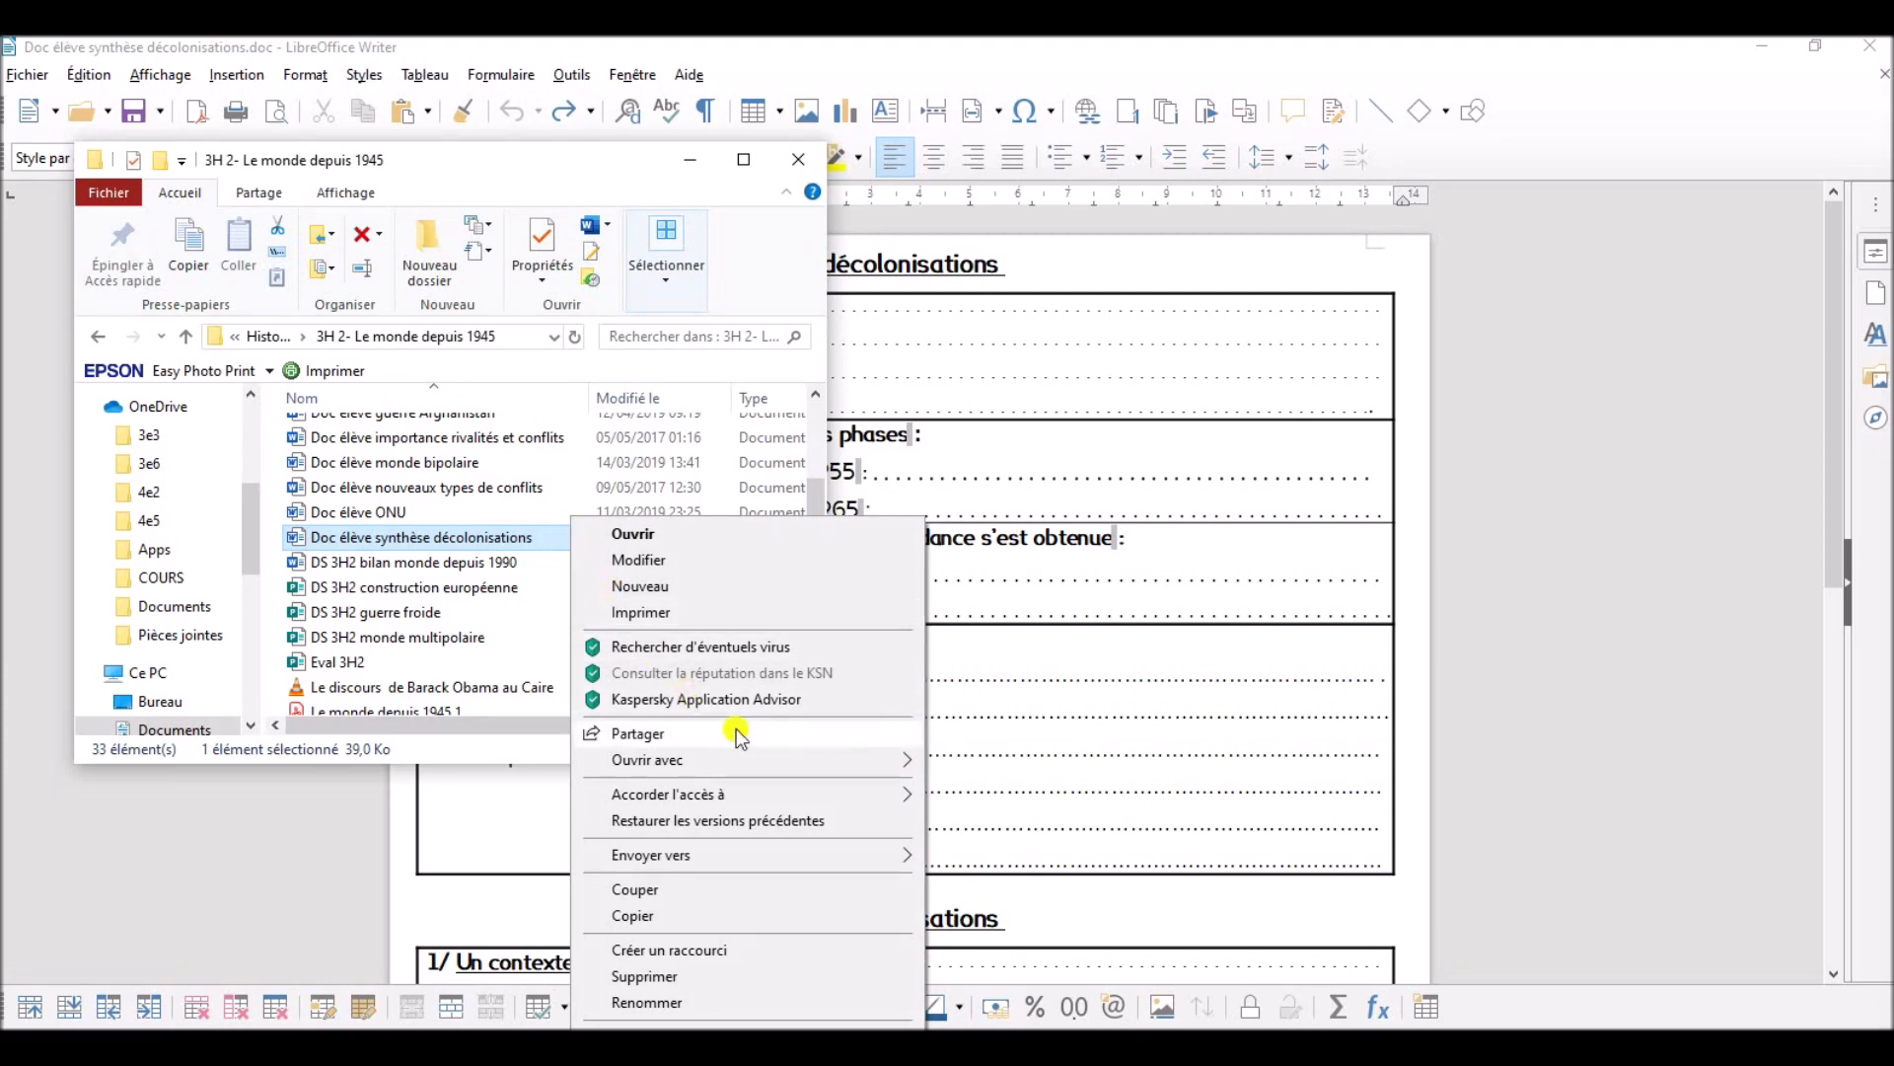
pyautogui.moveTo(780, 760)
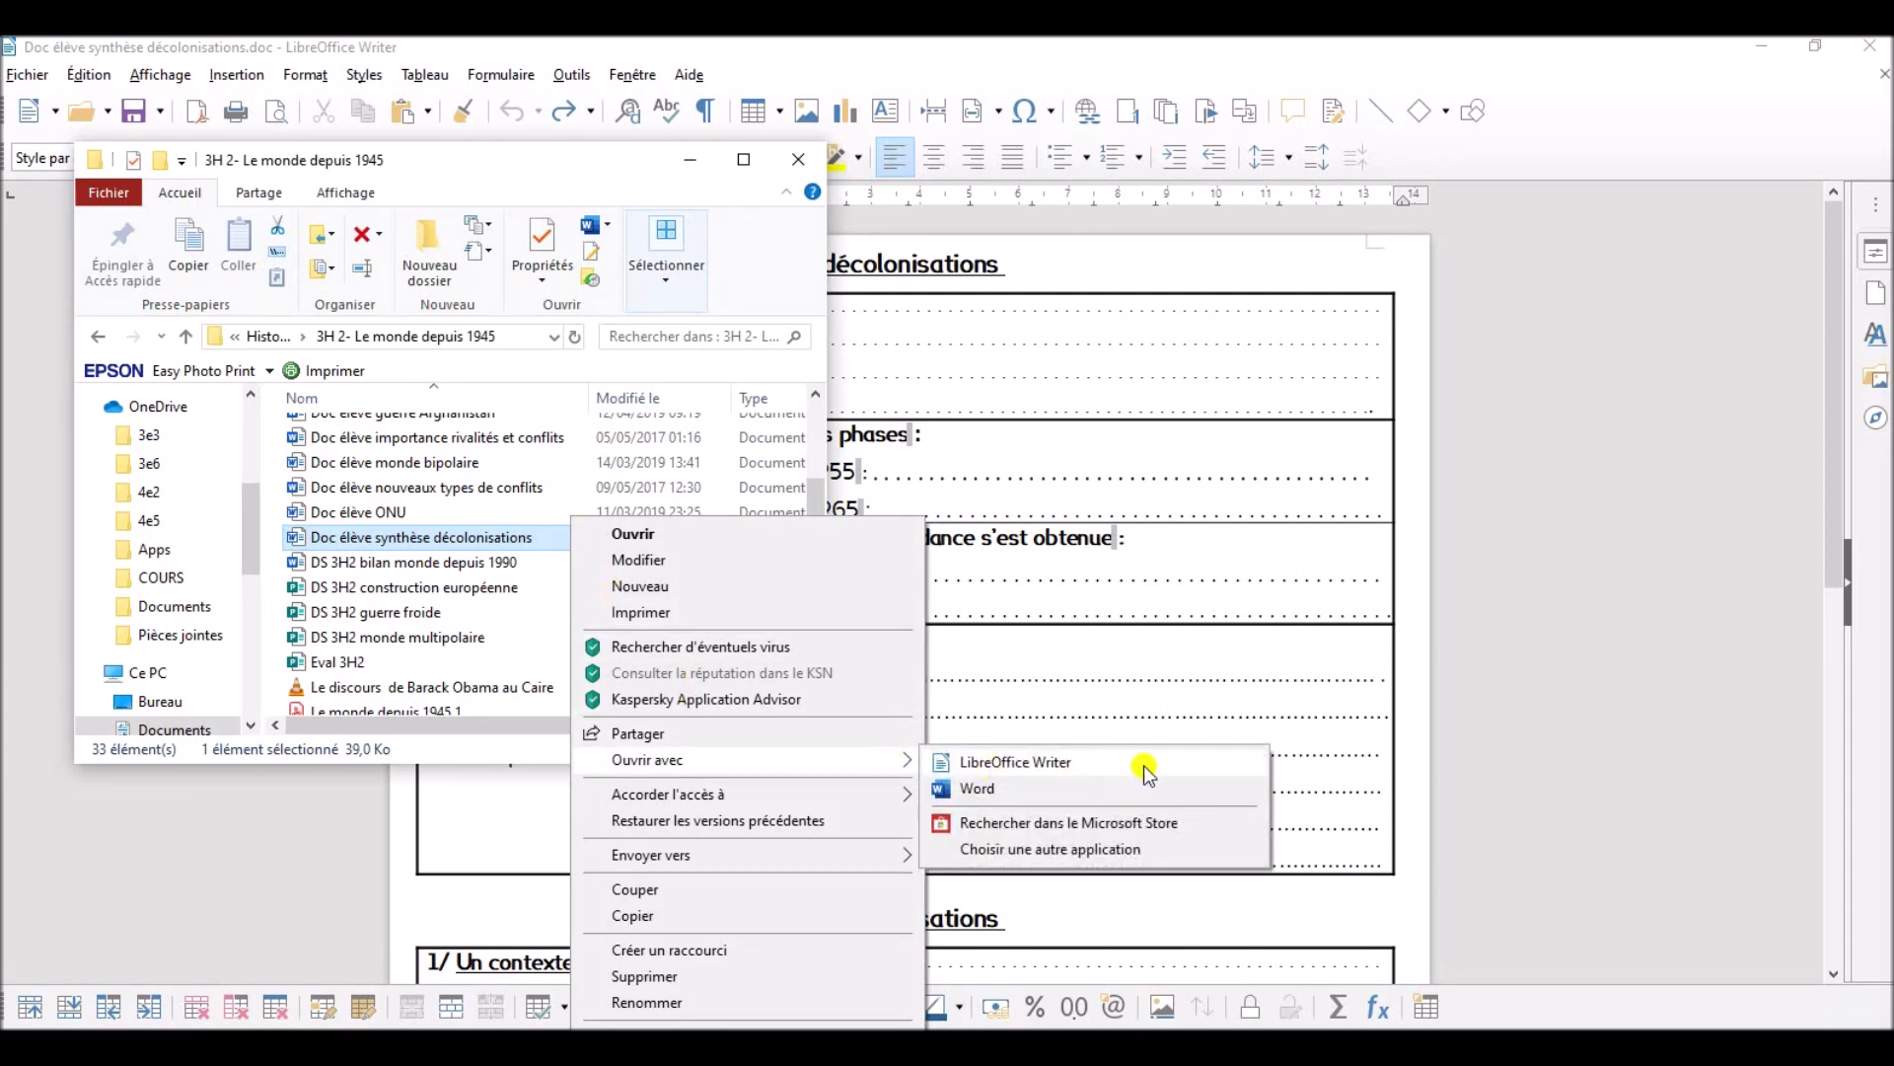
pyautogui.click(1535, 700)
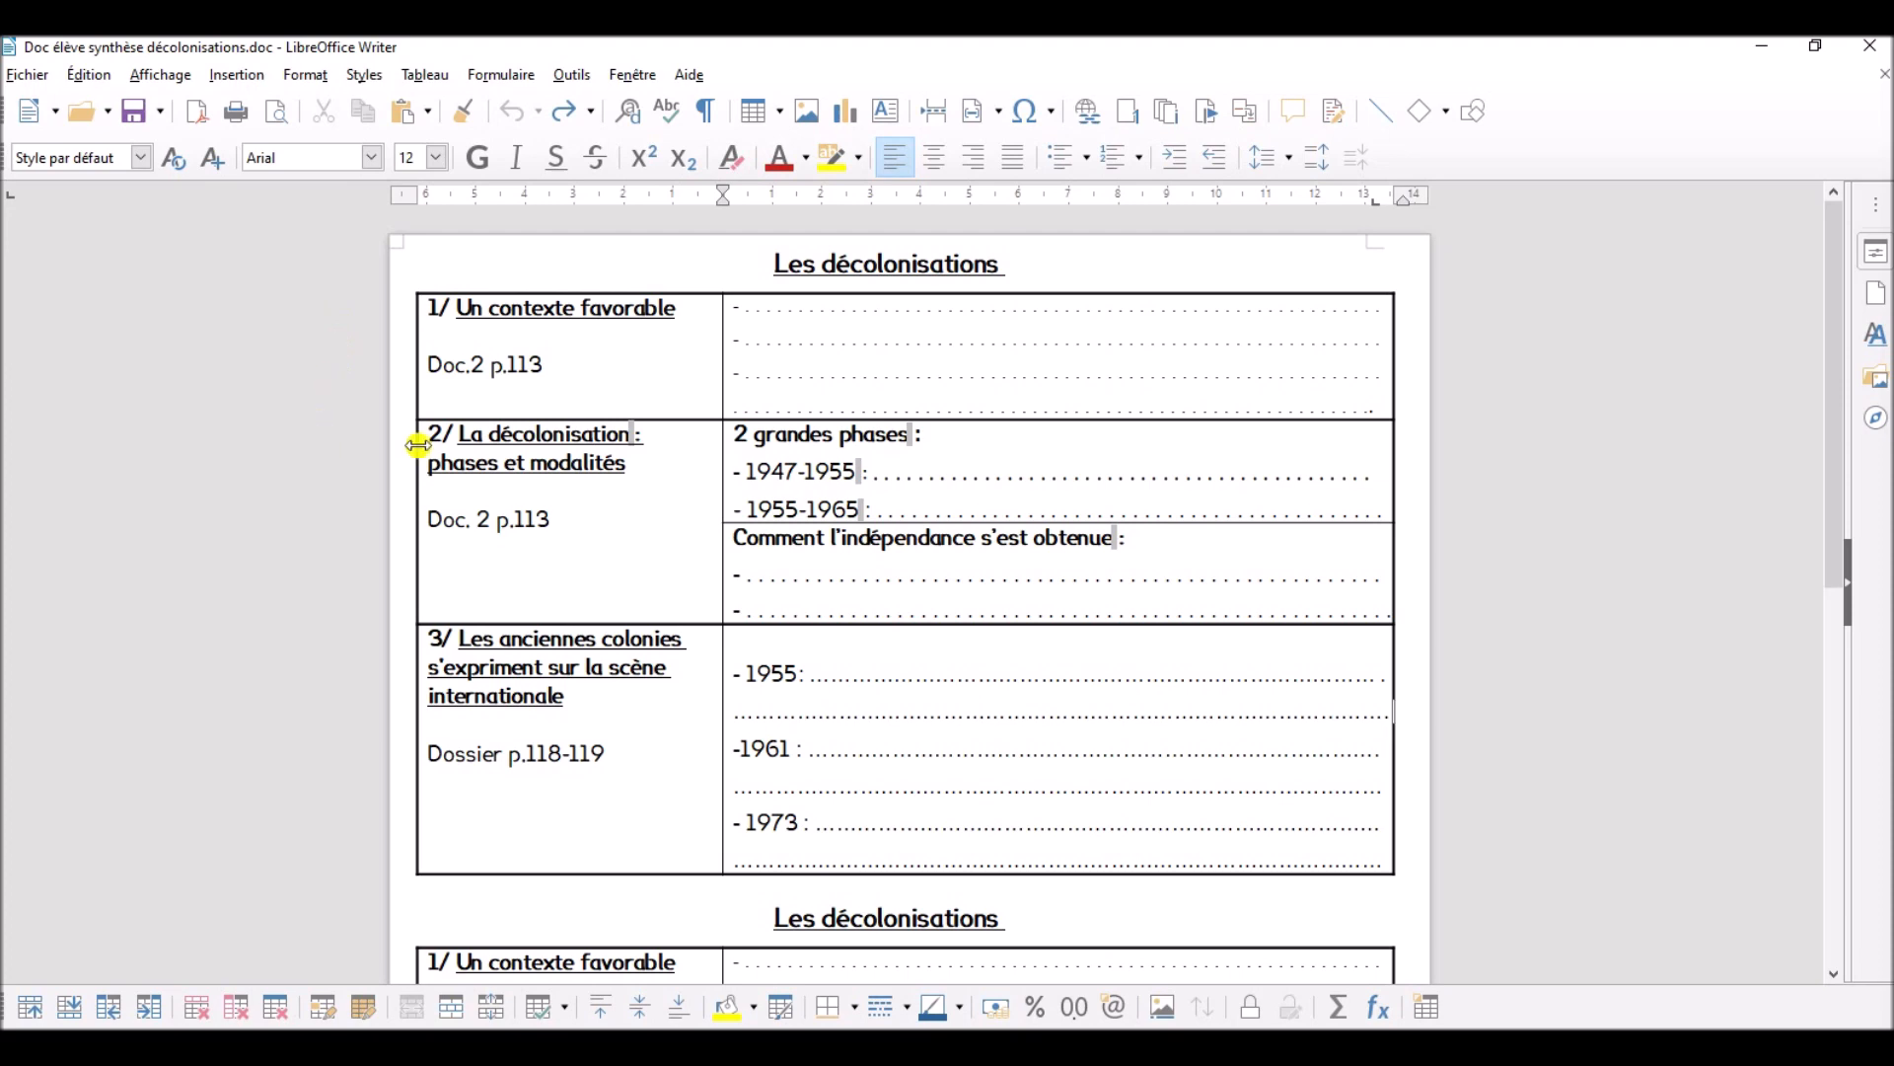
# - Delete the dotted answer lines after the three dashes in the "Un contexte favorable" row of the first table
pyautogui.moveTo(745, 309); pyautogui.dragTo(1369, 307)
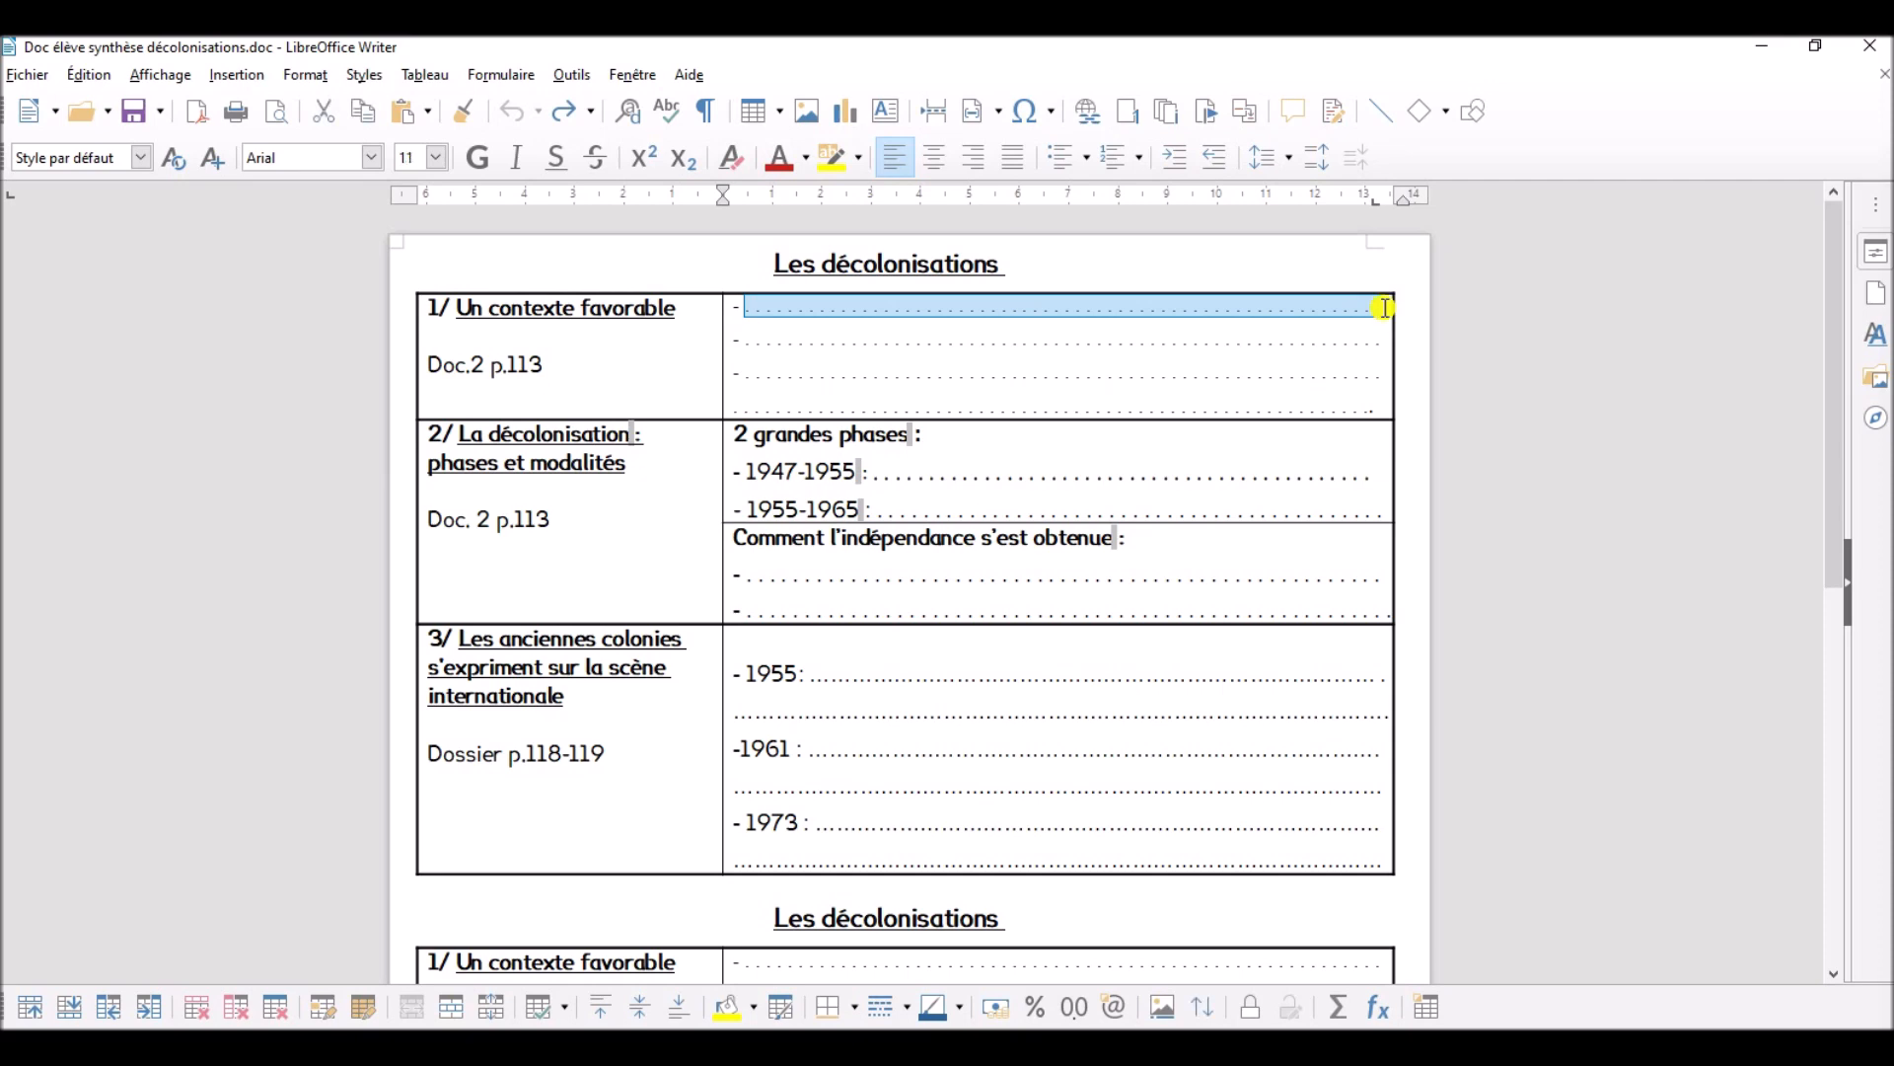
pyautogui.press('Delete')
pyautogui.moveTo(747, 341); pyautogui.dragTo(1380, 343)
pyautogui.press('Delete')
pyautogui.click(745, 371)
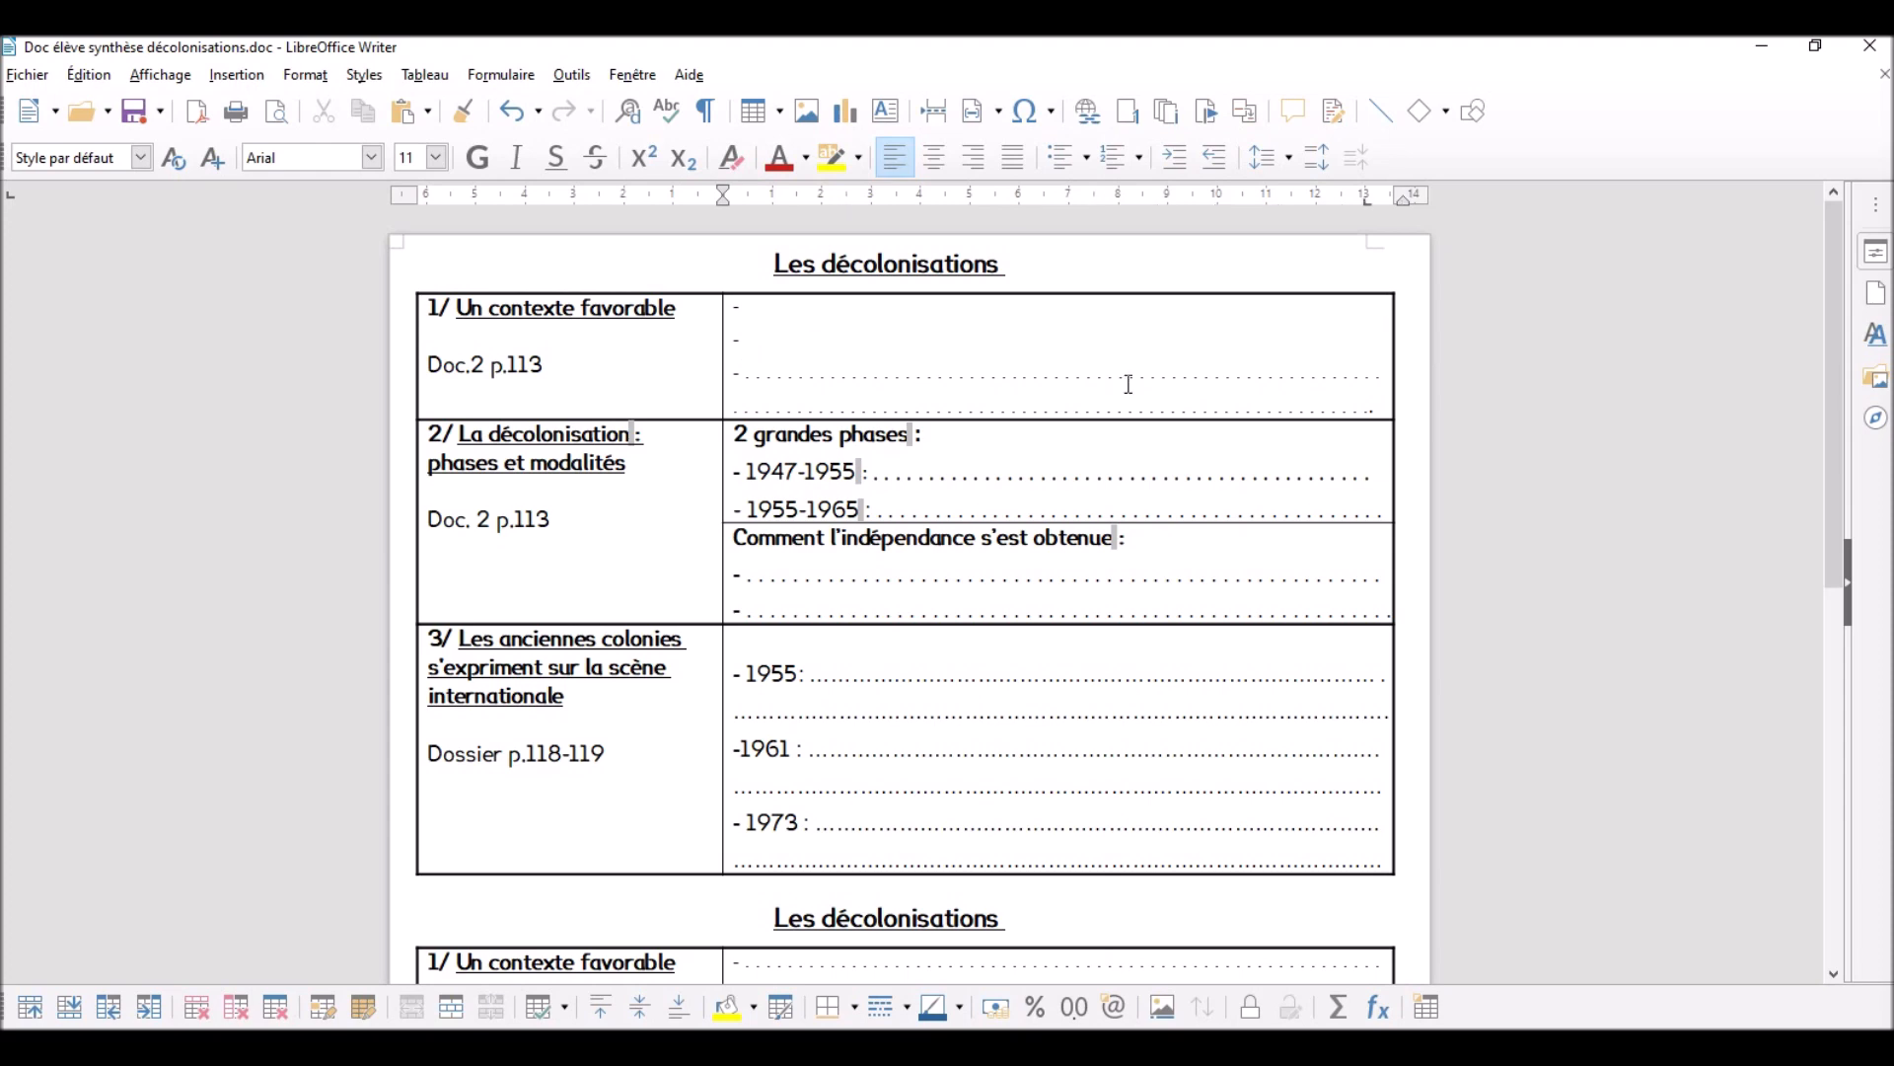
pyautogui.keyDown('shift'); pyautogui.click(1384, 388); pyautogui.keyUp('shift')
pyautogui.press('Delete')
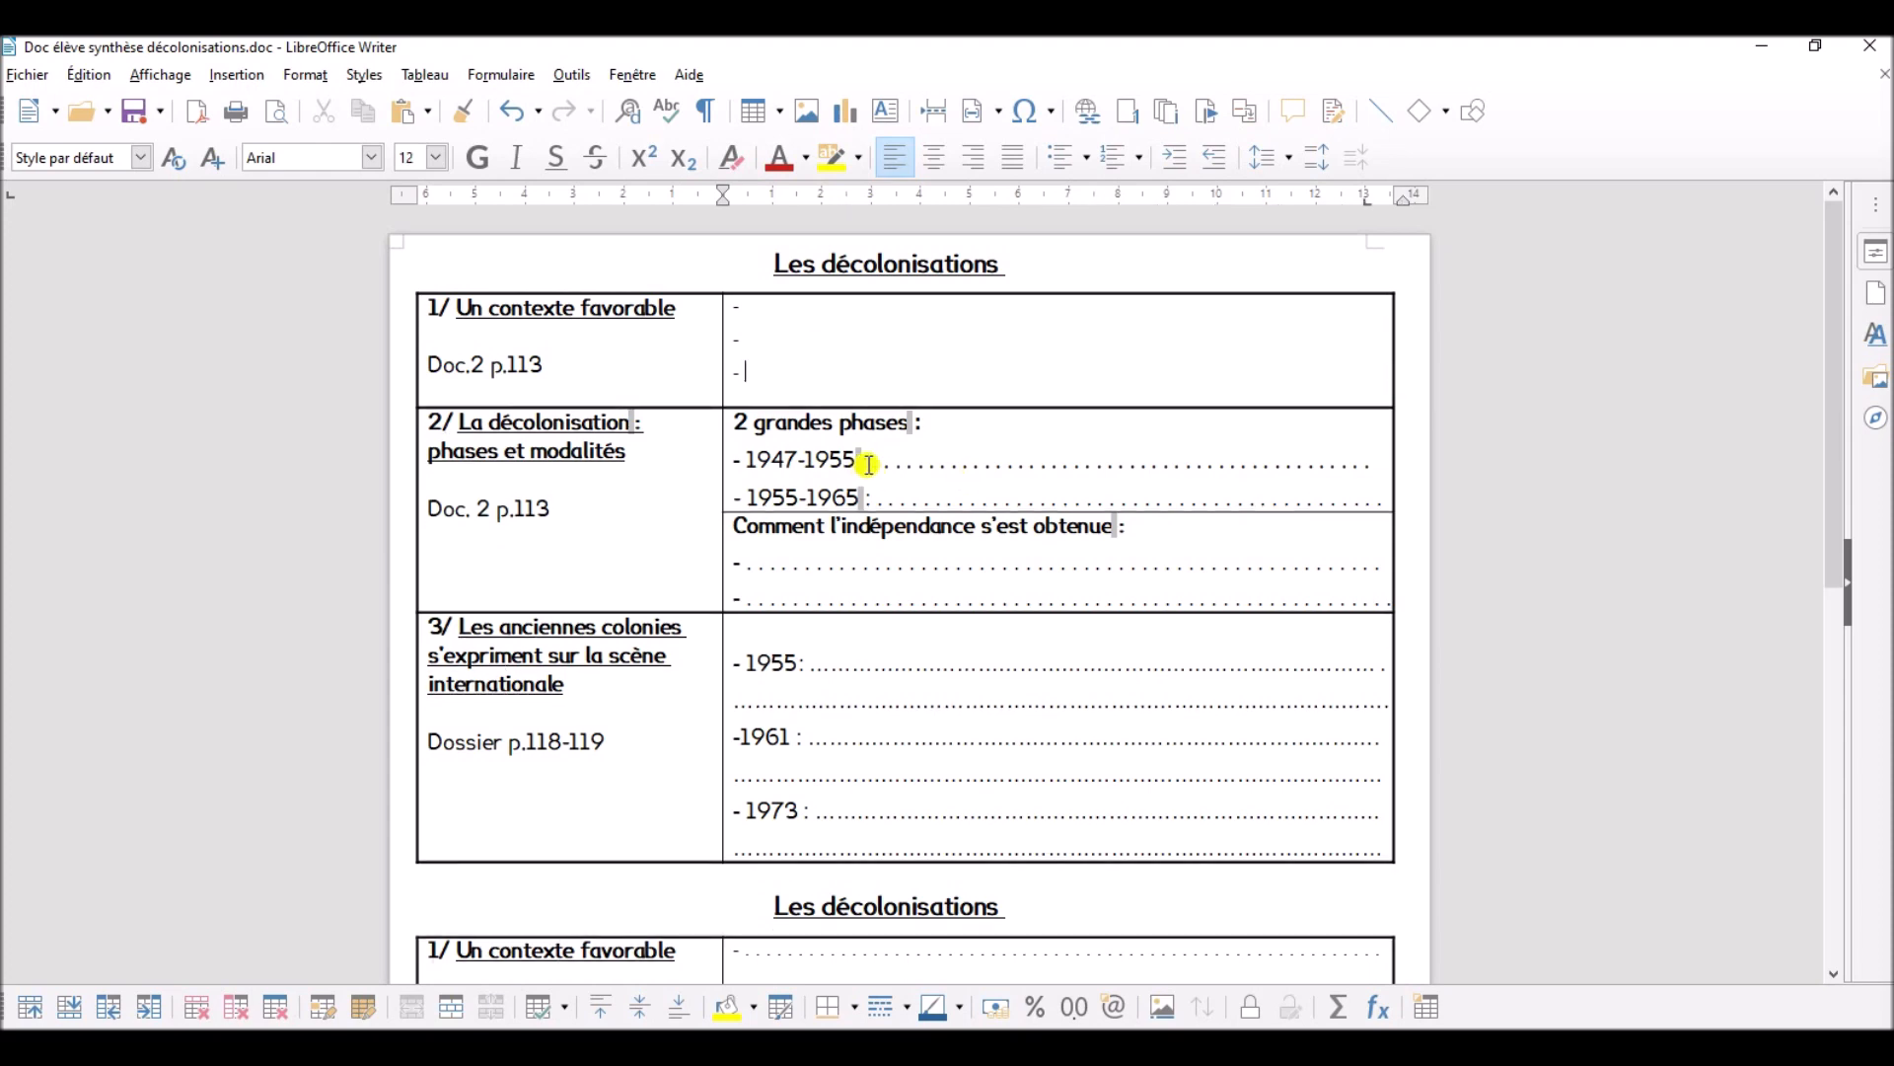
# - Delete the dotted answer lines after 1947-1955 and 1955-1965 under "2 grandes phases"
pyautogui.moveTo(868, 463); pyautogui.dragTo(1374, 460)
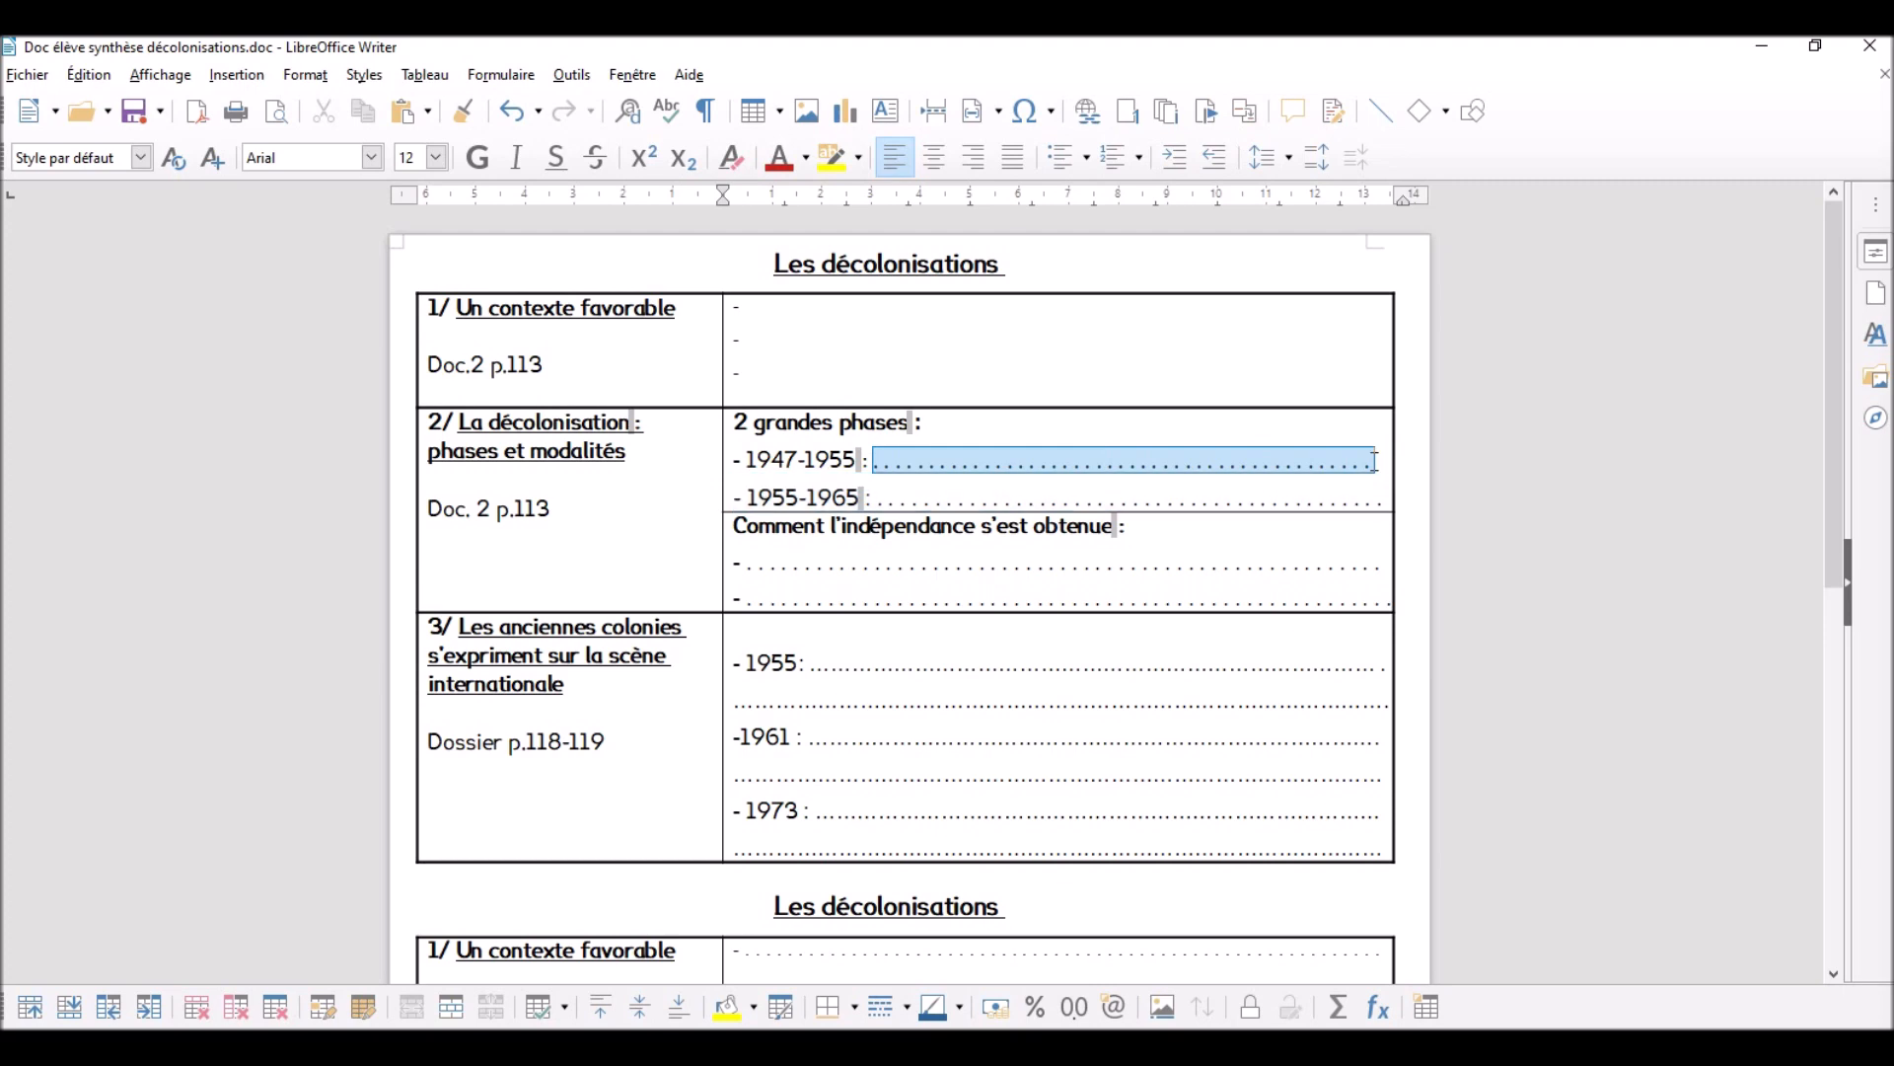
pyautogui.press('Delete')
pyautogui.moveTo(872, 498); pyautogui.dragTo(1381, 499)
pyautogui.press('Delete')
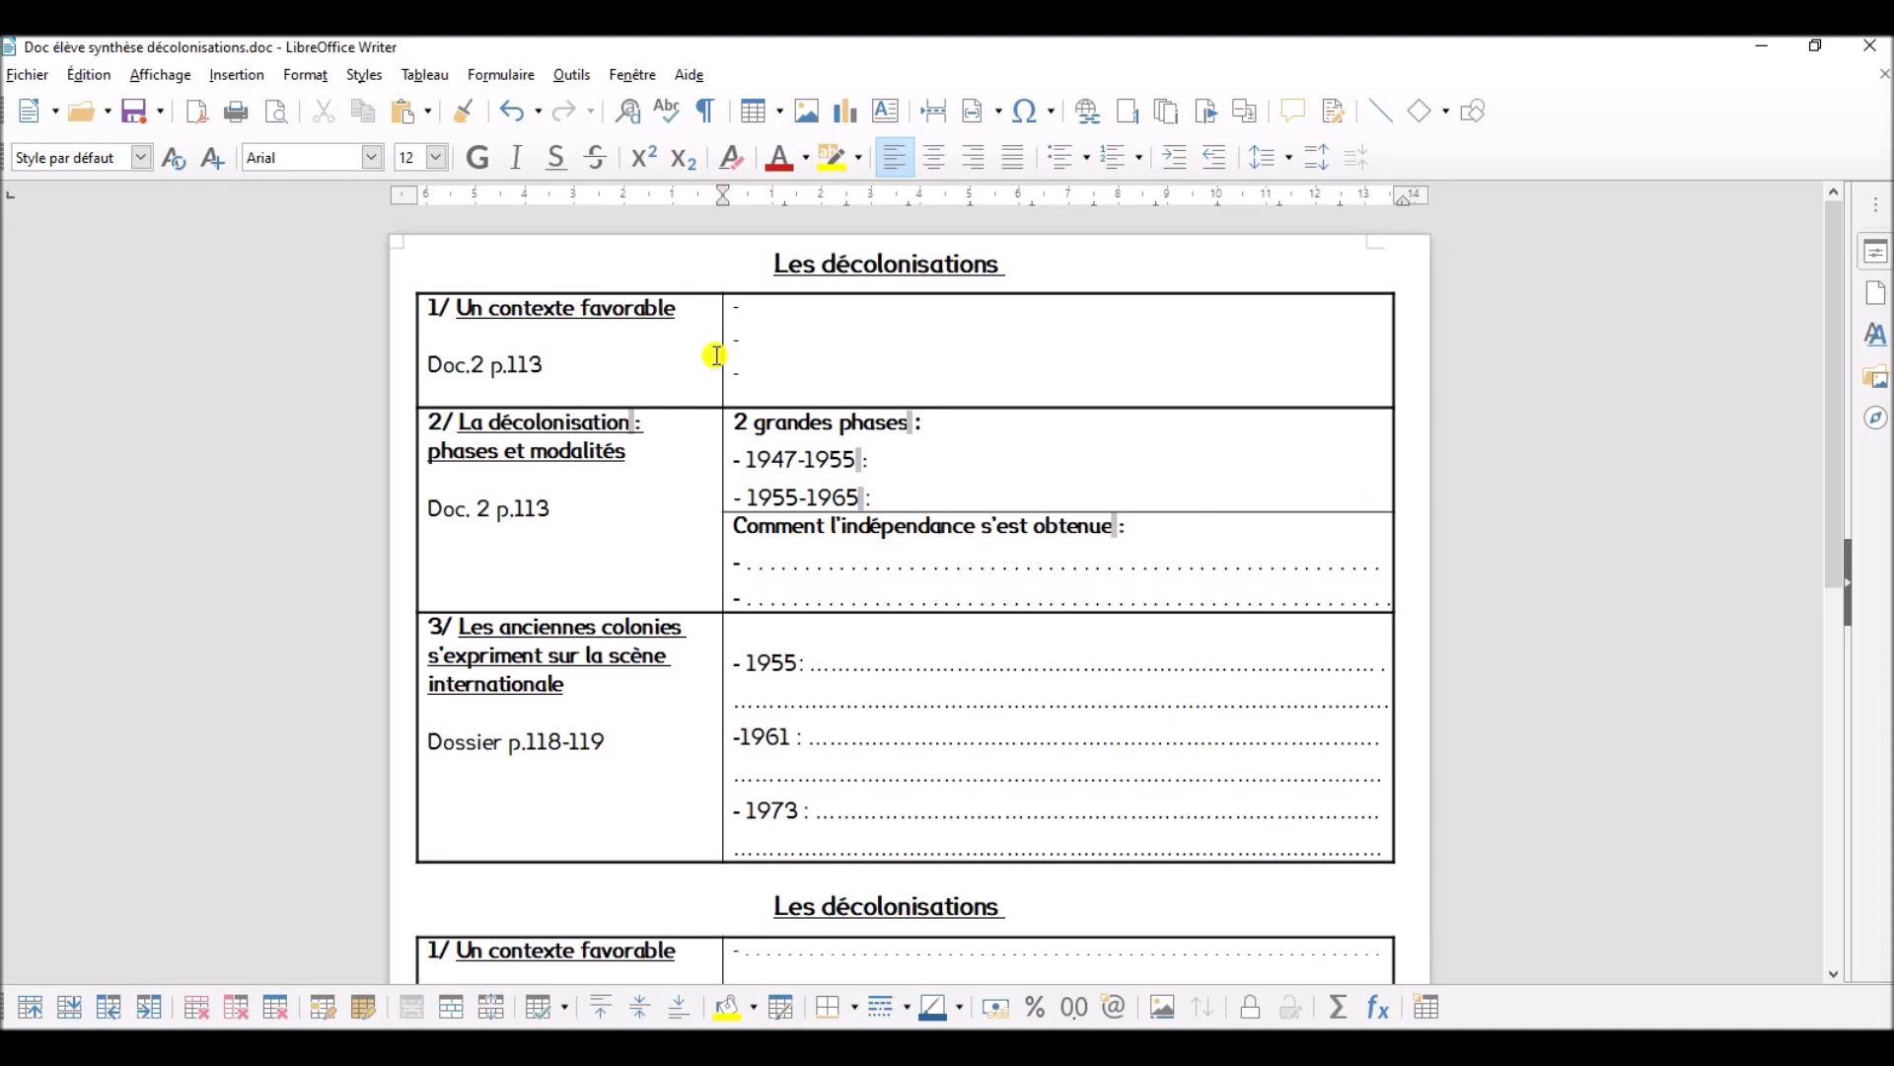
# - Turn on form design mode and draw a one-line text box control after the first dash of "Un contexte favorable", nearly the full cell width
pyautogui.click(530, 86)
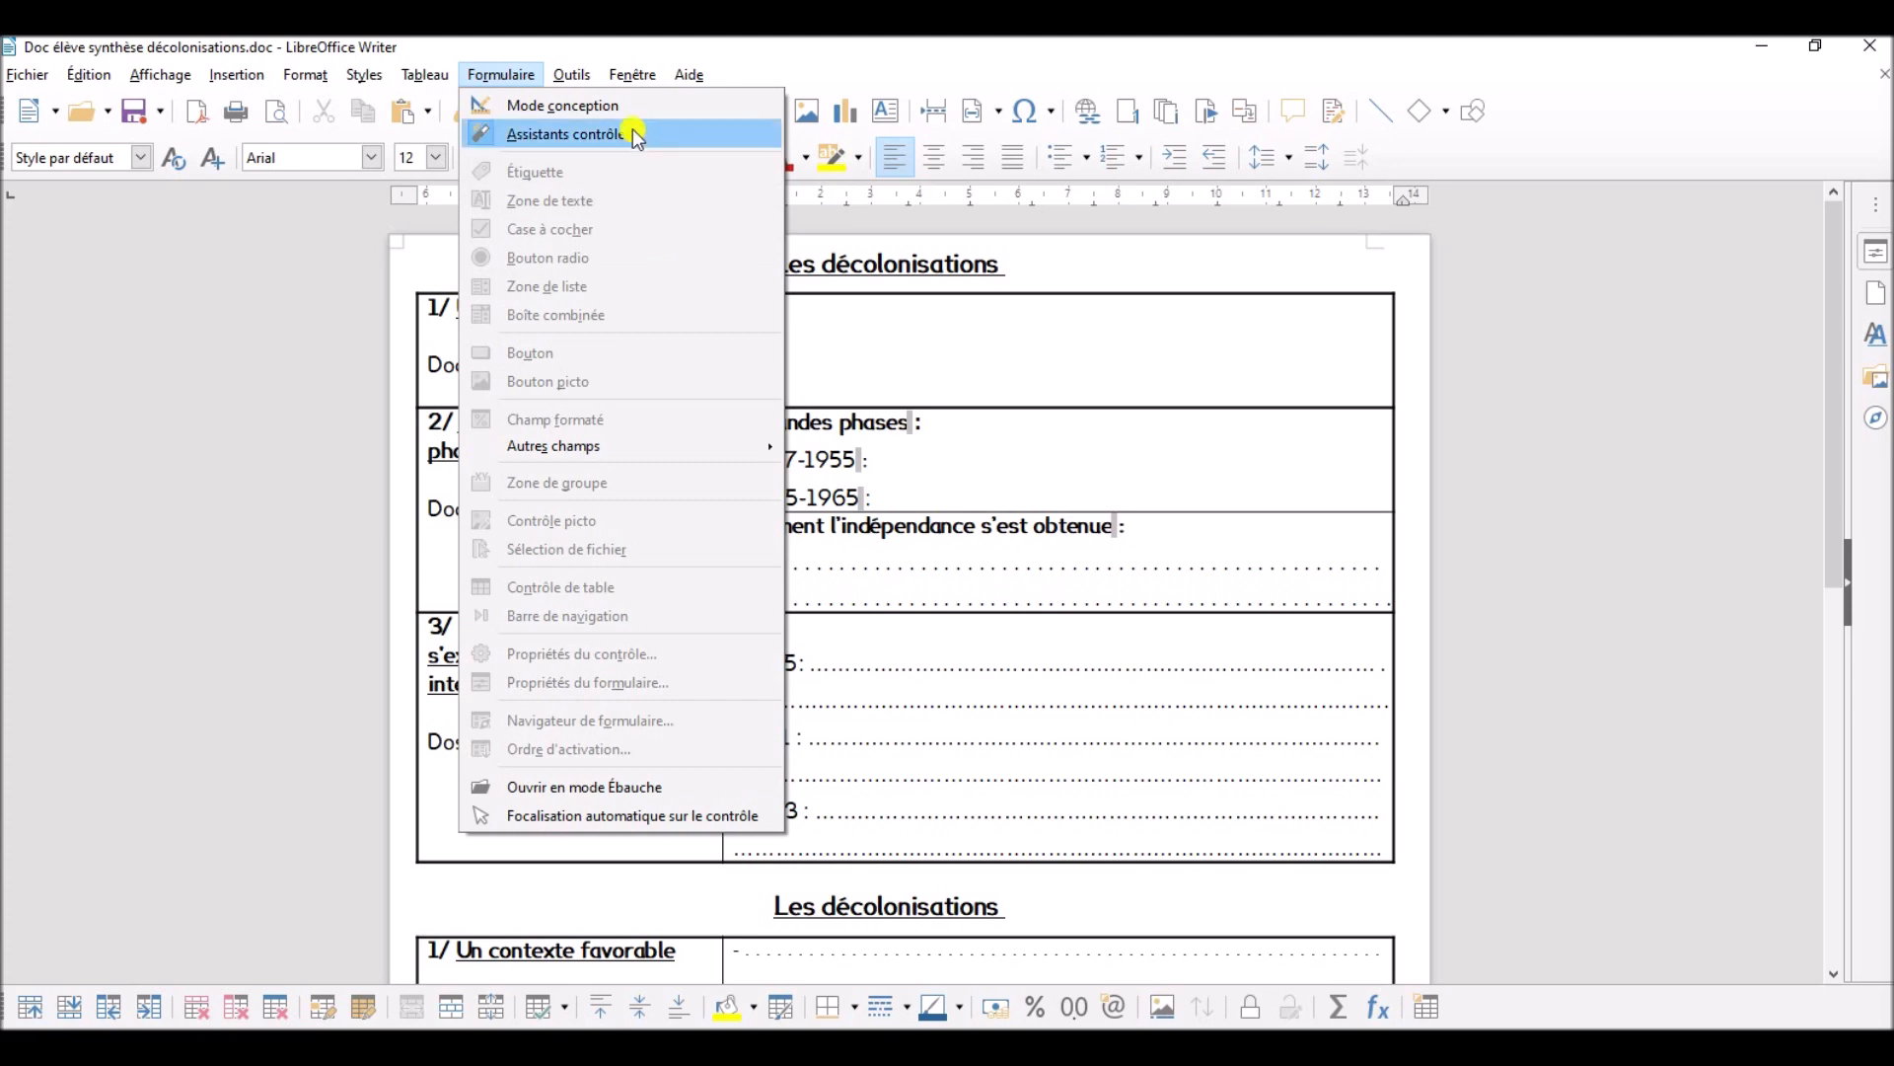
pyautogui.click(667, 104)
pyautogui.click(513, 75)
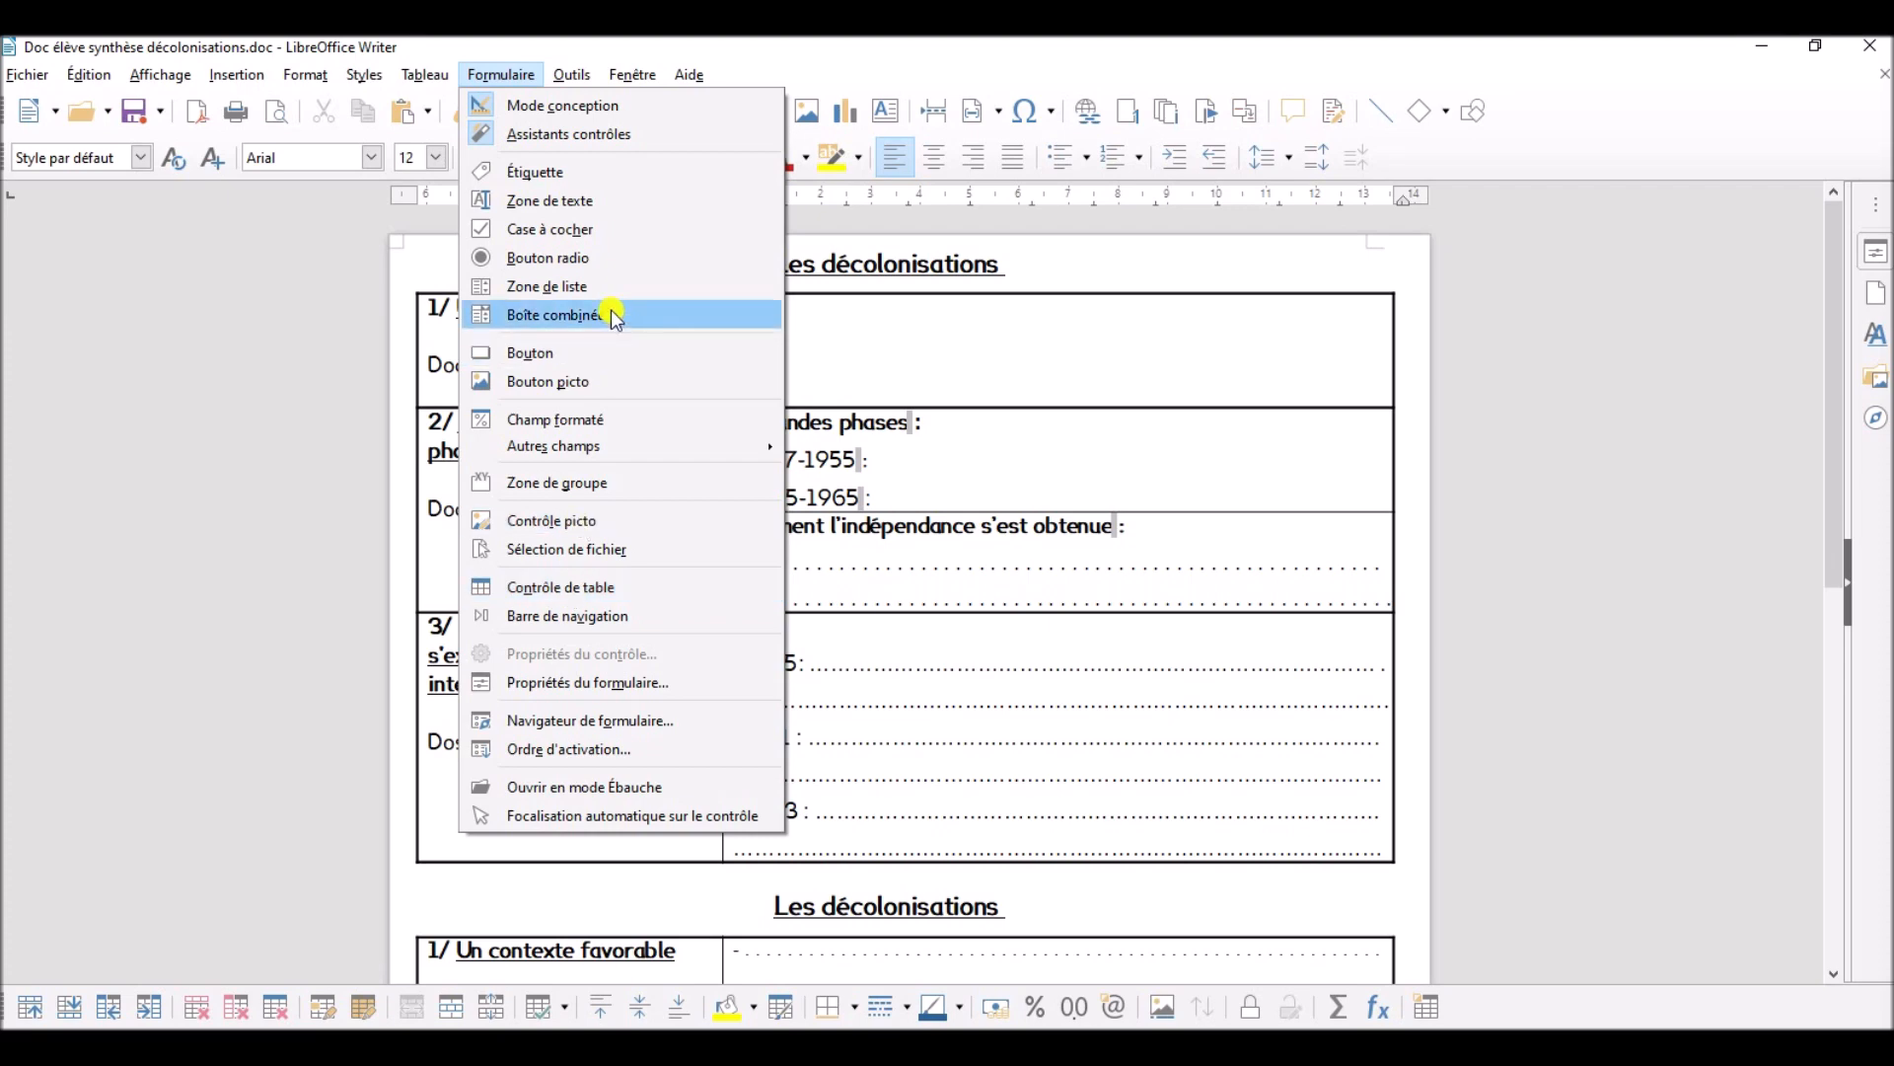
pyautogui.click(679, 205)
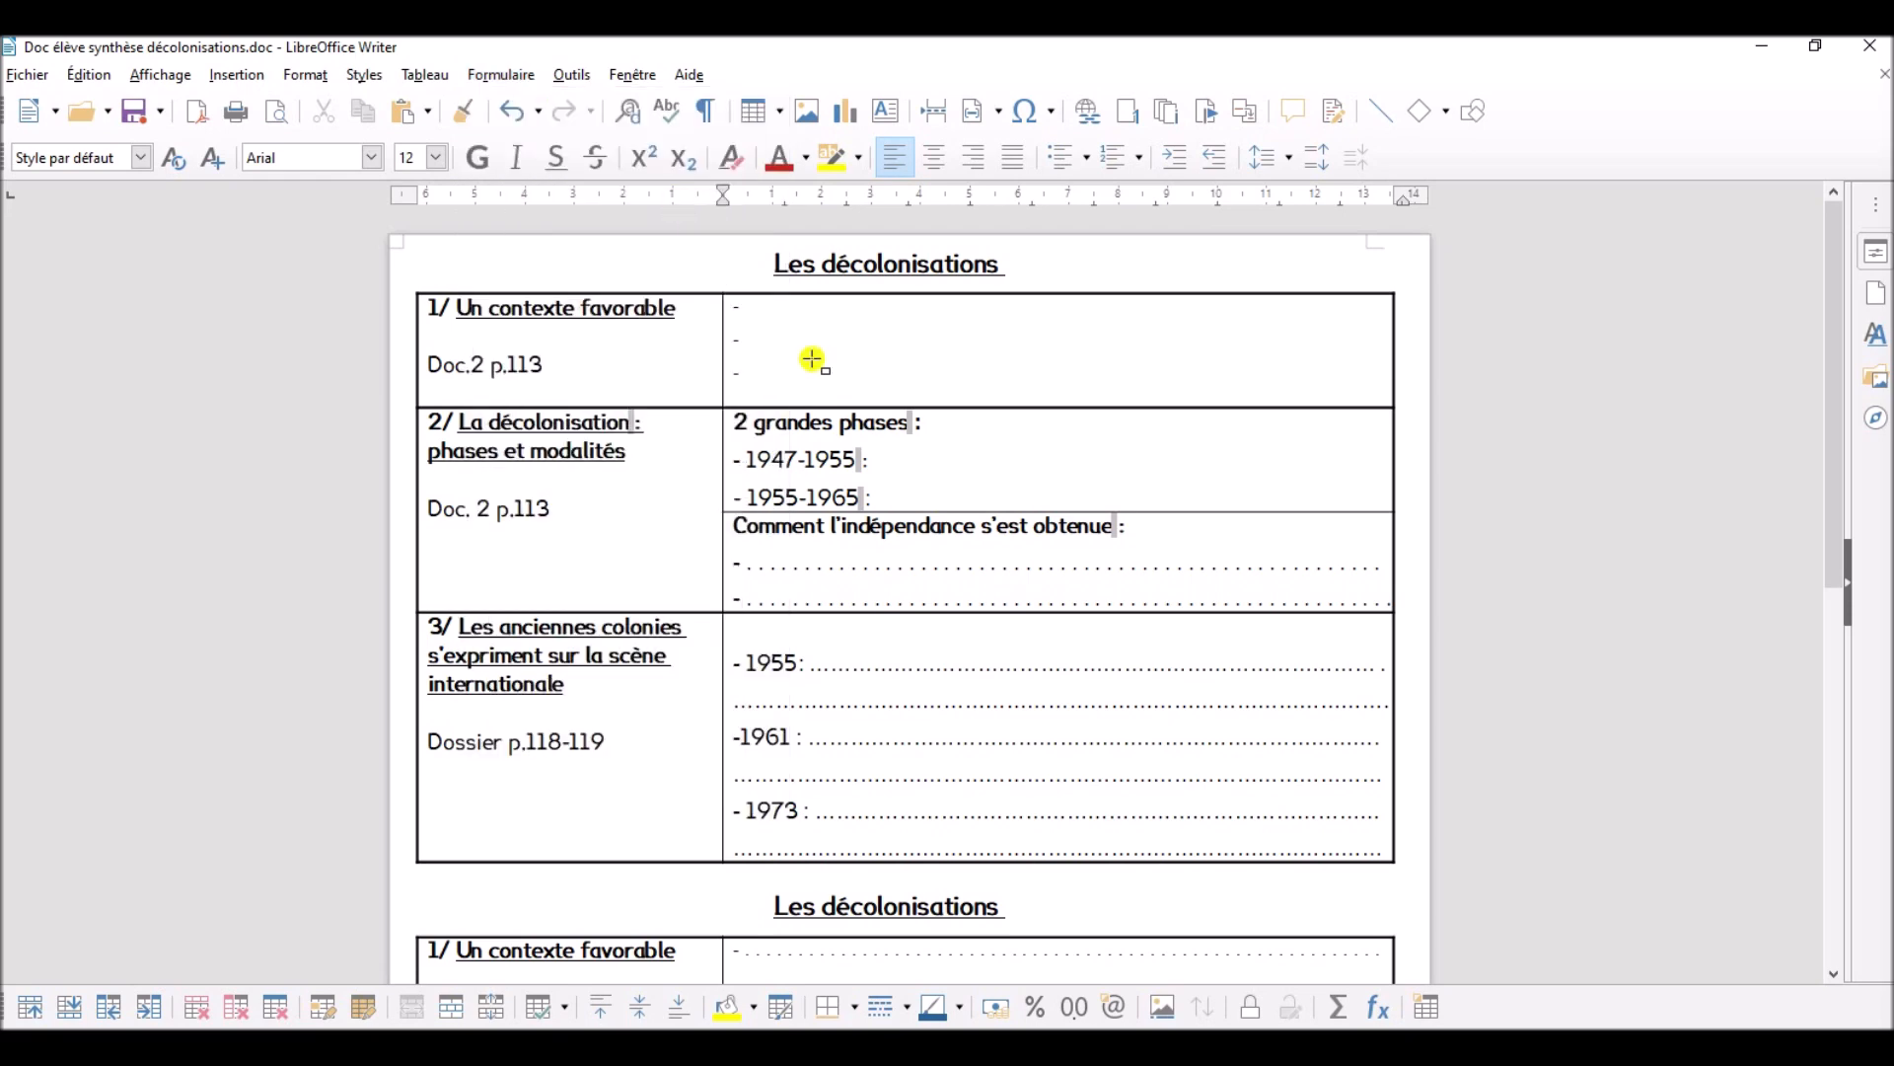
pyautogui.moveTo(746, 301); pyautogui.dragTo(1375, 326)
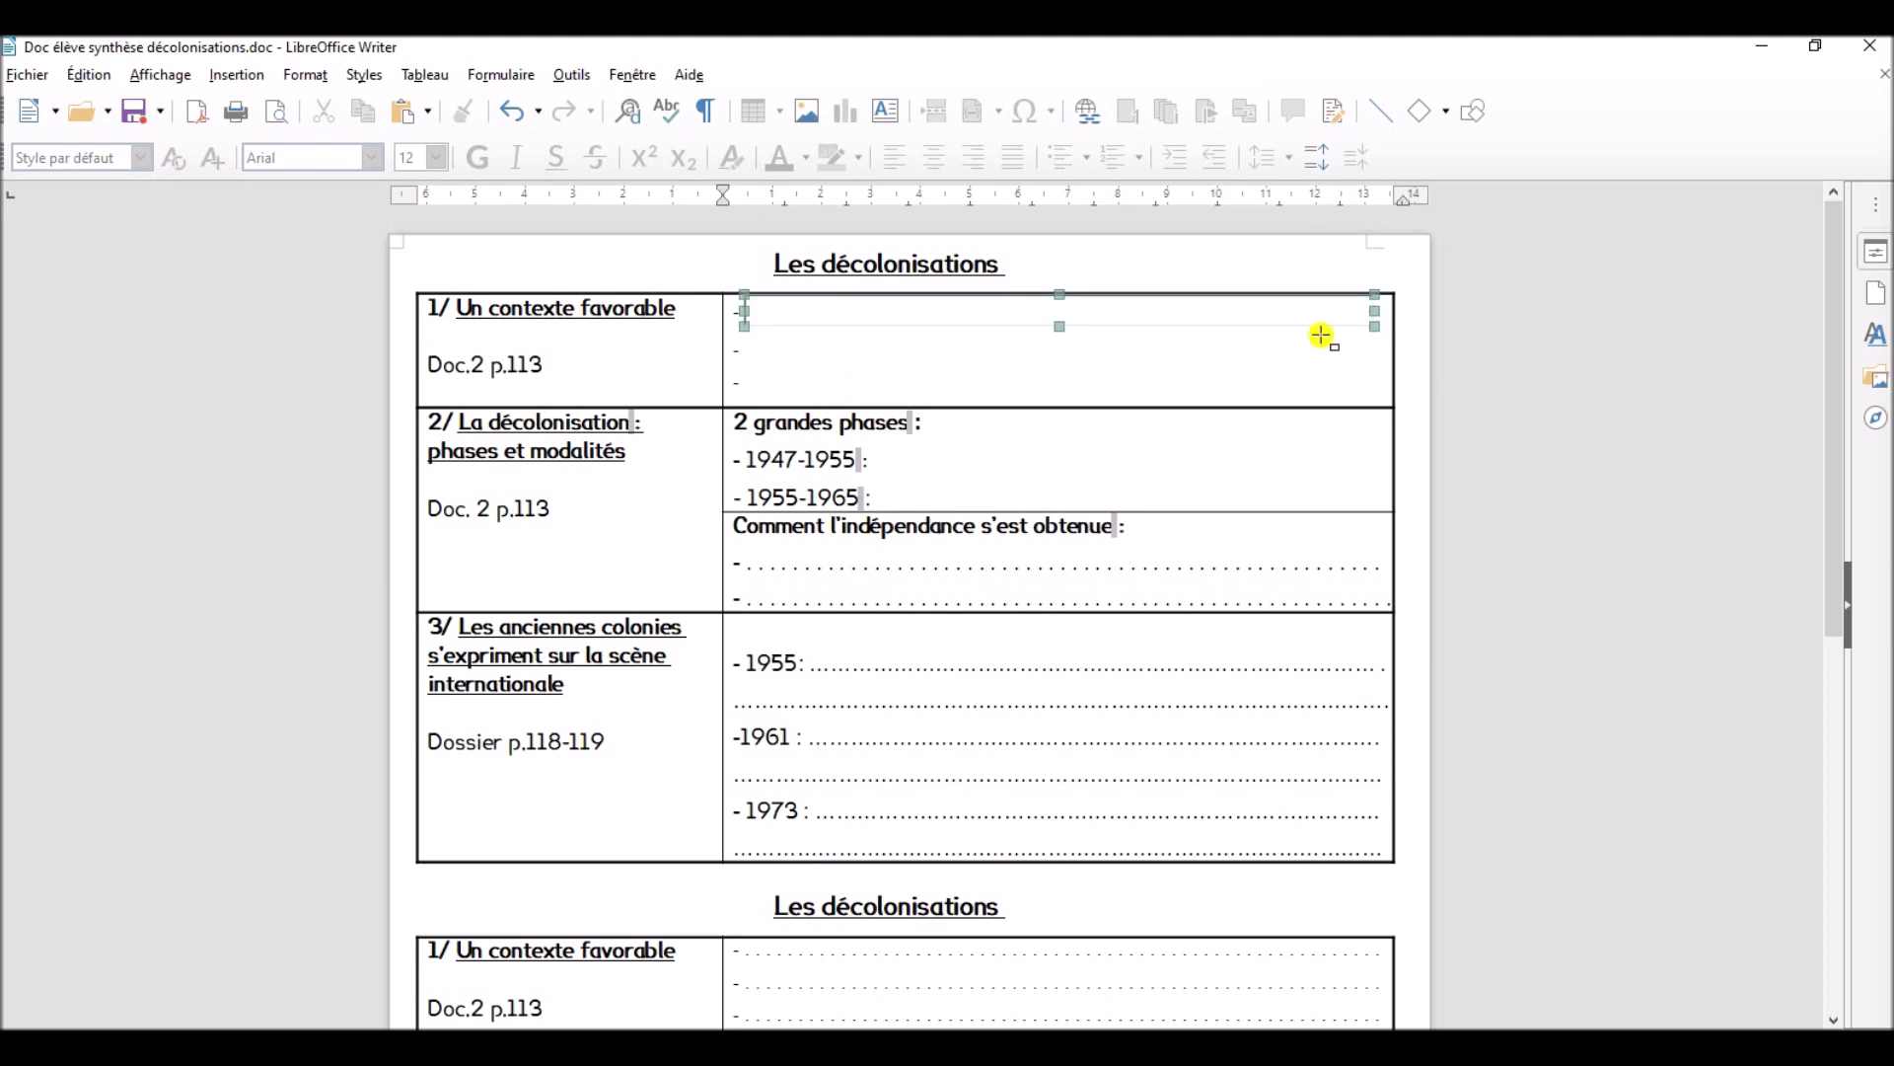
# - Copy the text box to the second and third dashes of "Un contexte favorable" and make the third box taller
pyautogui.rightClick(861, 321)
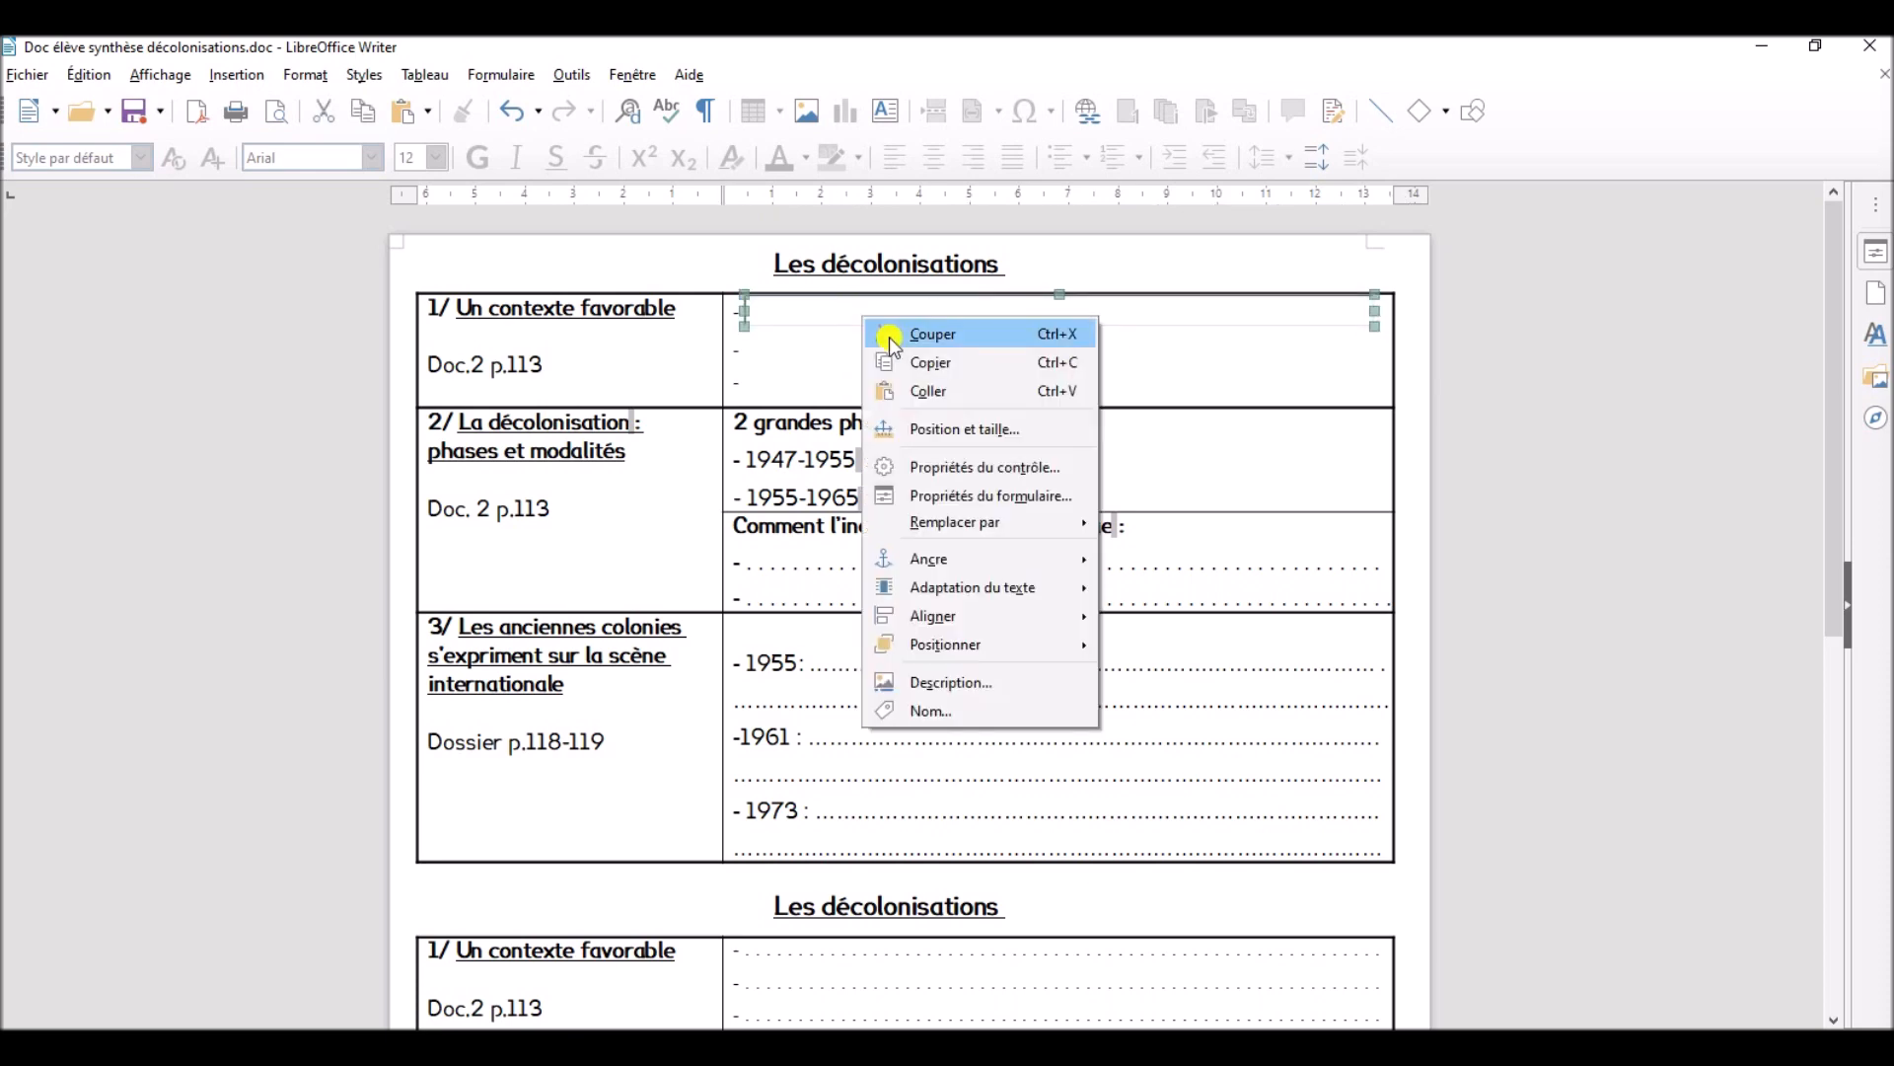
pyautogui.click(942, 370)
pyautogui.click(778, 352)
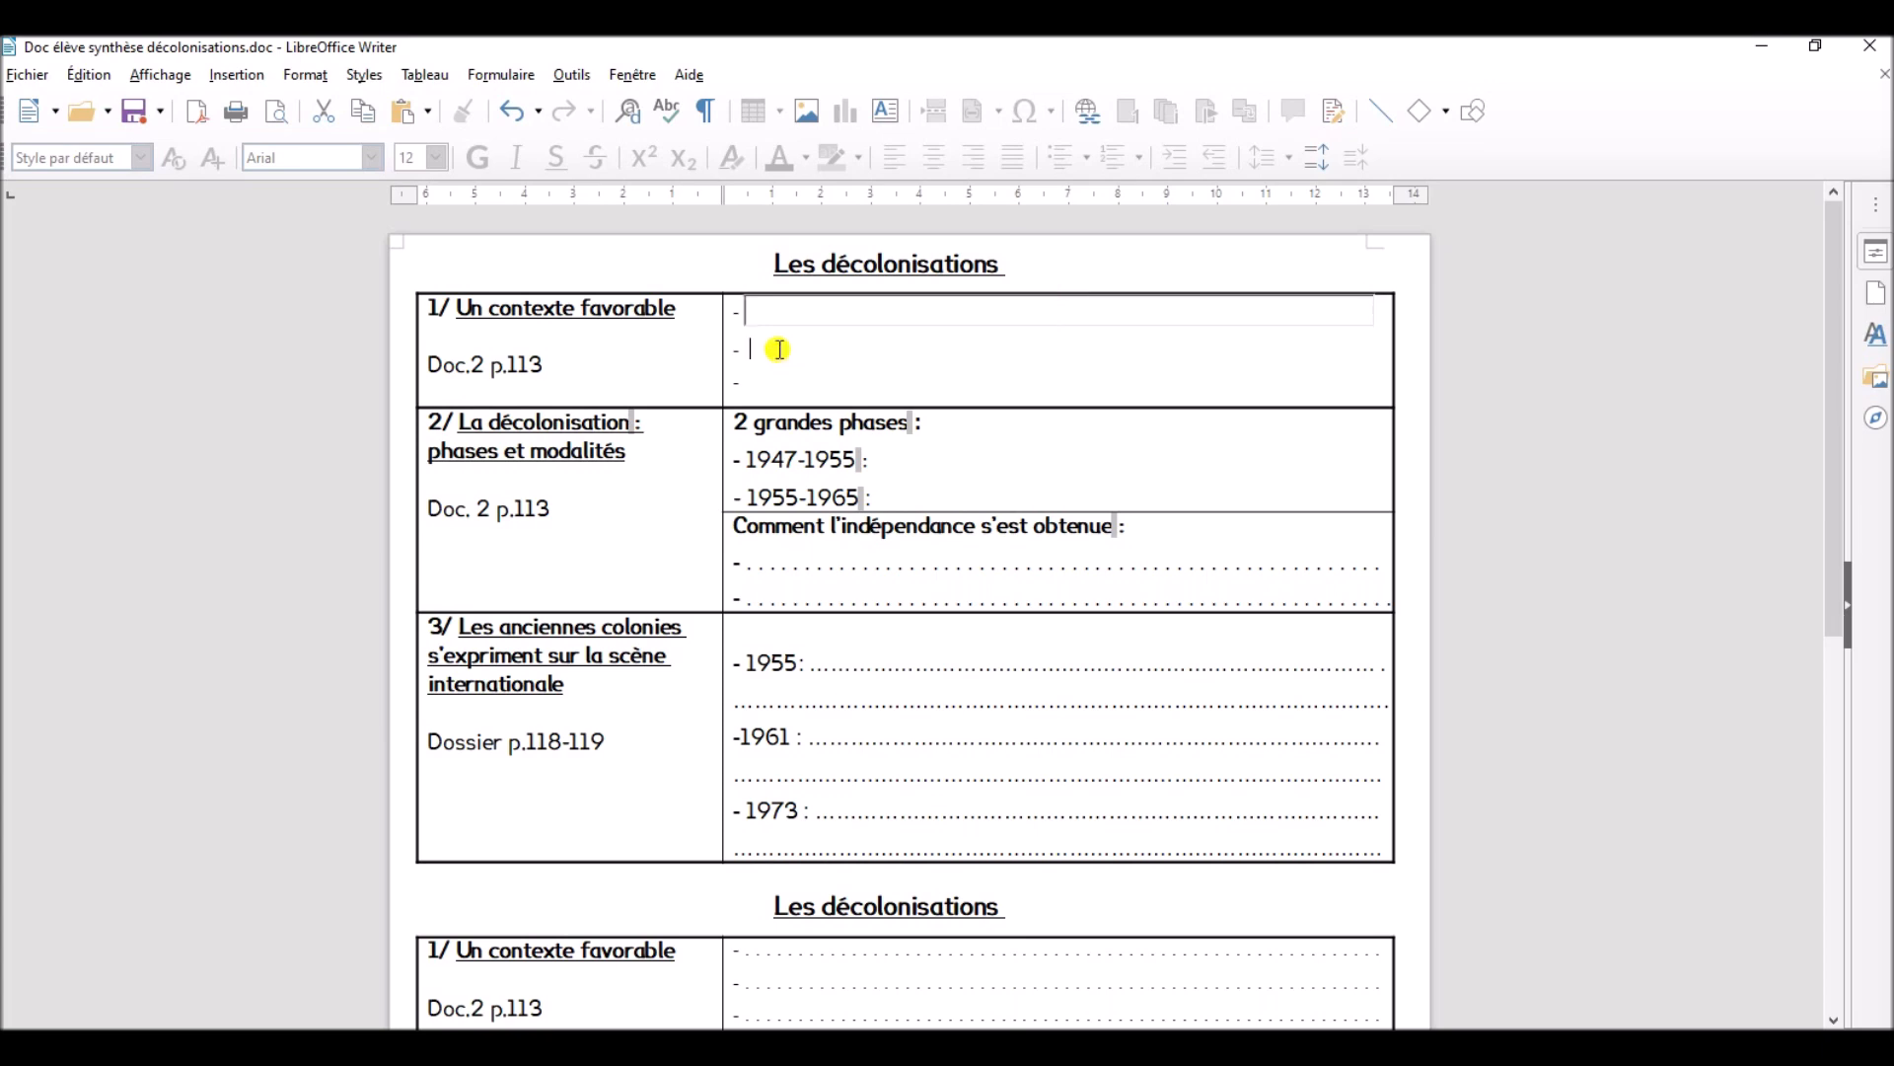
pyautogui.rightClick(887, 374)
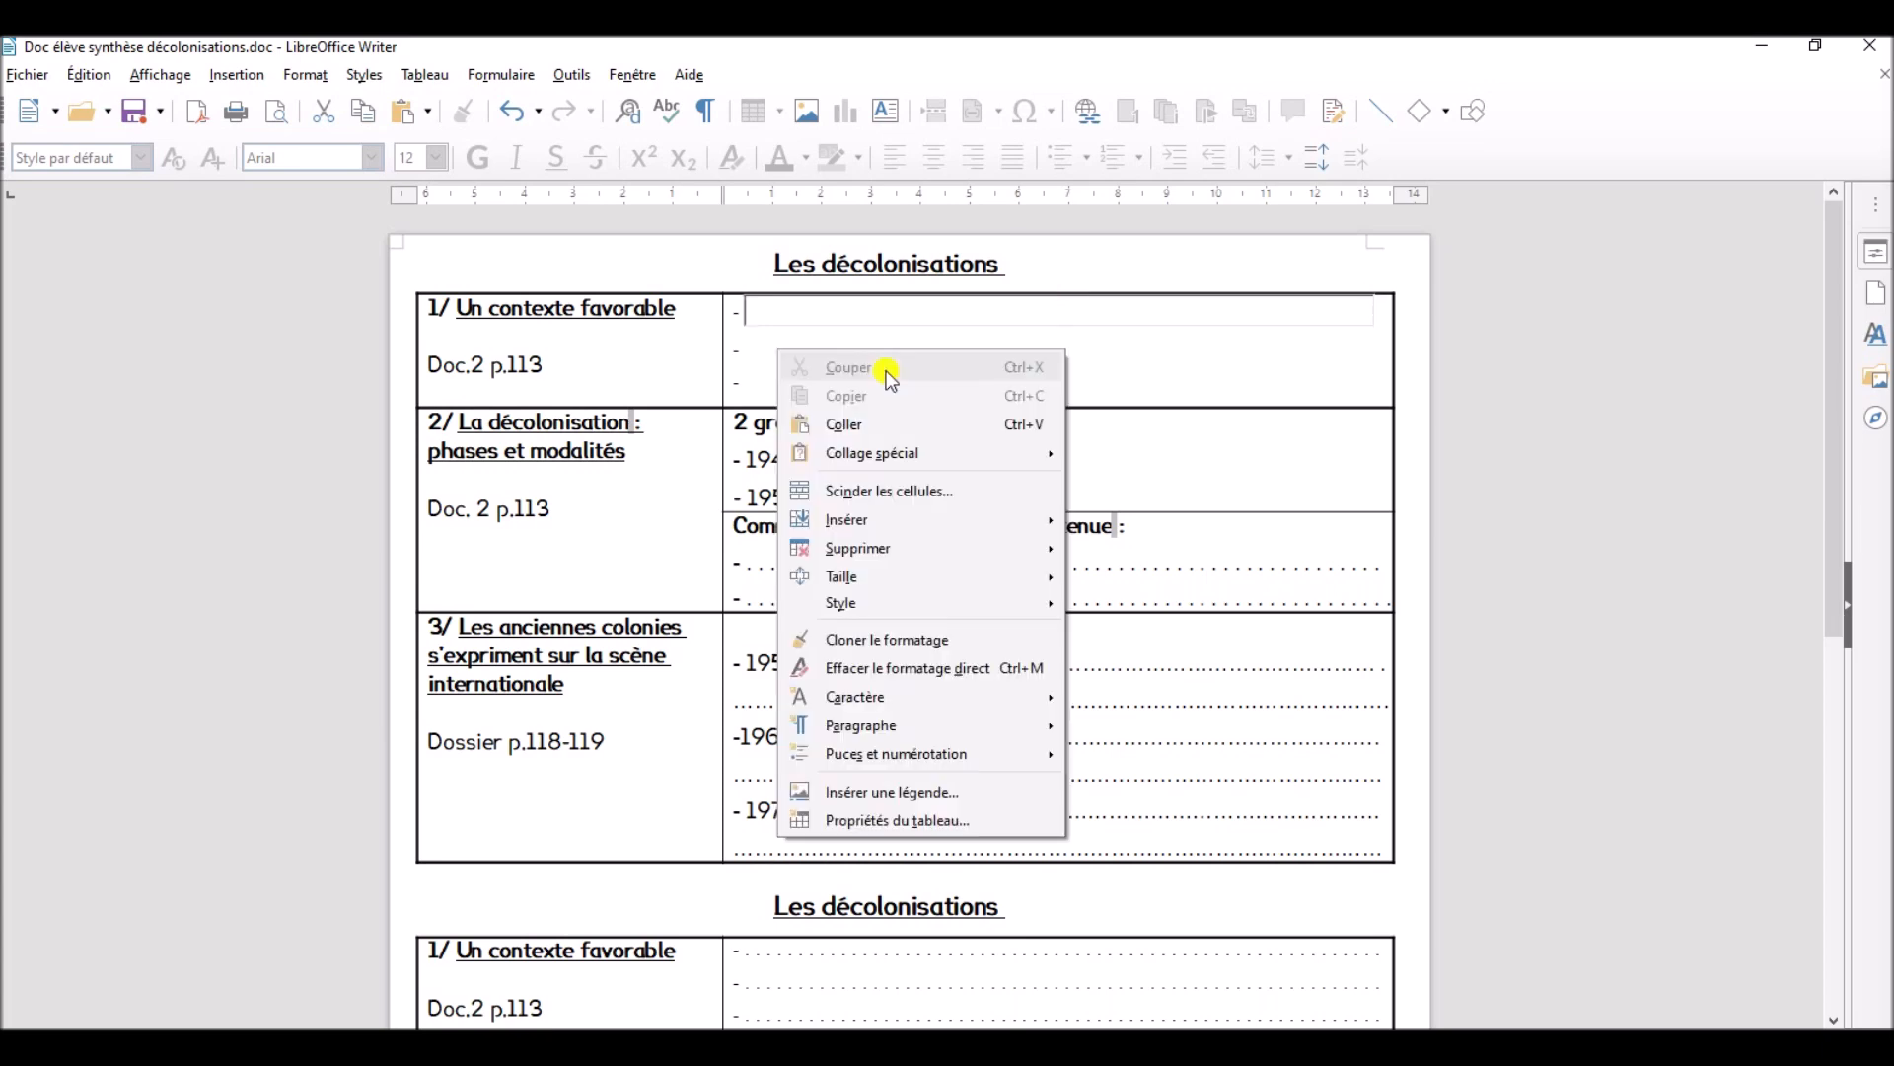
pyautogui.click(922, 427)
pyautogui.rightClick(786, 391)
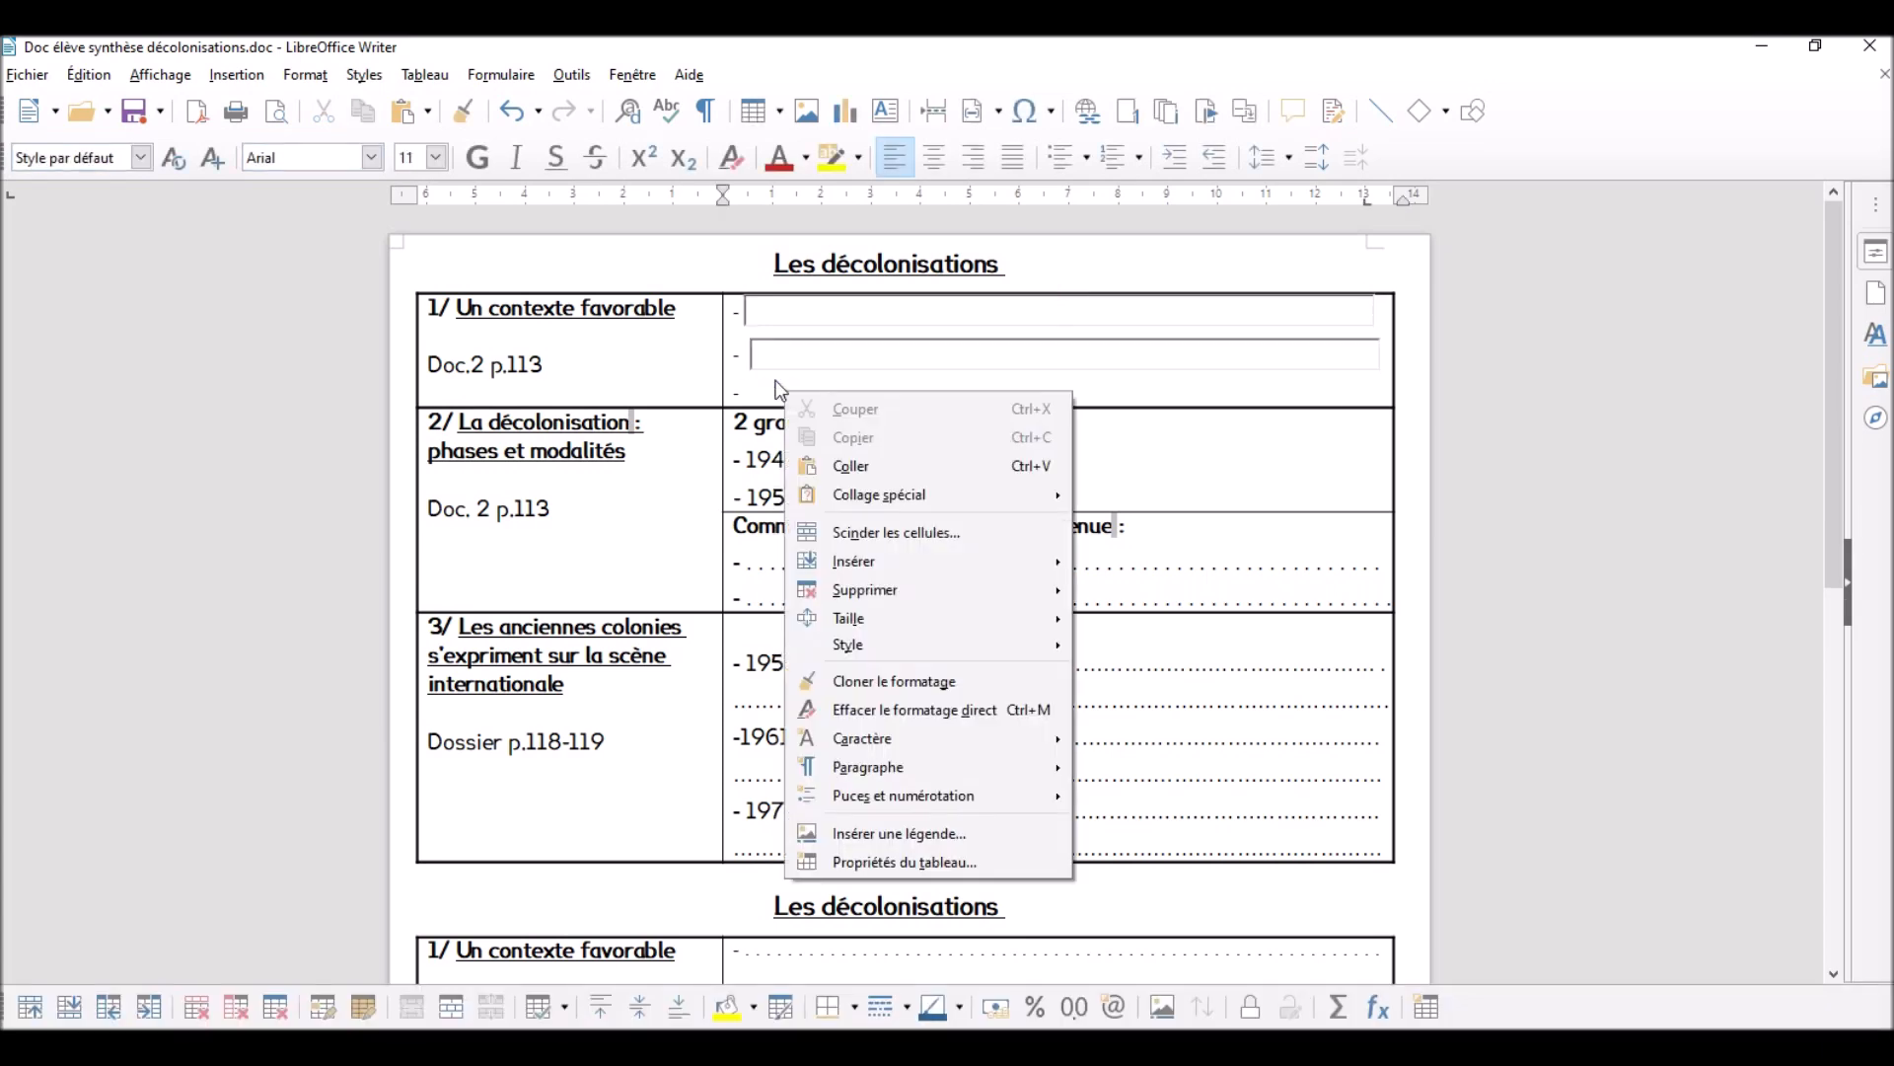
pyautogui.click(933, 468)
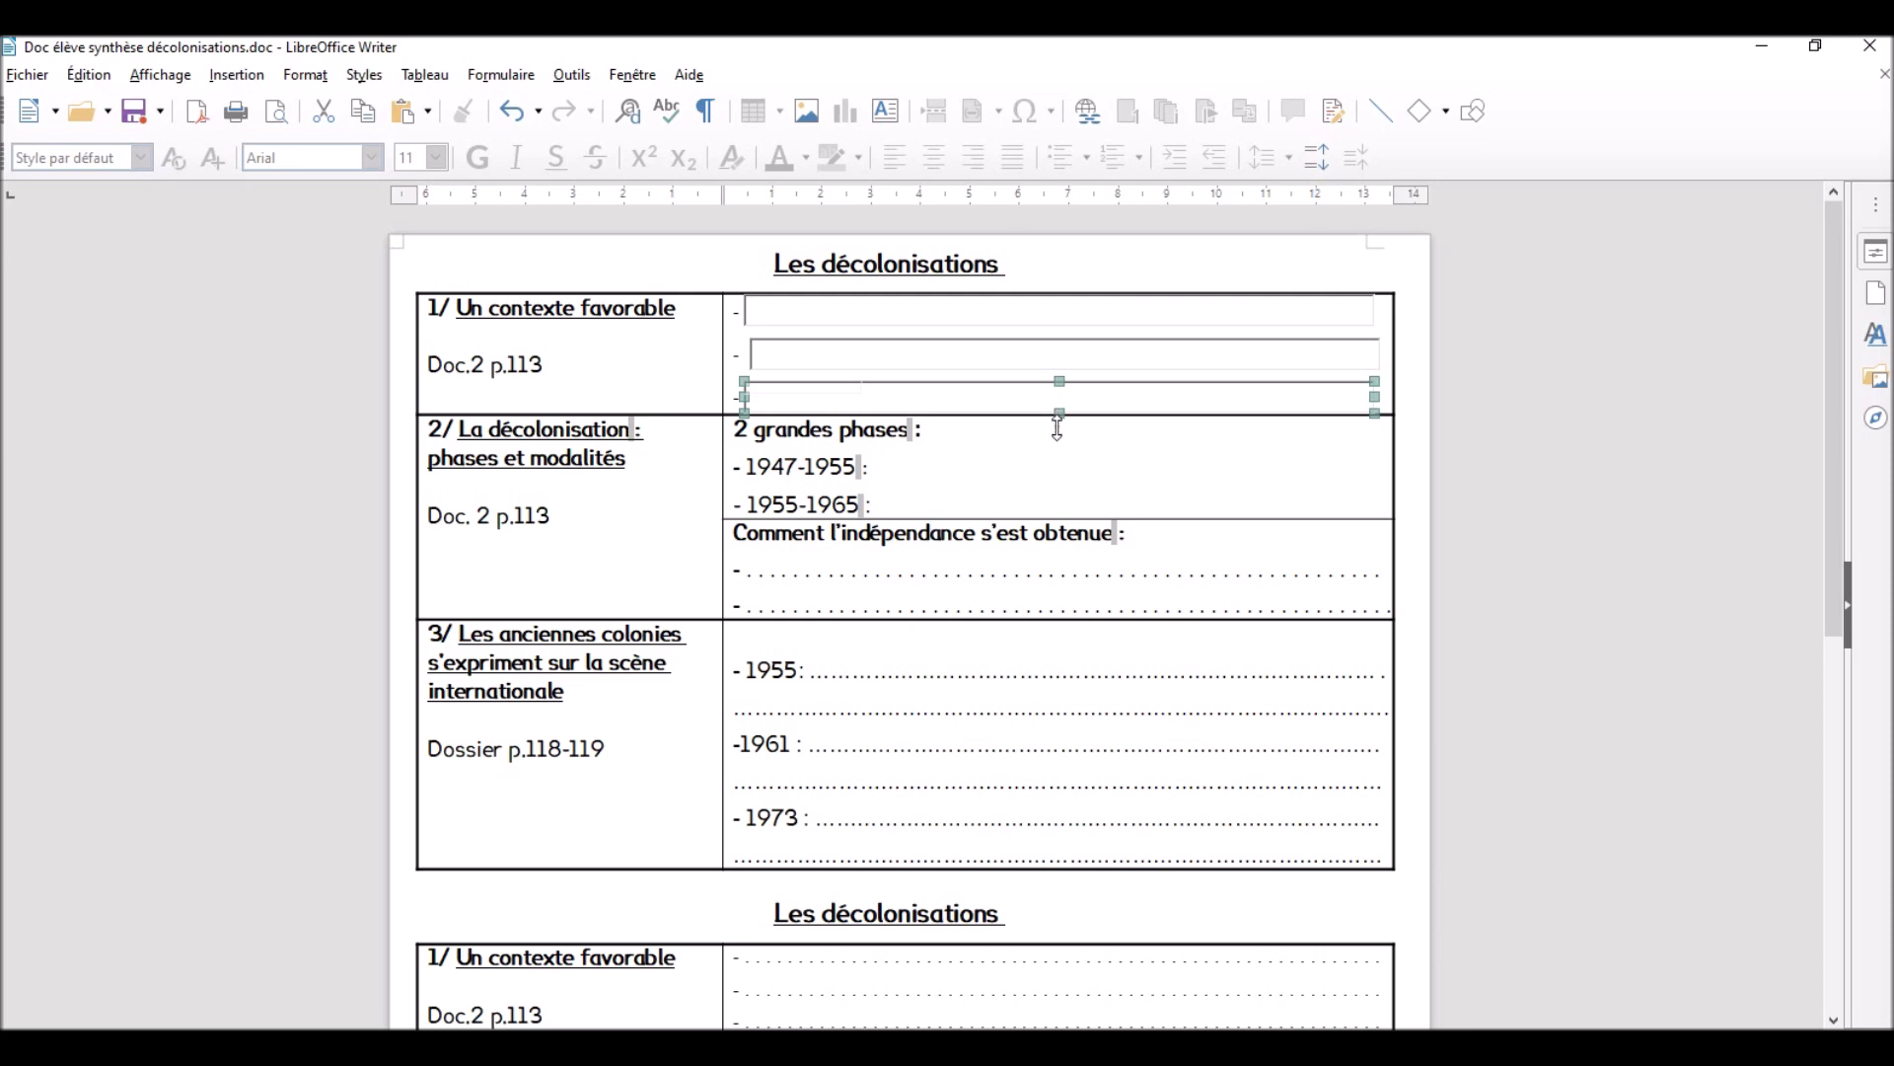
pyautogui.moveTo(1057, 429); pyautogui.dragTo(1057, 430)
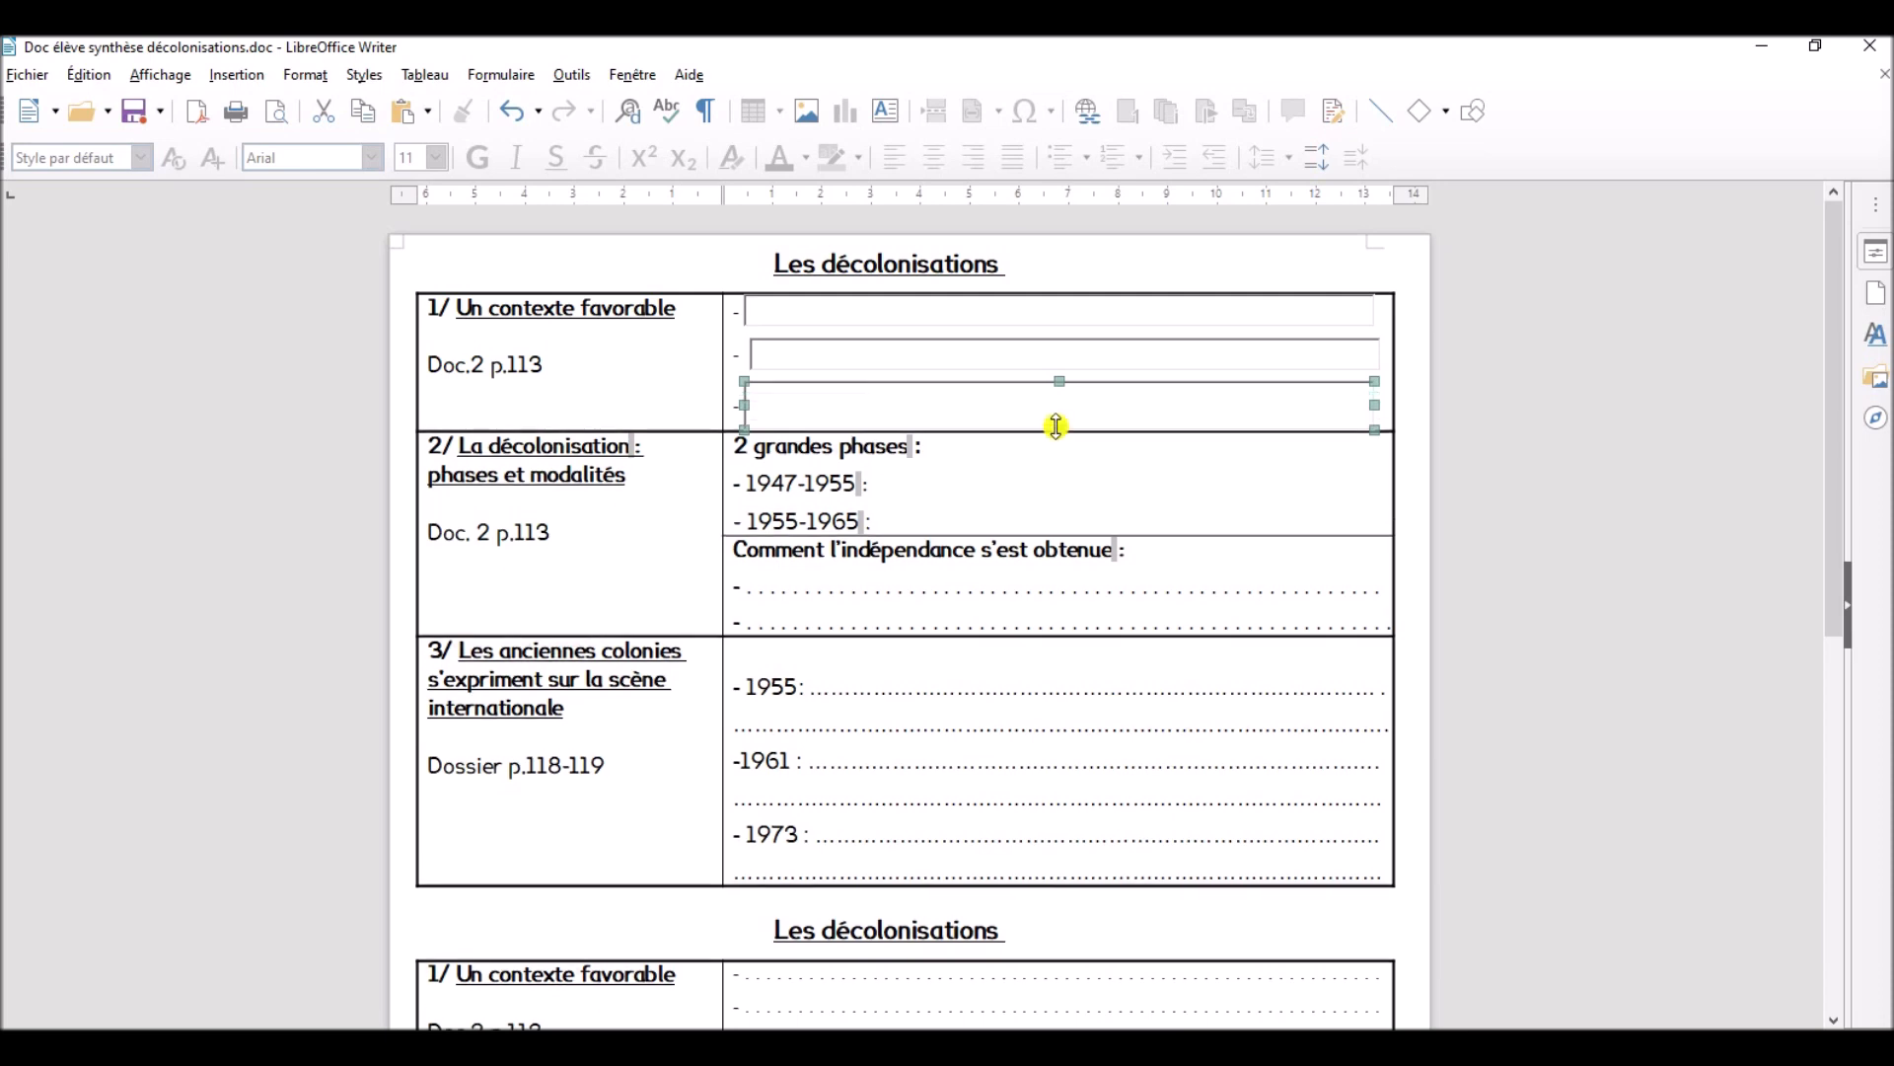
# - Paste the text box after 1947-1955 and narrow it so it fits on the same line as the dates
pyautogui.click(903, 496)
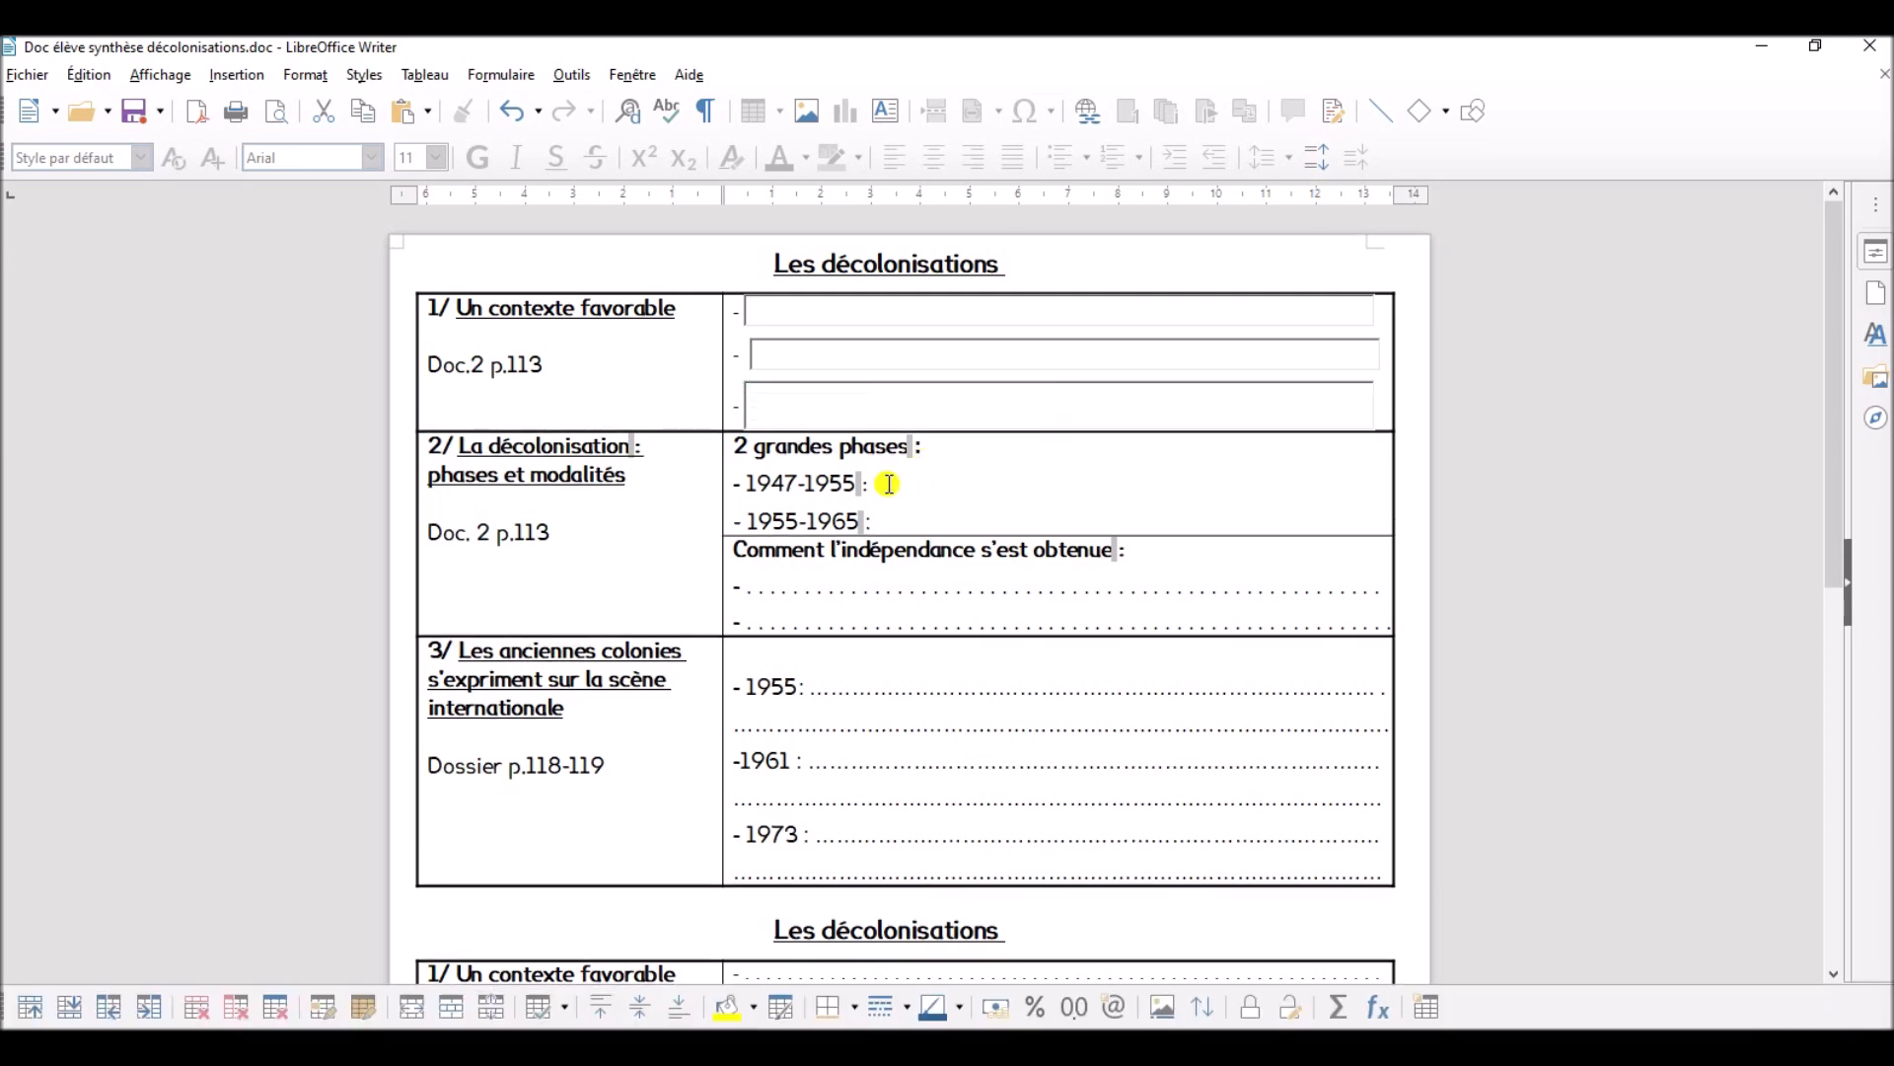
pyautogui.rightClick(888, 484)
pyautogui.click(1061, 561)
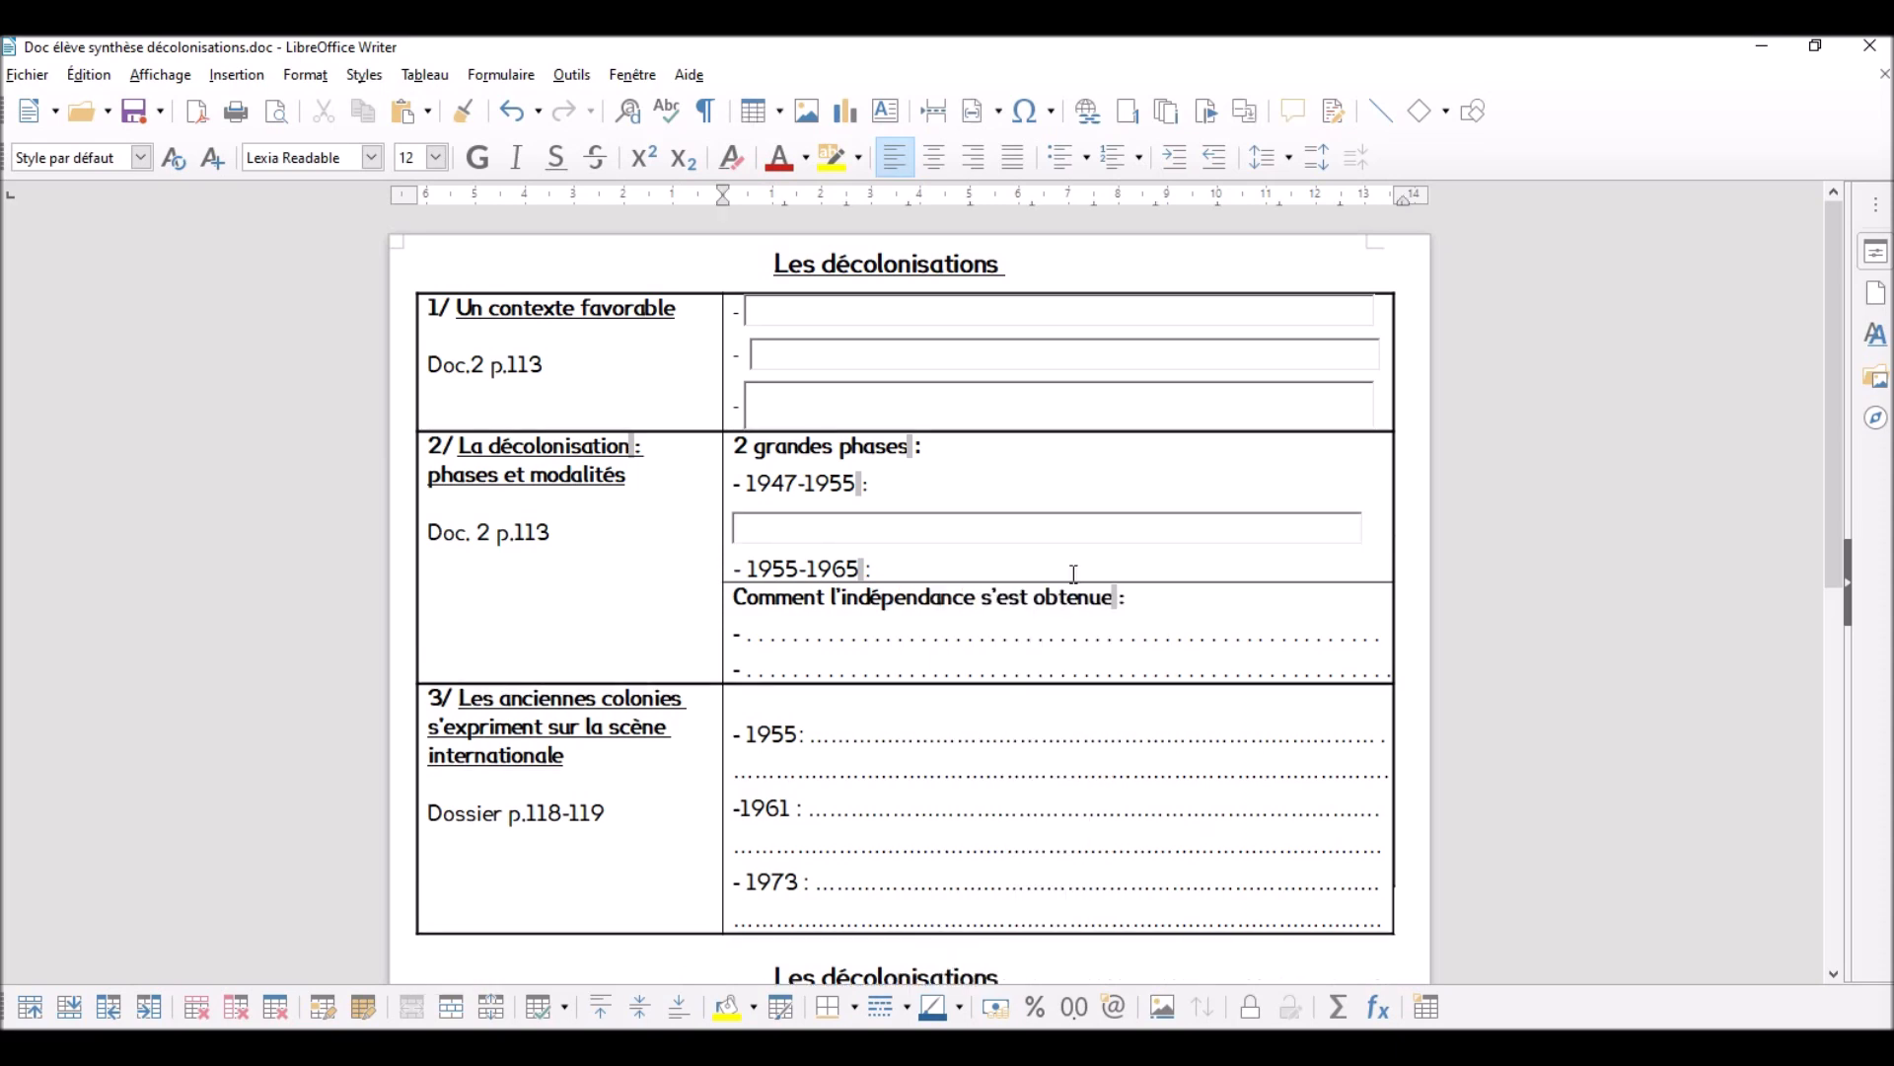
pyautogui.click(1325, 518)
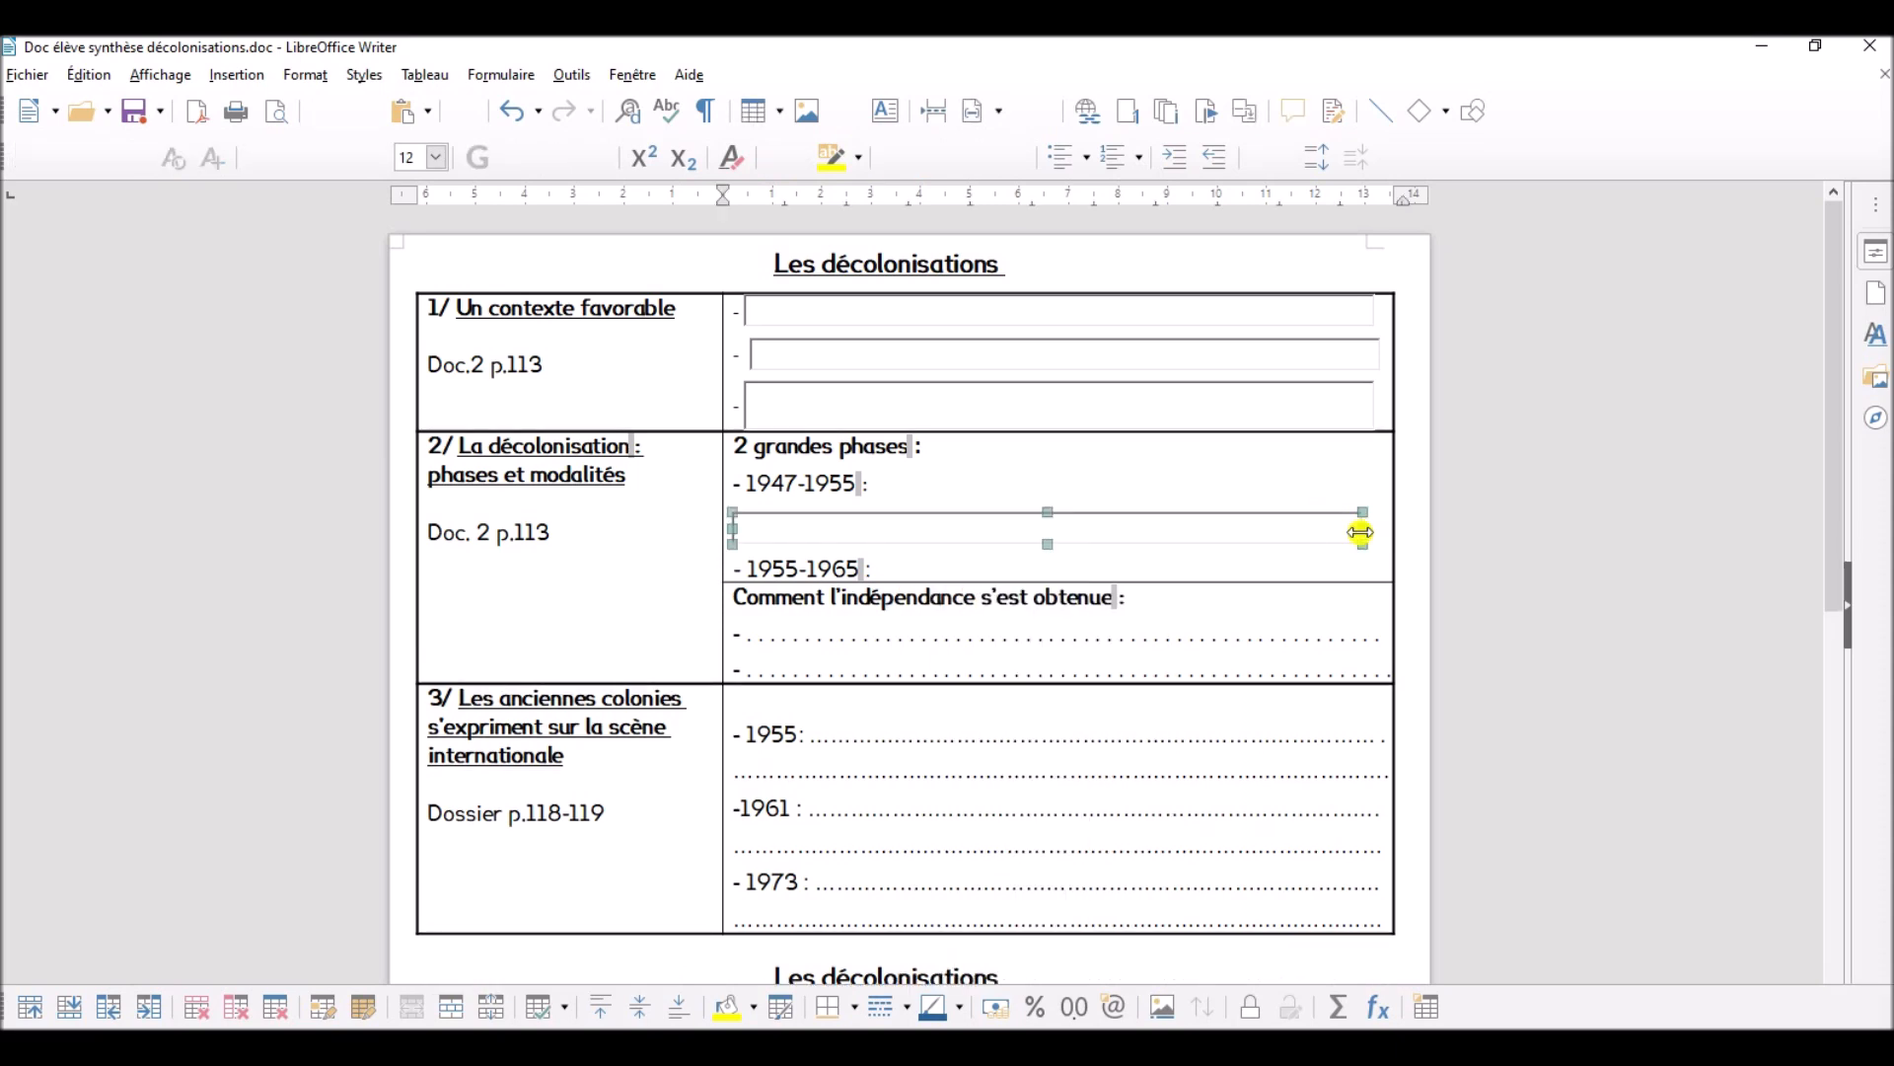
pyautogui.moveTo(1311, 533); pyautogui.dragTo(1197, 535)
# - Copy the narrowed text box from the 1947-1955 line to the 1955-1965 line
pyautogui.rightClick(1214, 472)
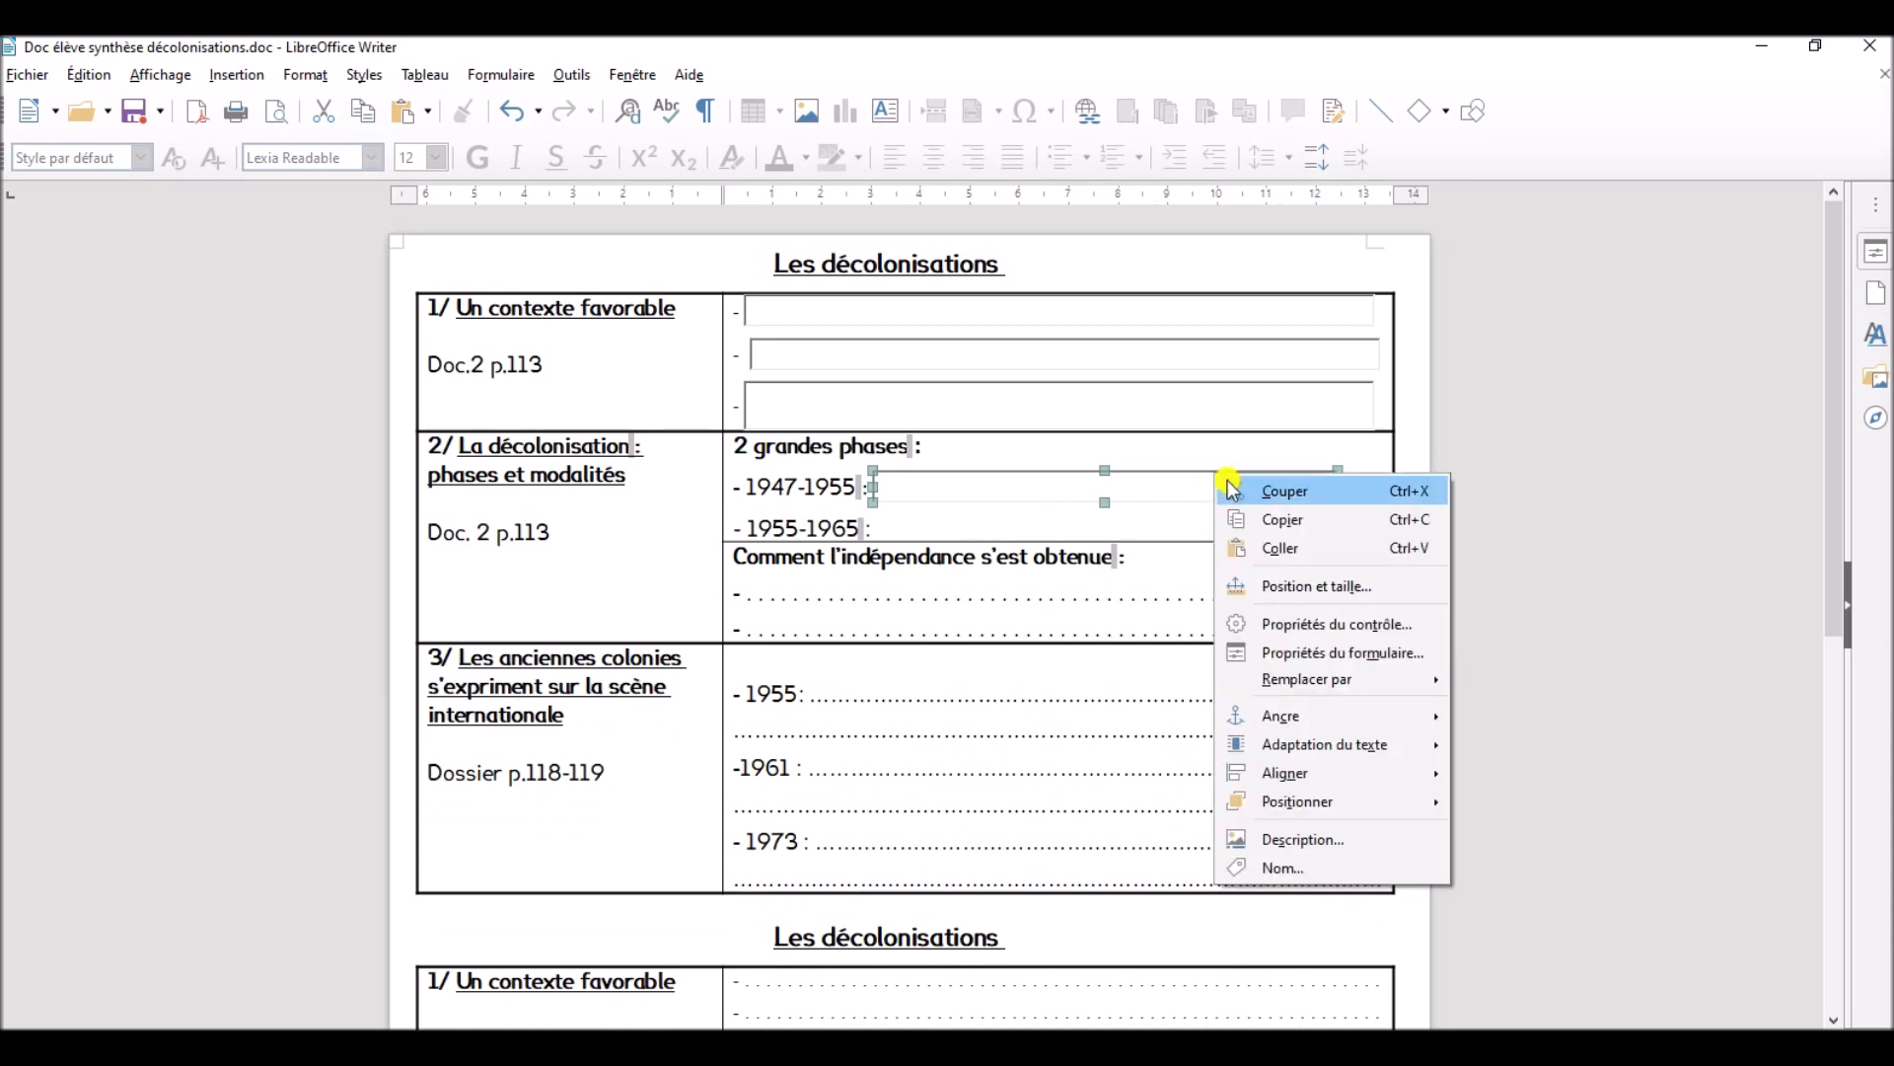
pyautogui.click(1260, 516)
pyautogui.click(1048, 524)
pyautogui.rightClick(1042, 515)
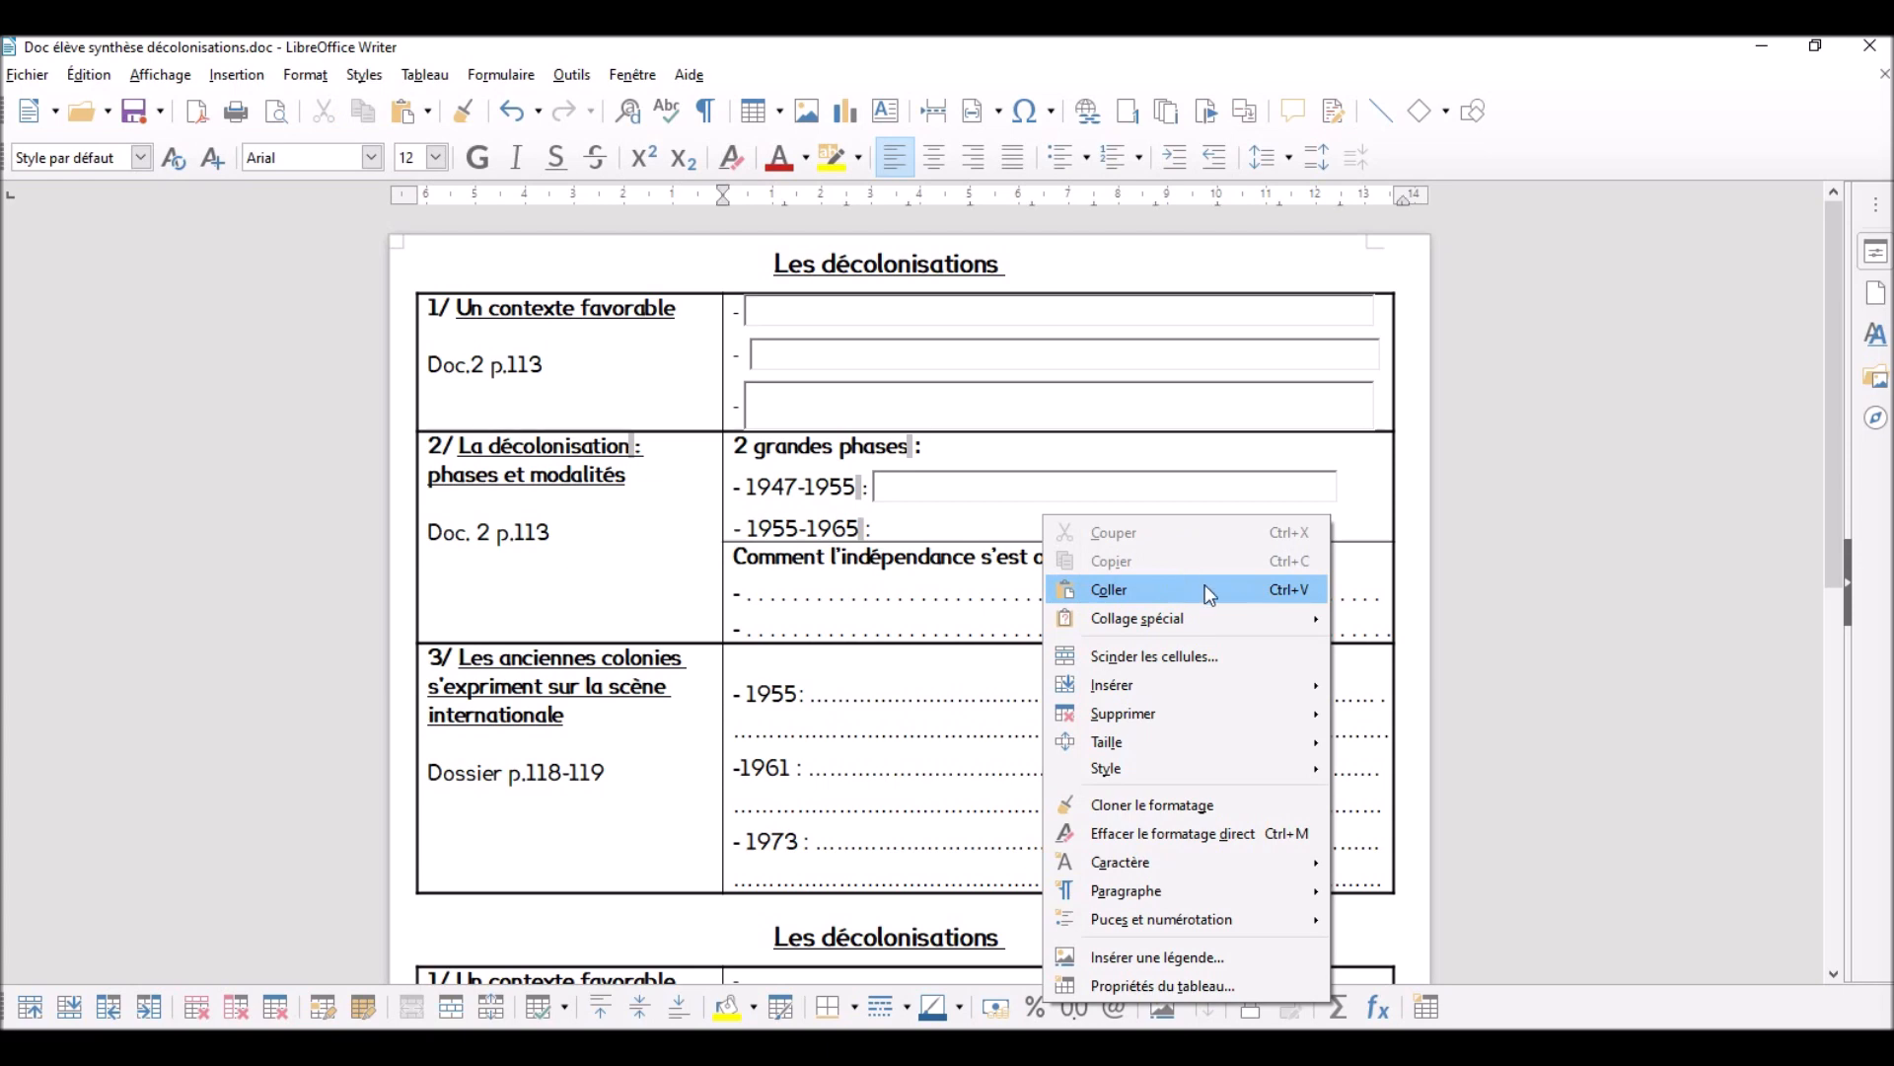
pyautogui.click(1184, 589)
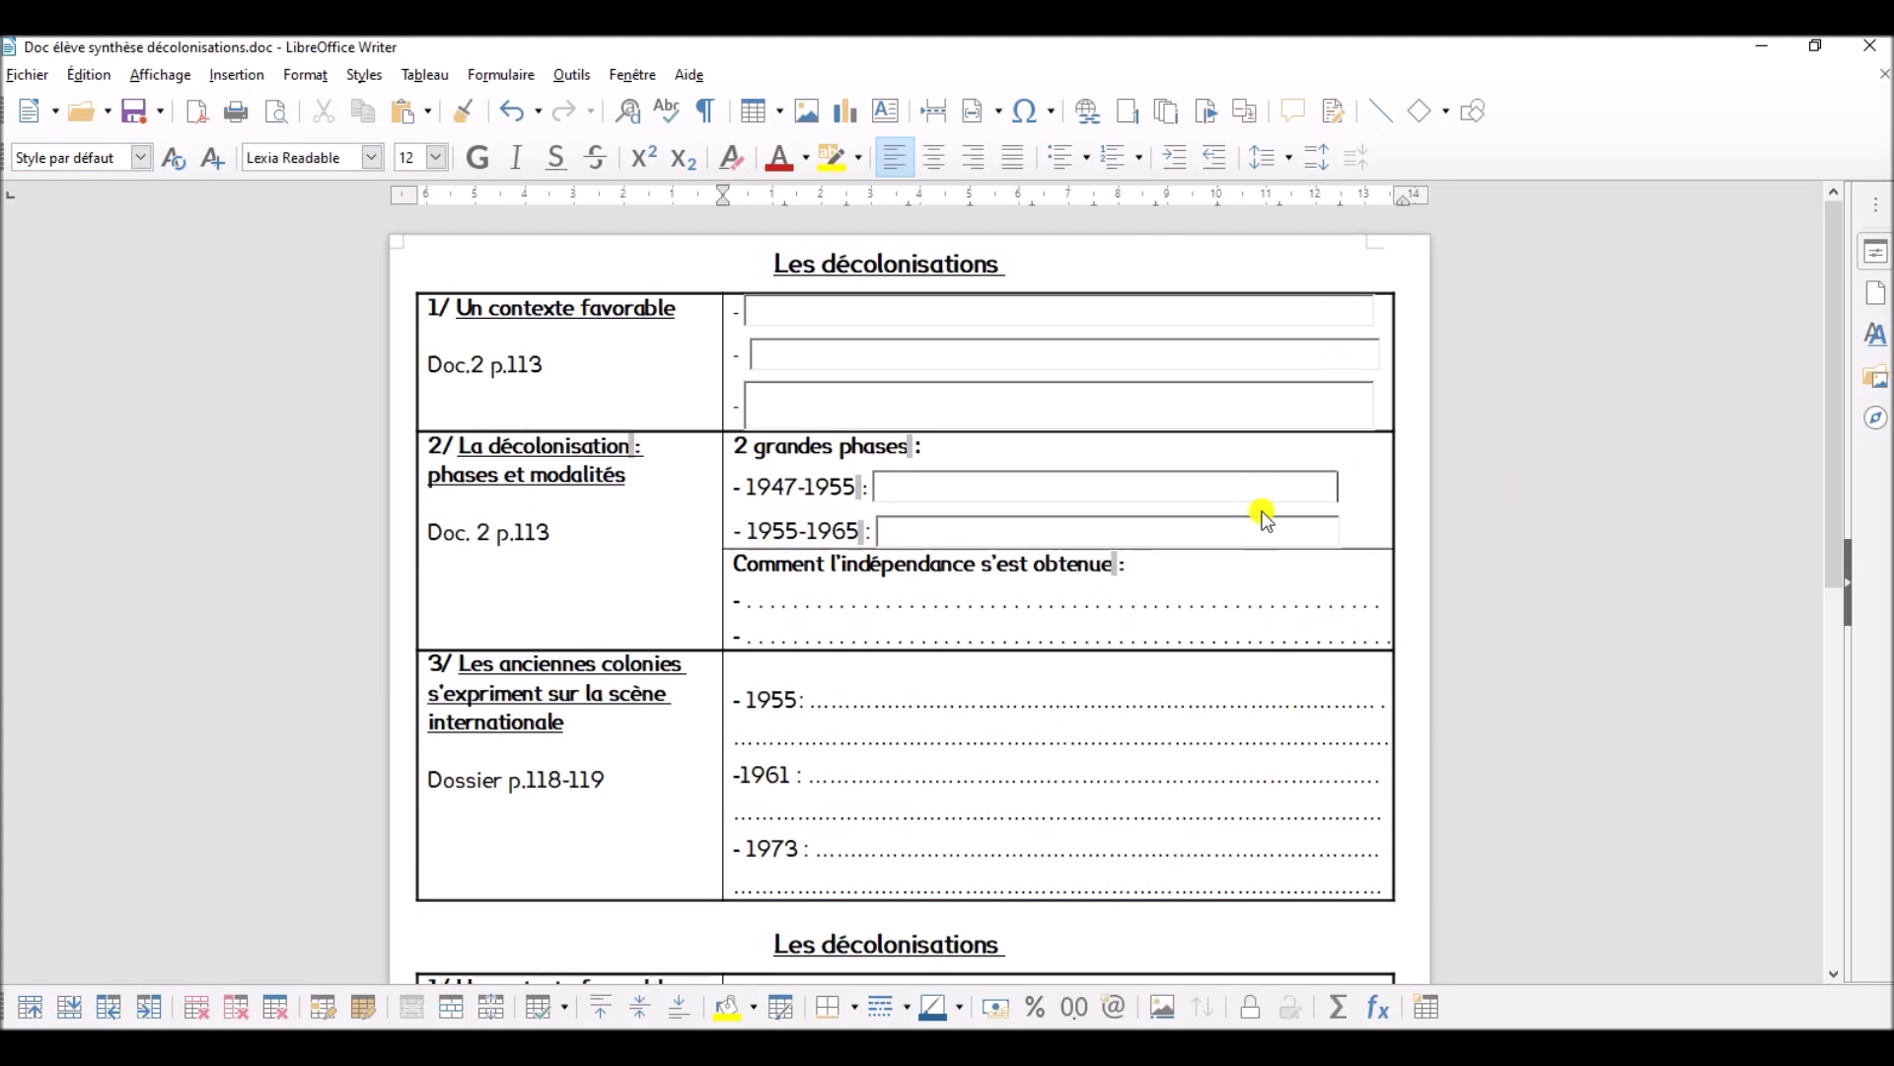
# - Insert two blank lines above the first title and format the line for student details as left-aligned without underline
pyautogui.click(773, 258)
pyautogui.press('Return')
pyautogui.press('Return')
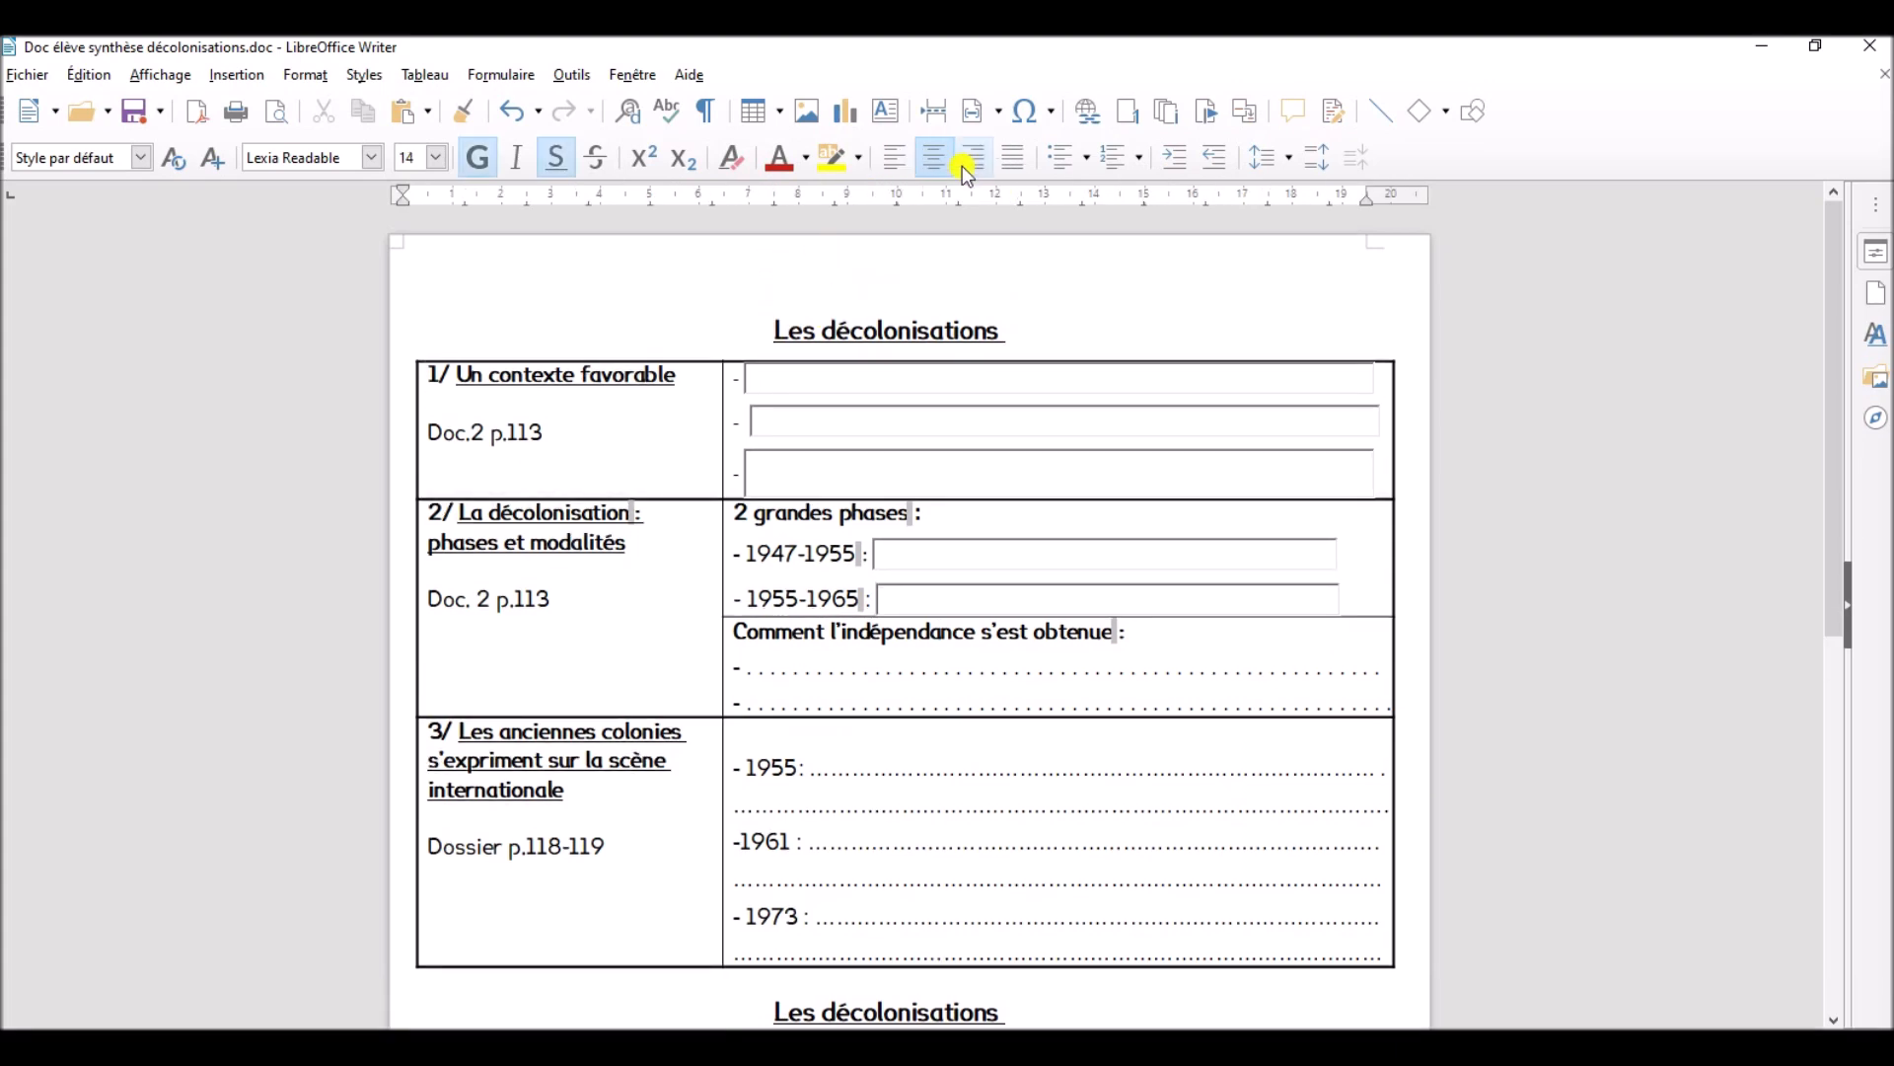
pyautogui.press('Up')
pyautogui.press('Up')
pyautogui.click(894, 156)
pyautogui.click(559, 165)
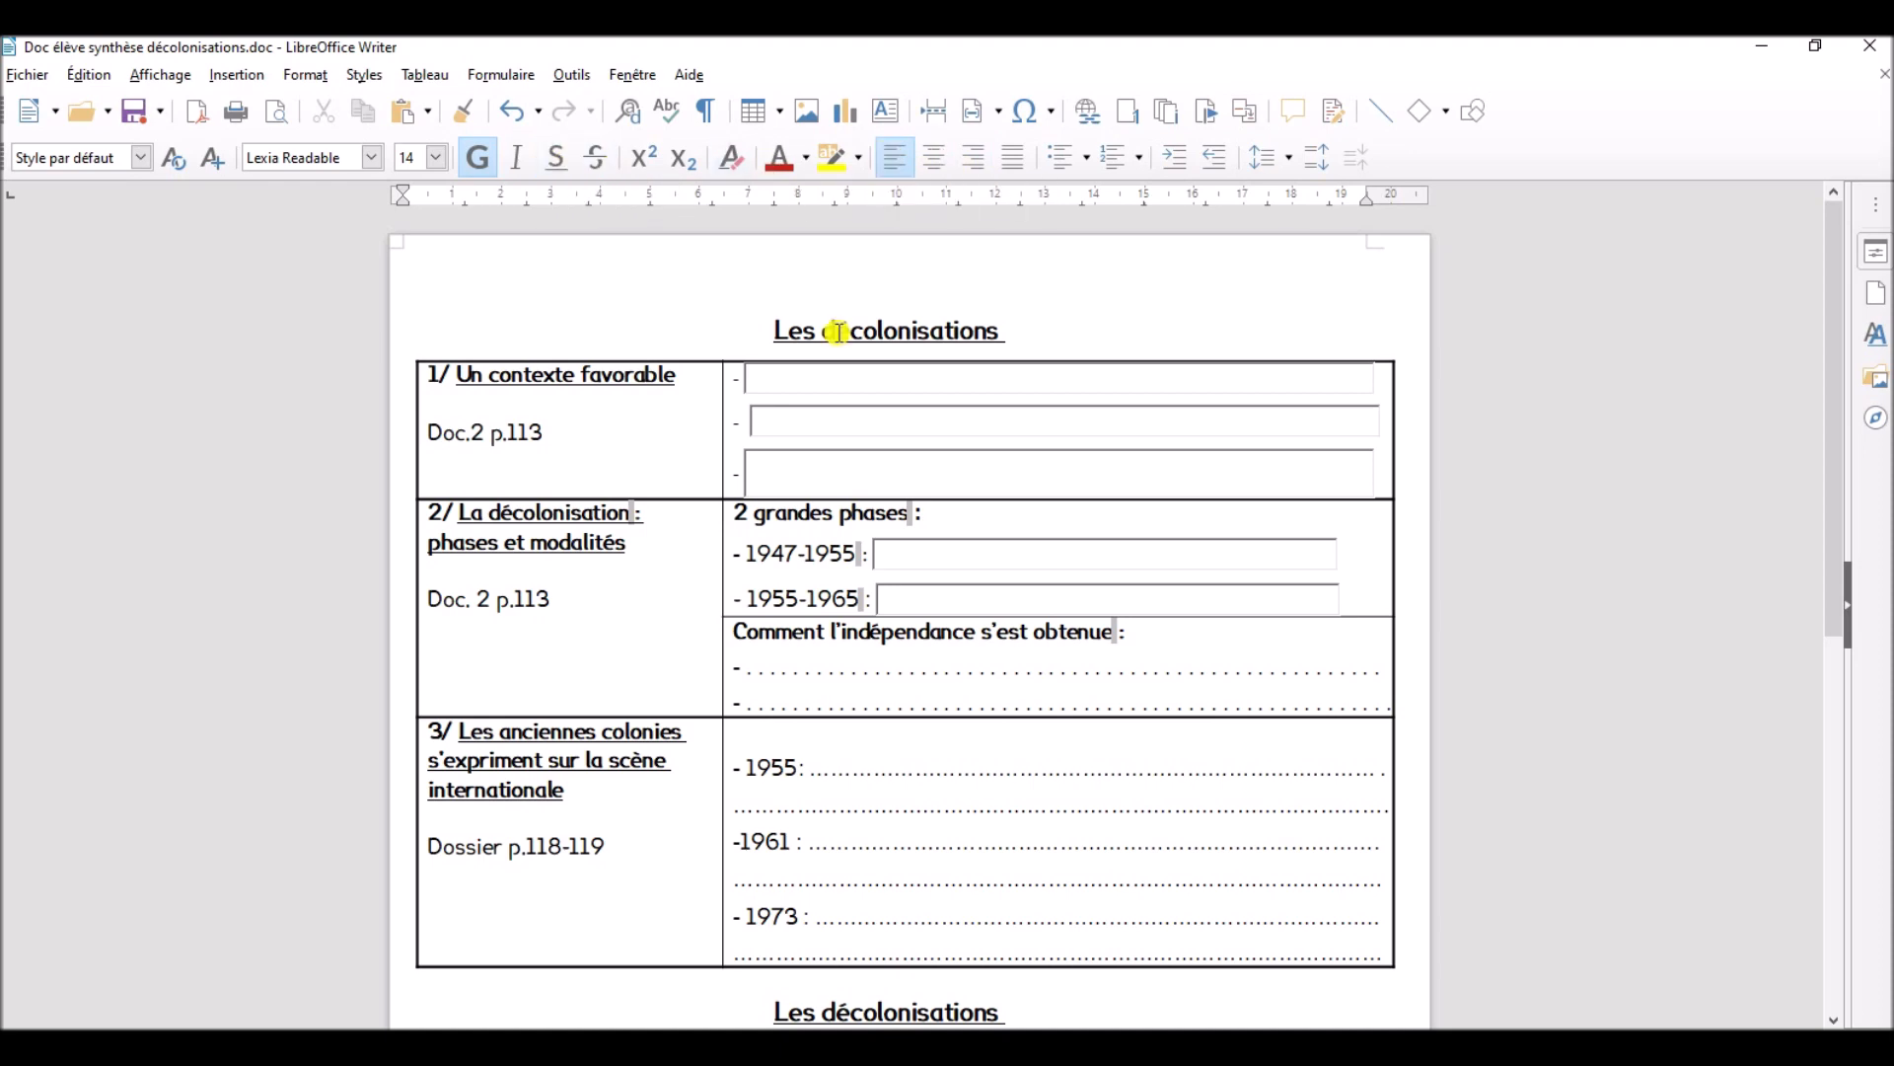
# - Enter the label "NOM et Prénom :" on the line above the title
pyautogui.write('NOM:')
pyautogui.press('BackSpace')
pyautogui.press('BackSpace')
pyautogui.write('et Prénom :')
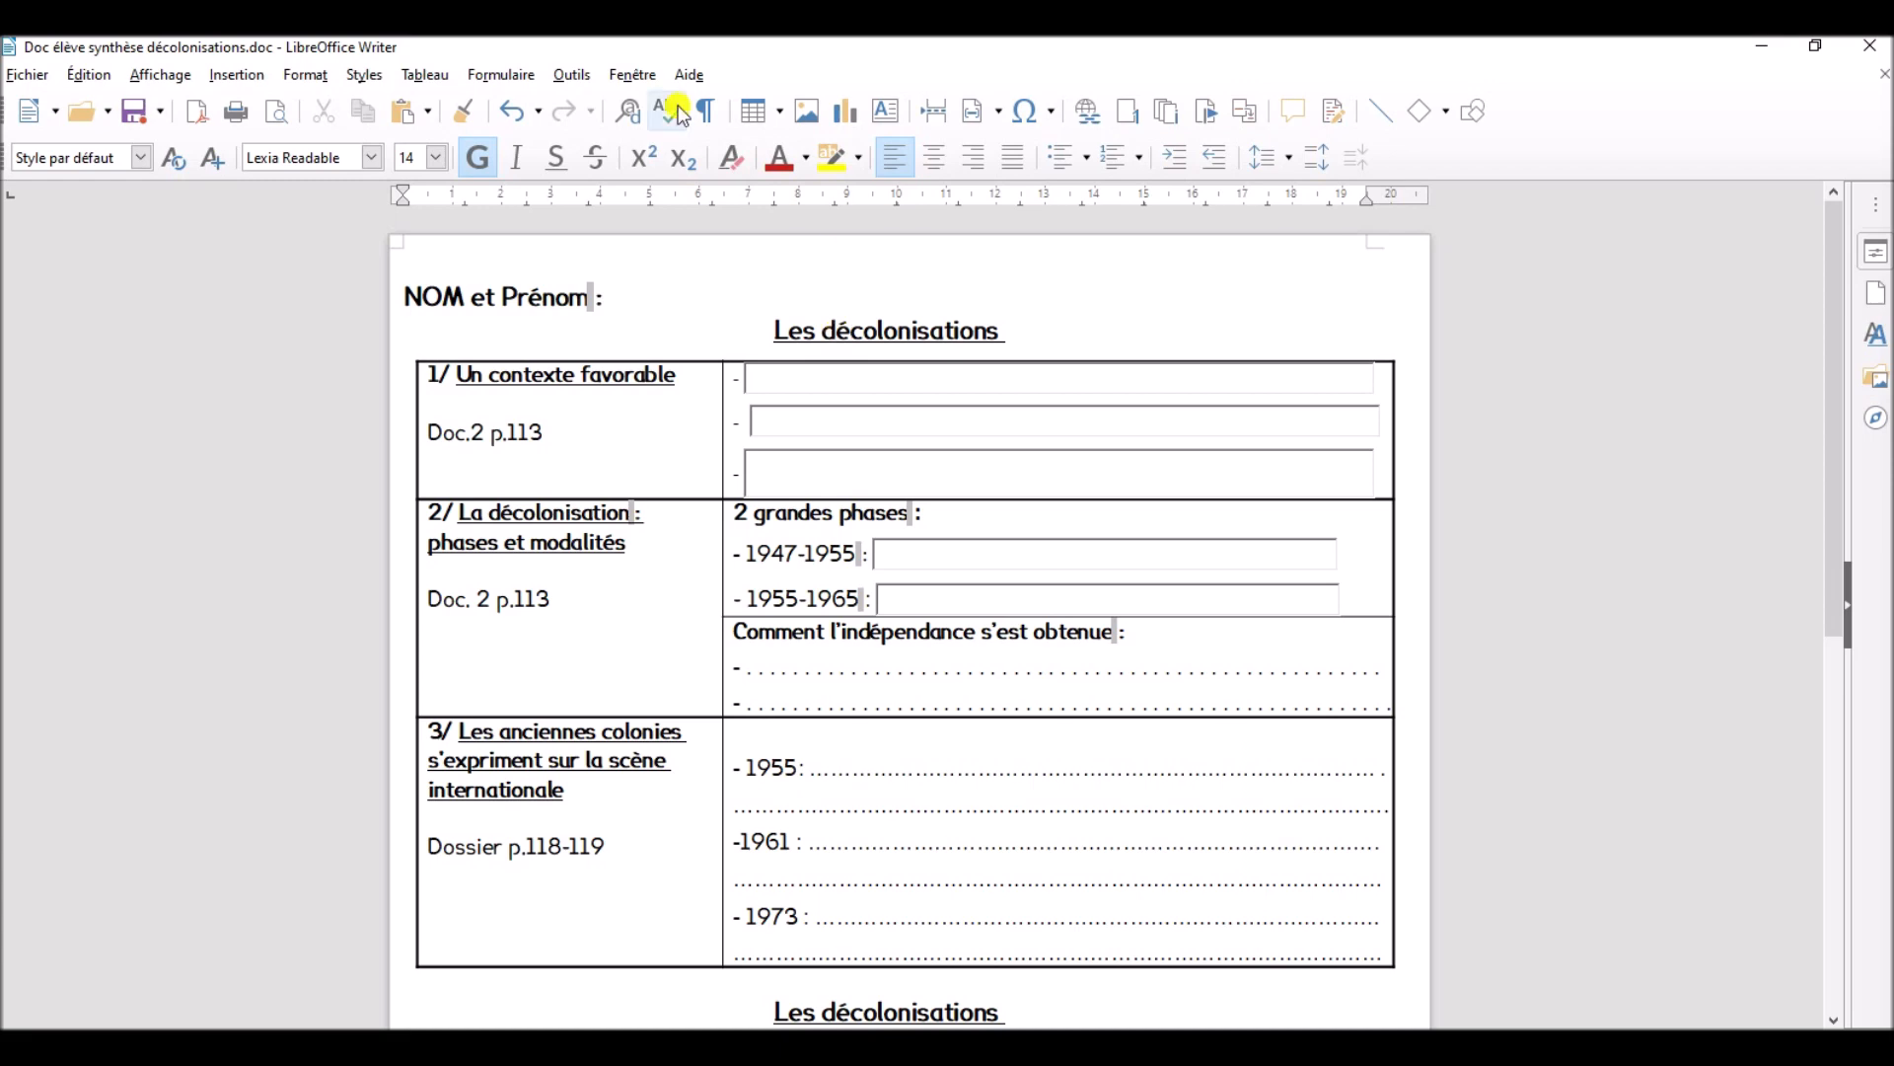
# - Draw a text box control after the "NOM et Prénom :" label, reaching just past the end of the title below
pyautogui.click(500, 75)
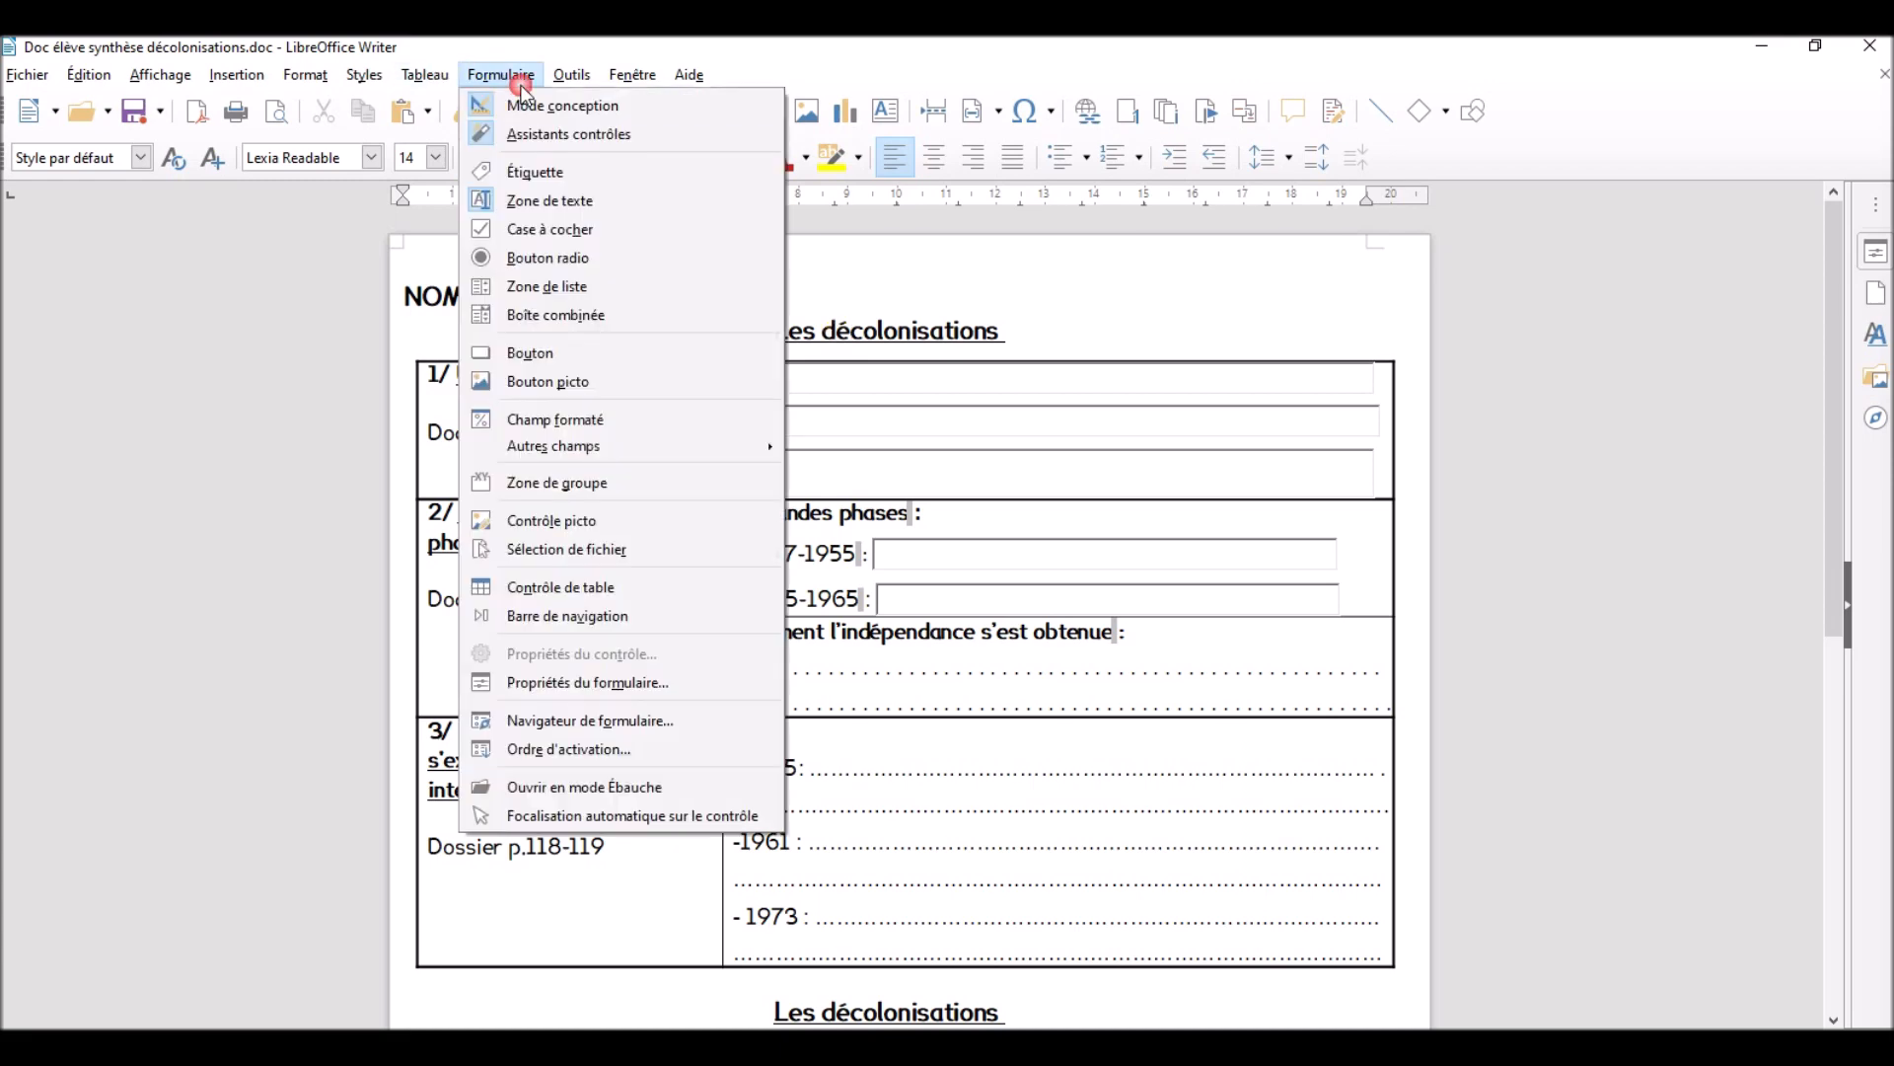
pyautogui.click(653, 200)
pyautogui.moveTo(653, 304); pyautogui.dragTo(1030, 322)
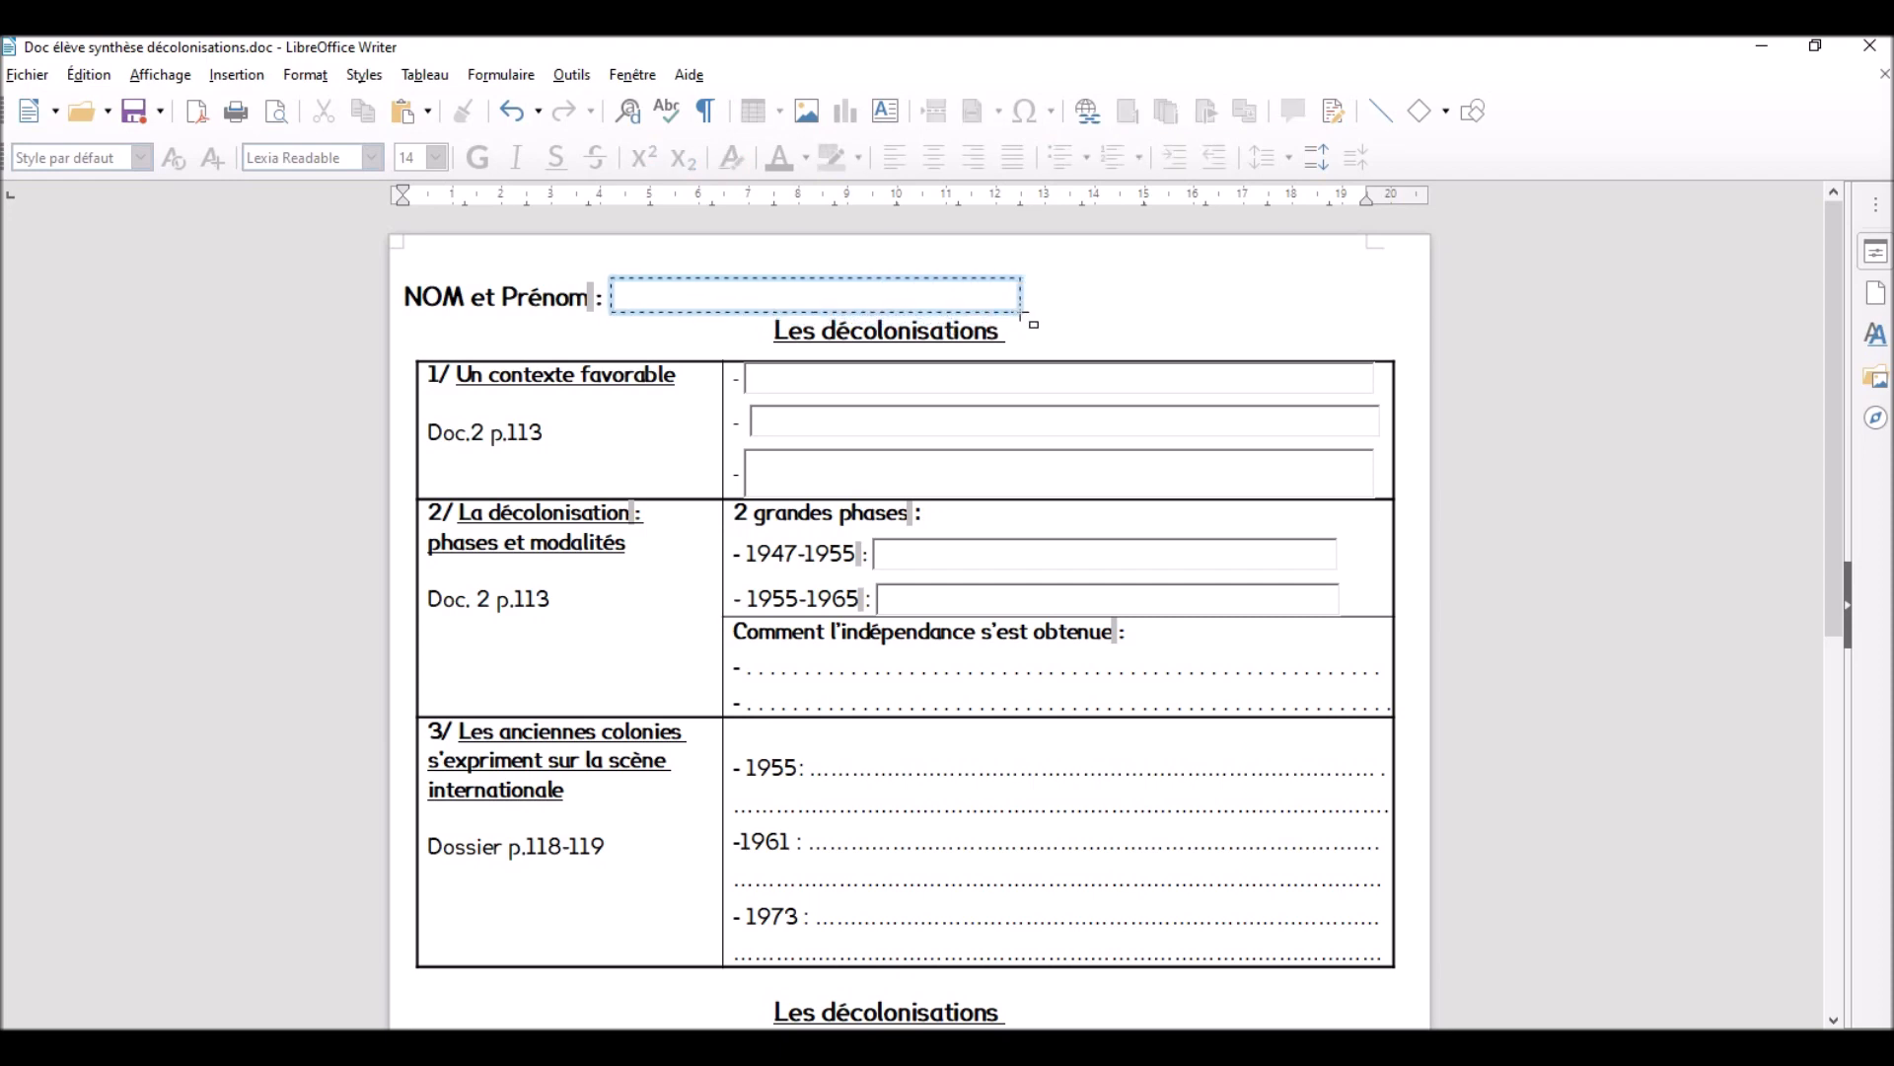
# - Add the label "Classe :" after the name text box on the same line
pyautogui.click(1046, 299)
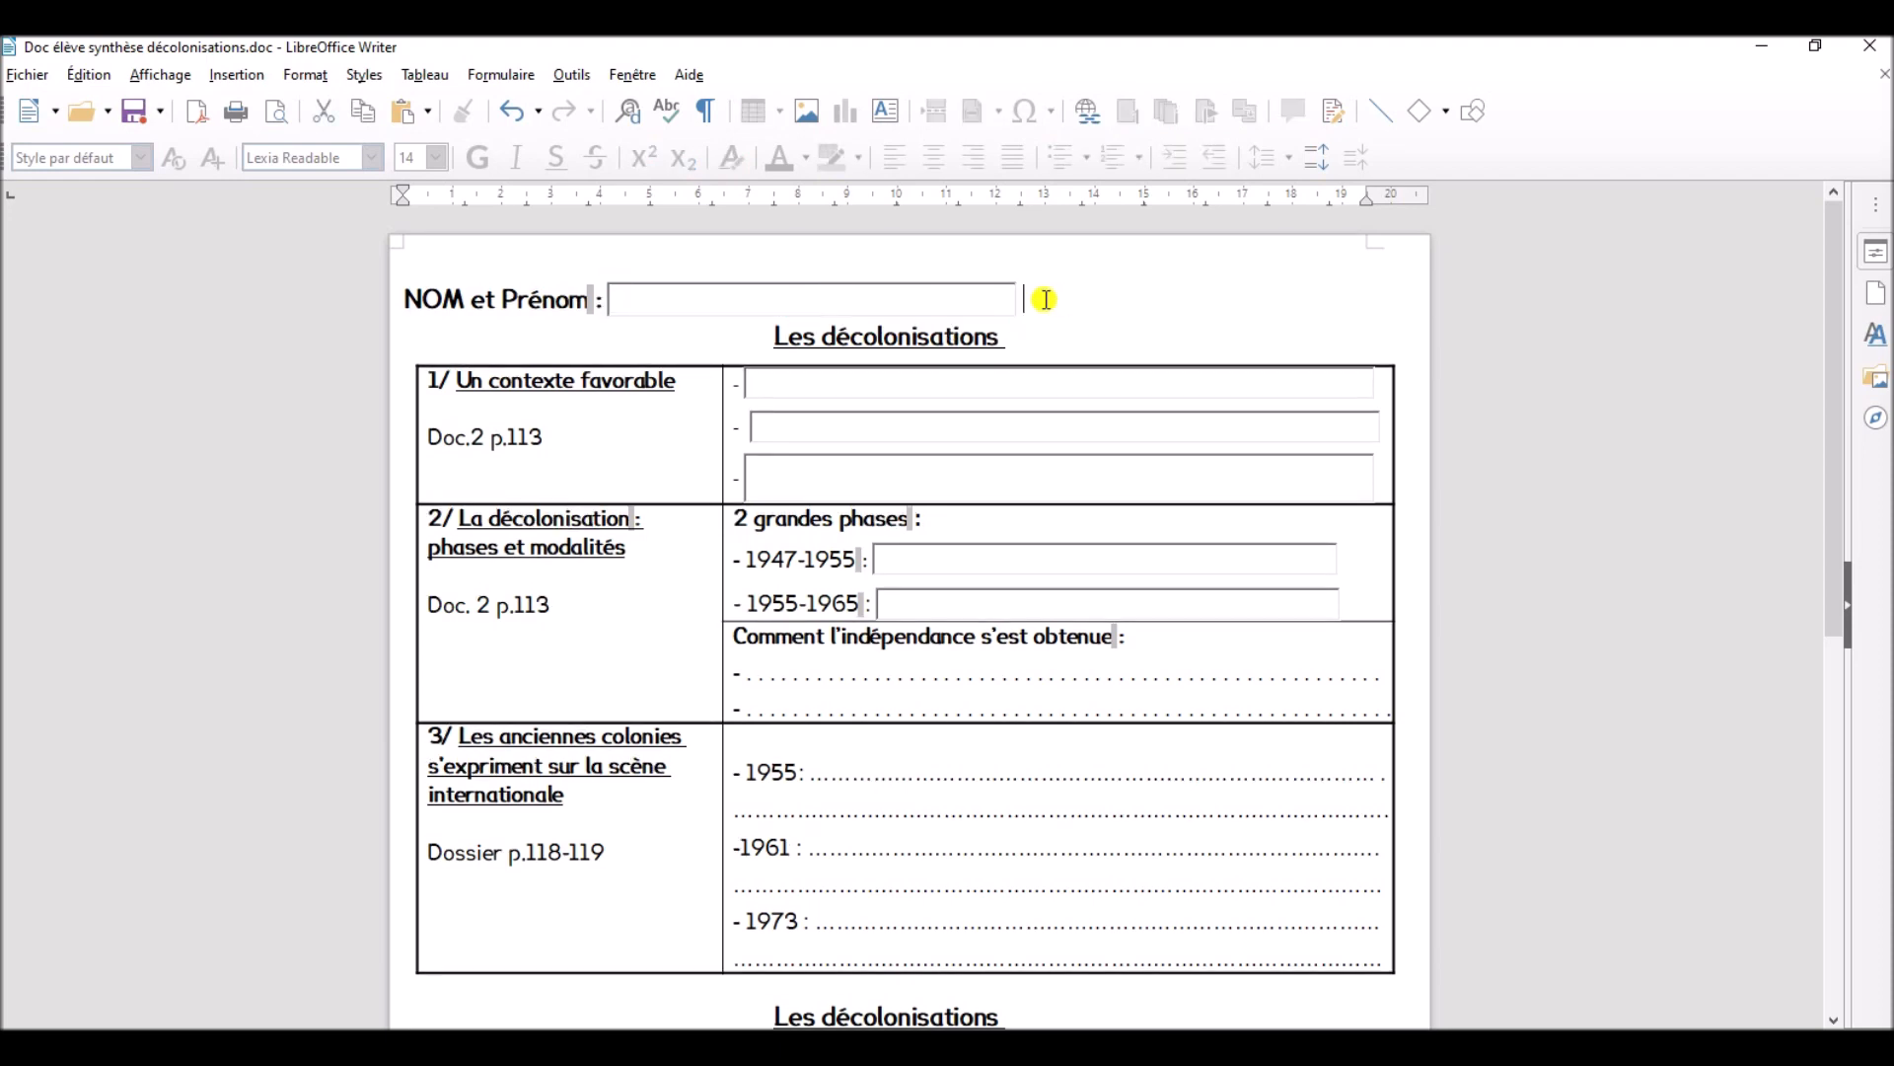
pyautogui.write('Classe :')
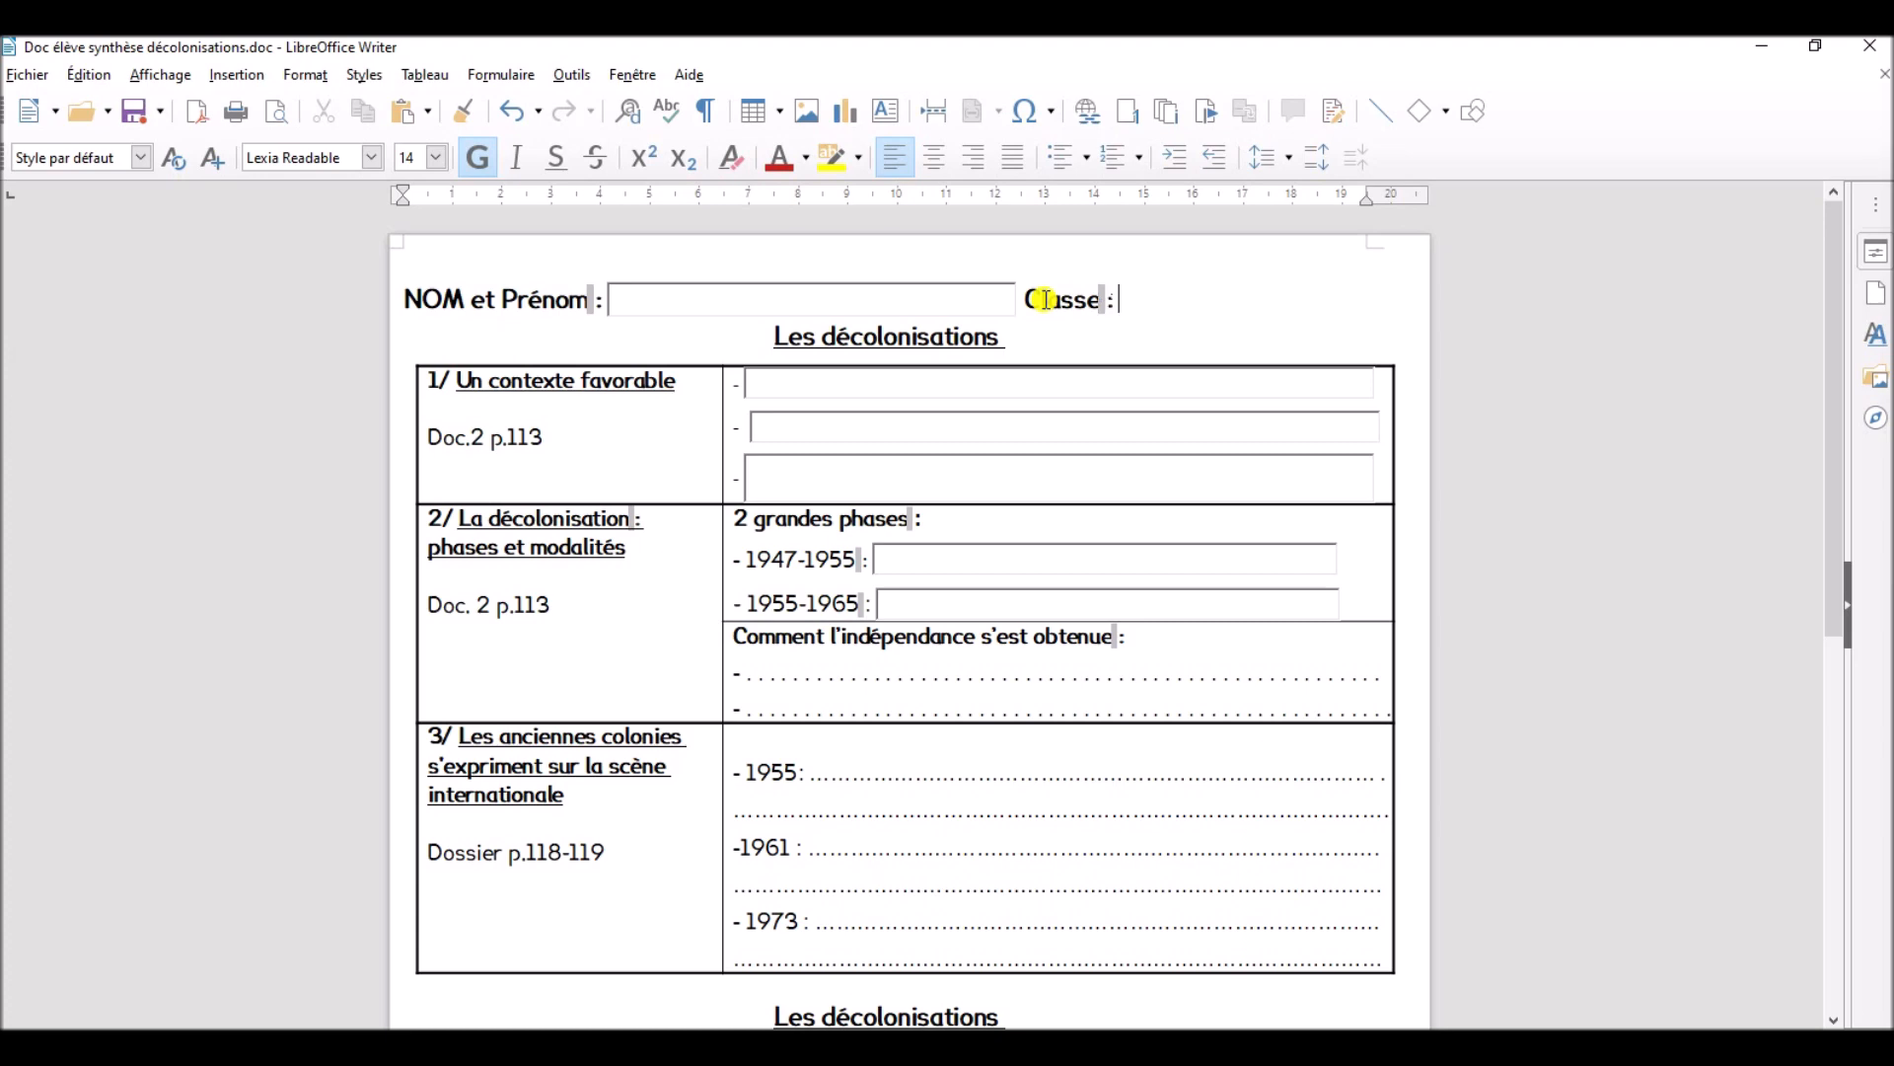
# - Draw a small text box control after the "Classe :" label on the student details line
pyautogui.click(519, 76)
pyautogui.click(628, 206)
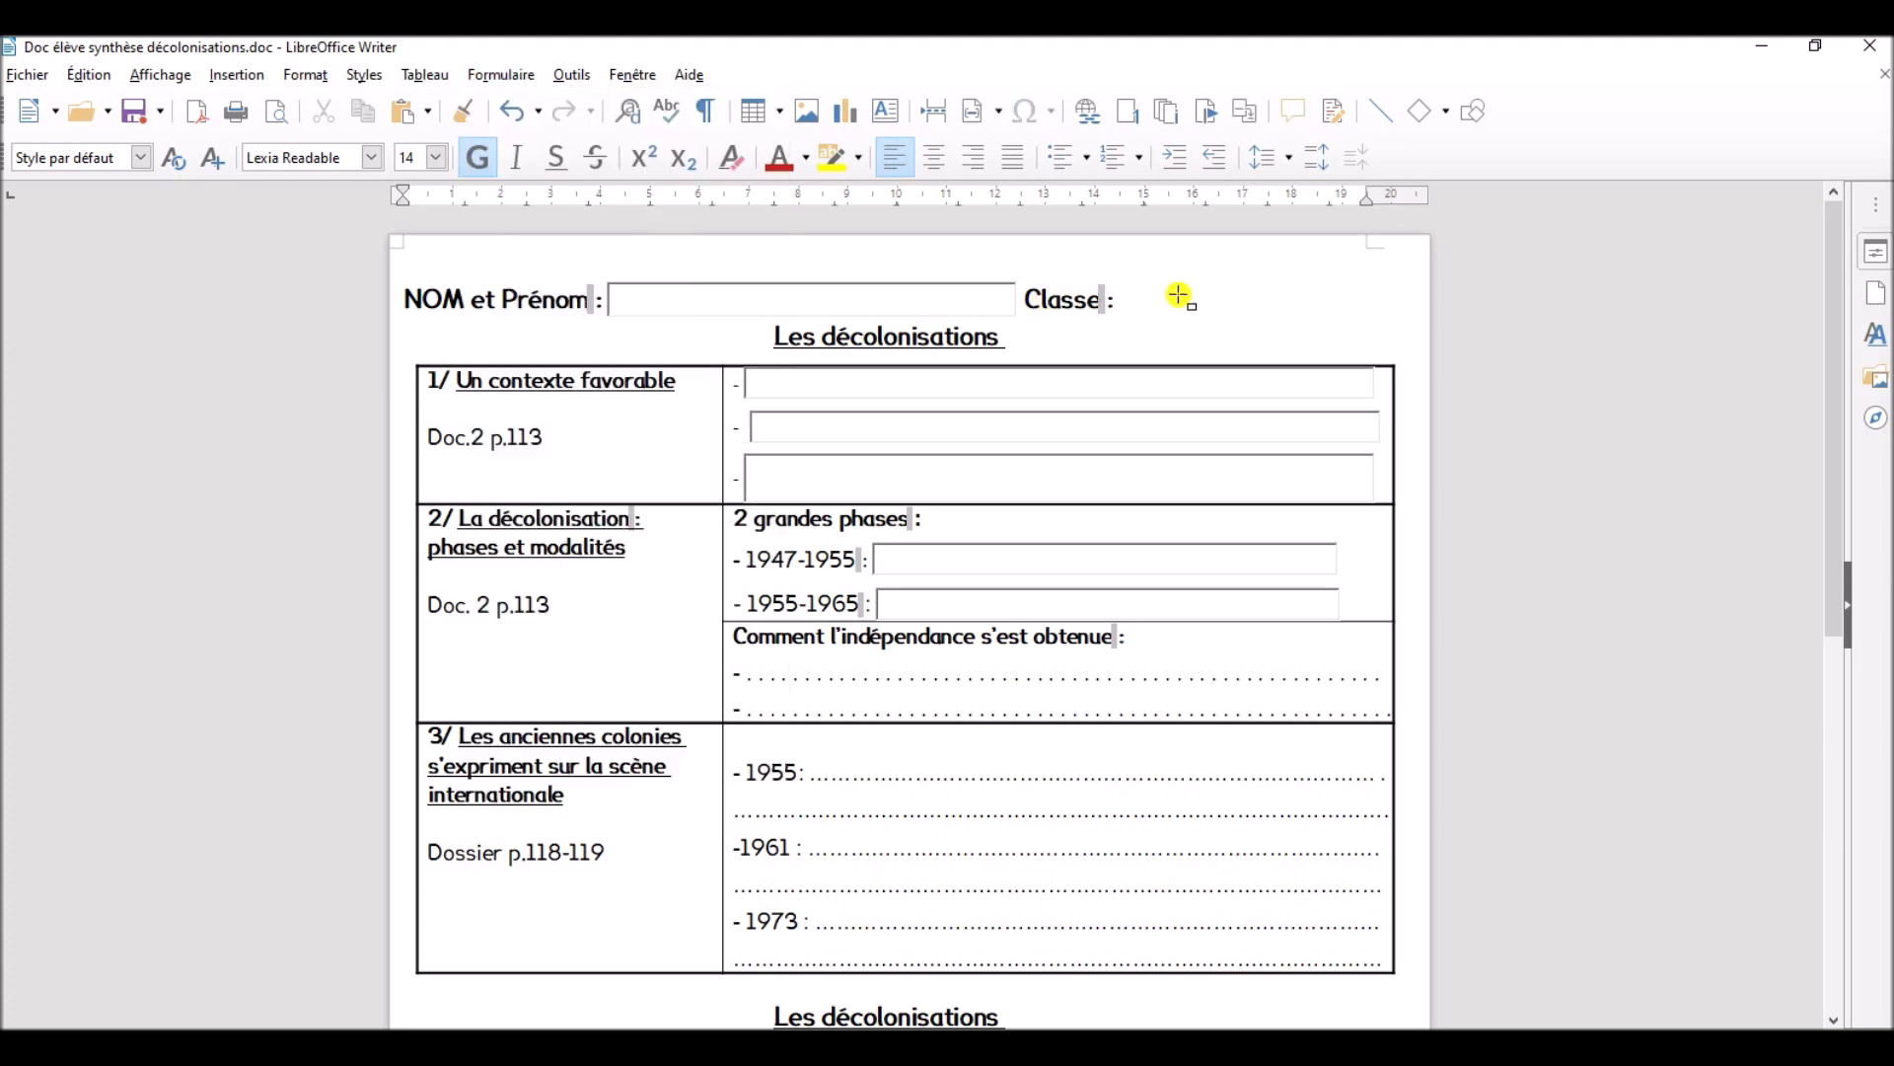
pyautogui.moveTo(1126, 279); pyautogui.dragTo(1281, 320)
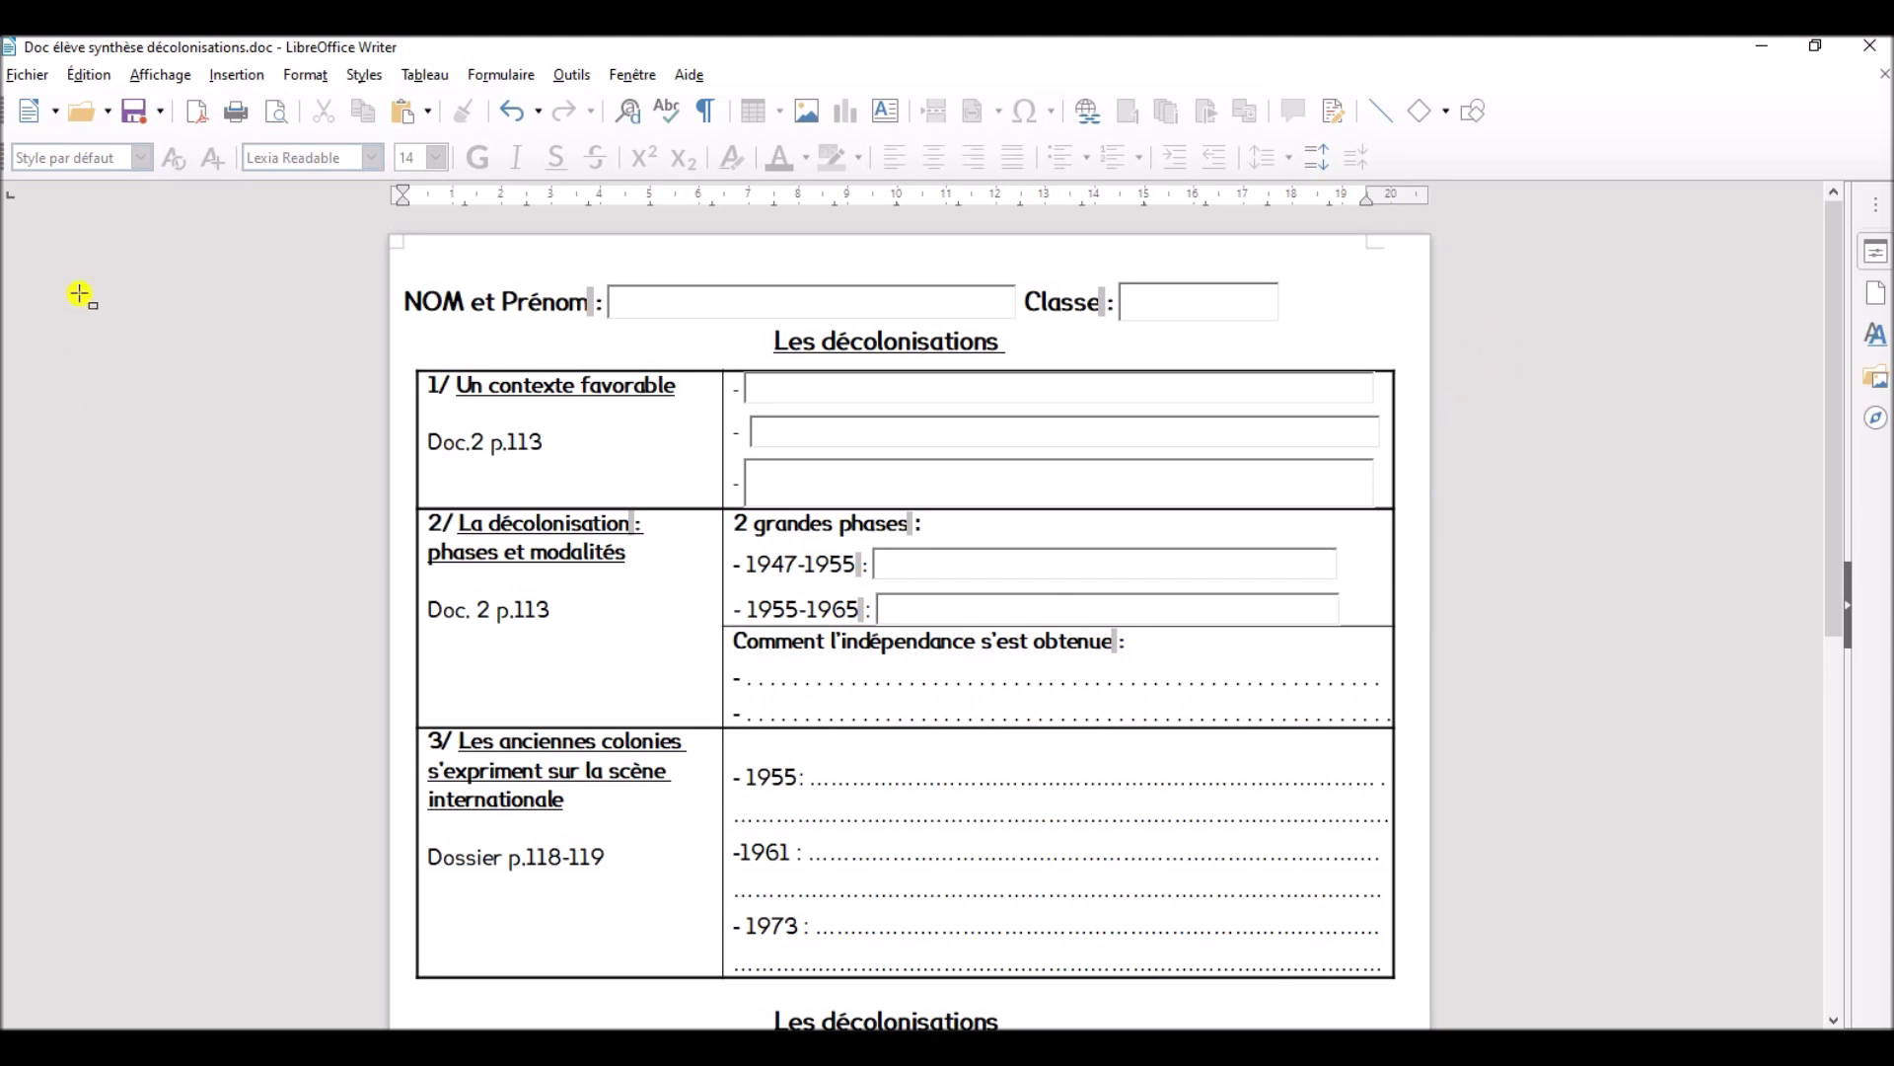
# - Export the worksheet as the PDF file "Doc élève décolonisations" with form creation enabled and FDF as the submit format
pyautogui.click(30, 76)
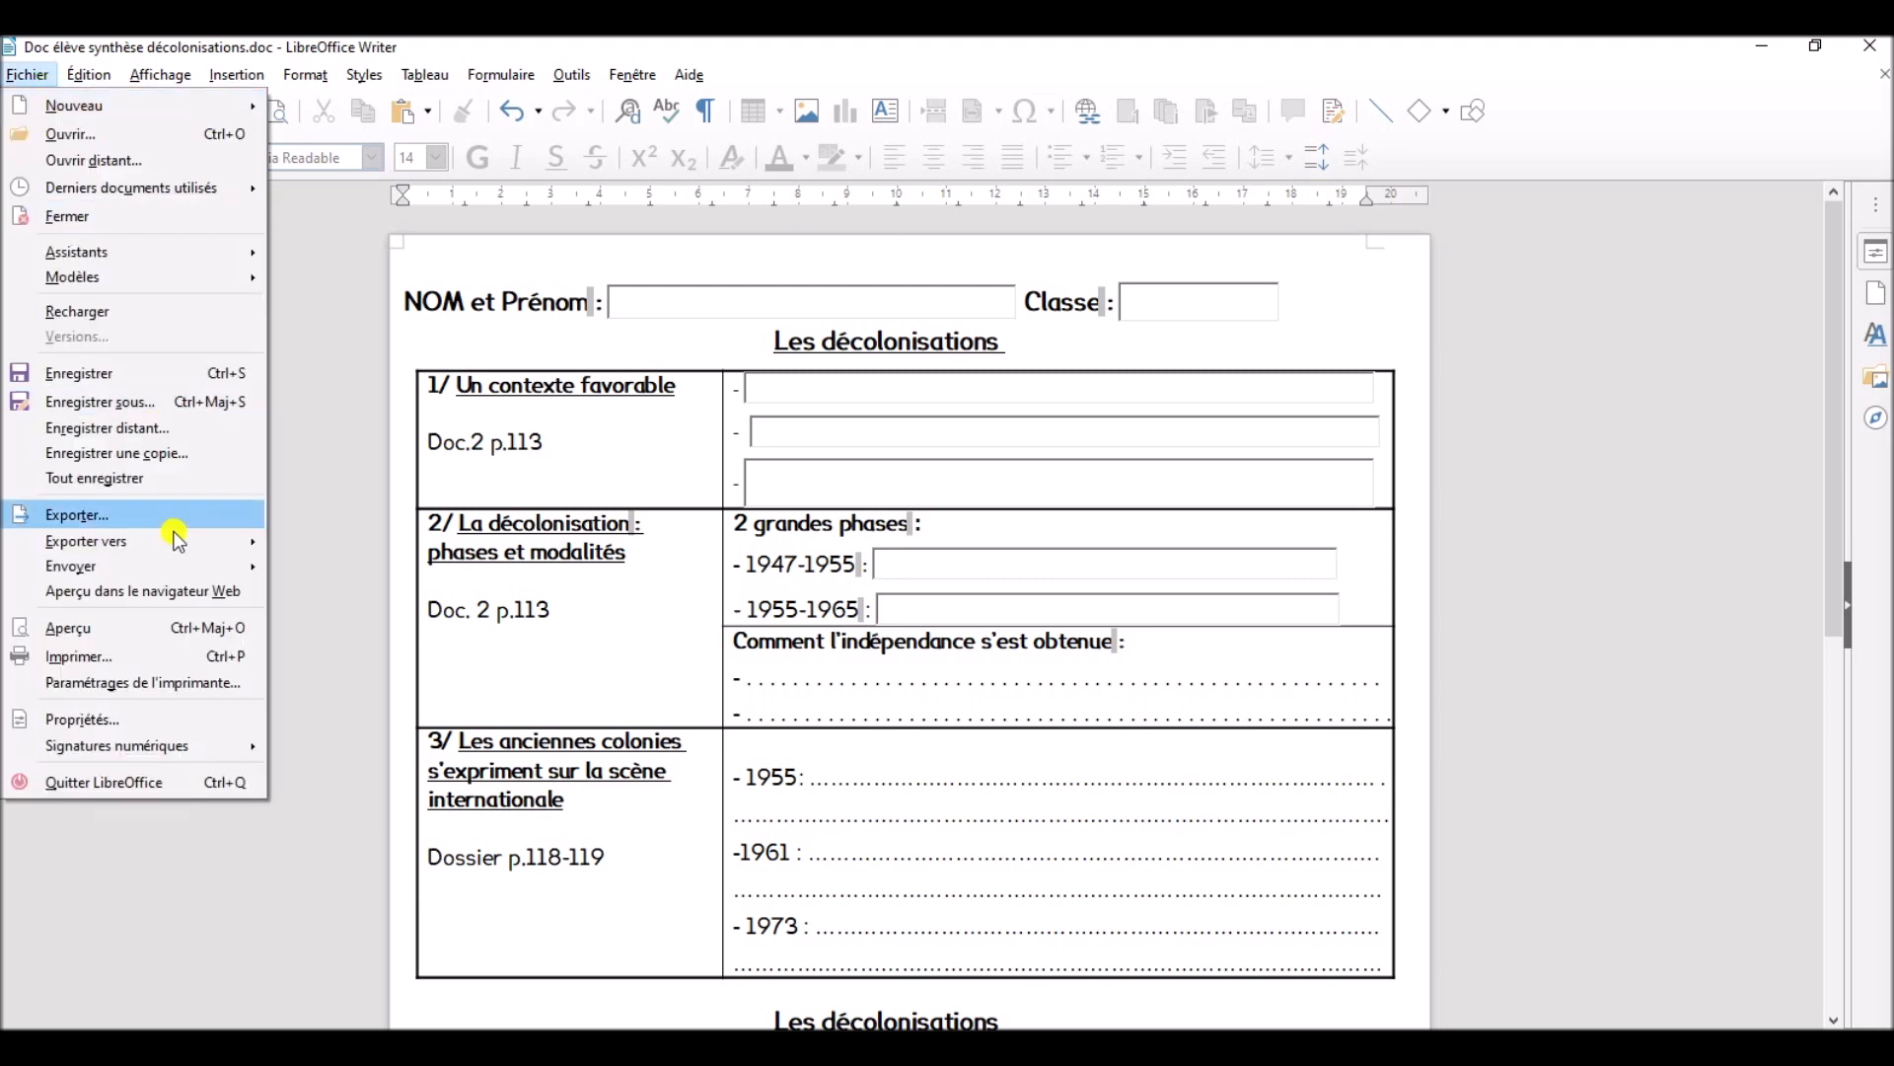
pyautogui.moveTo(181, 548)
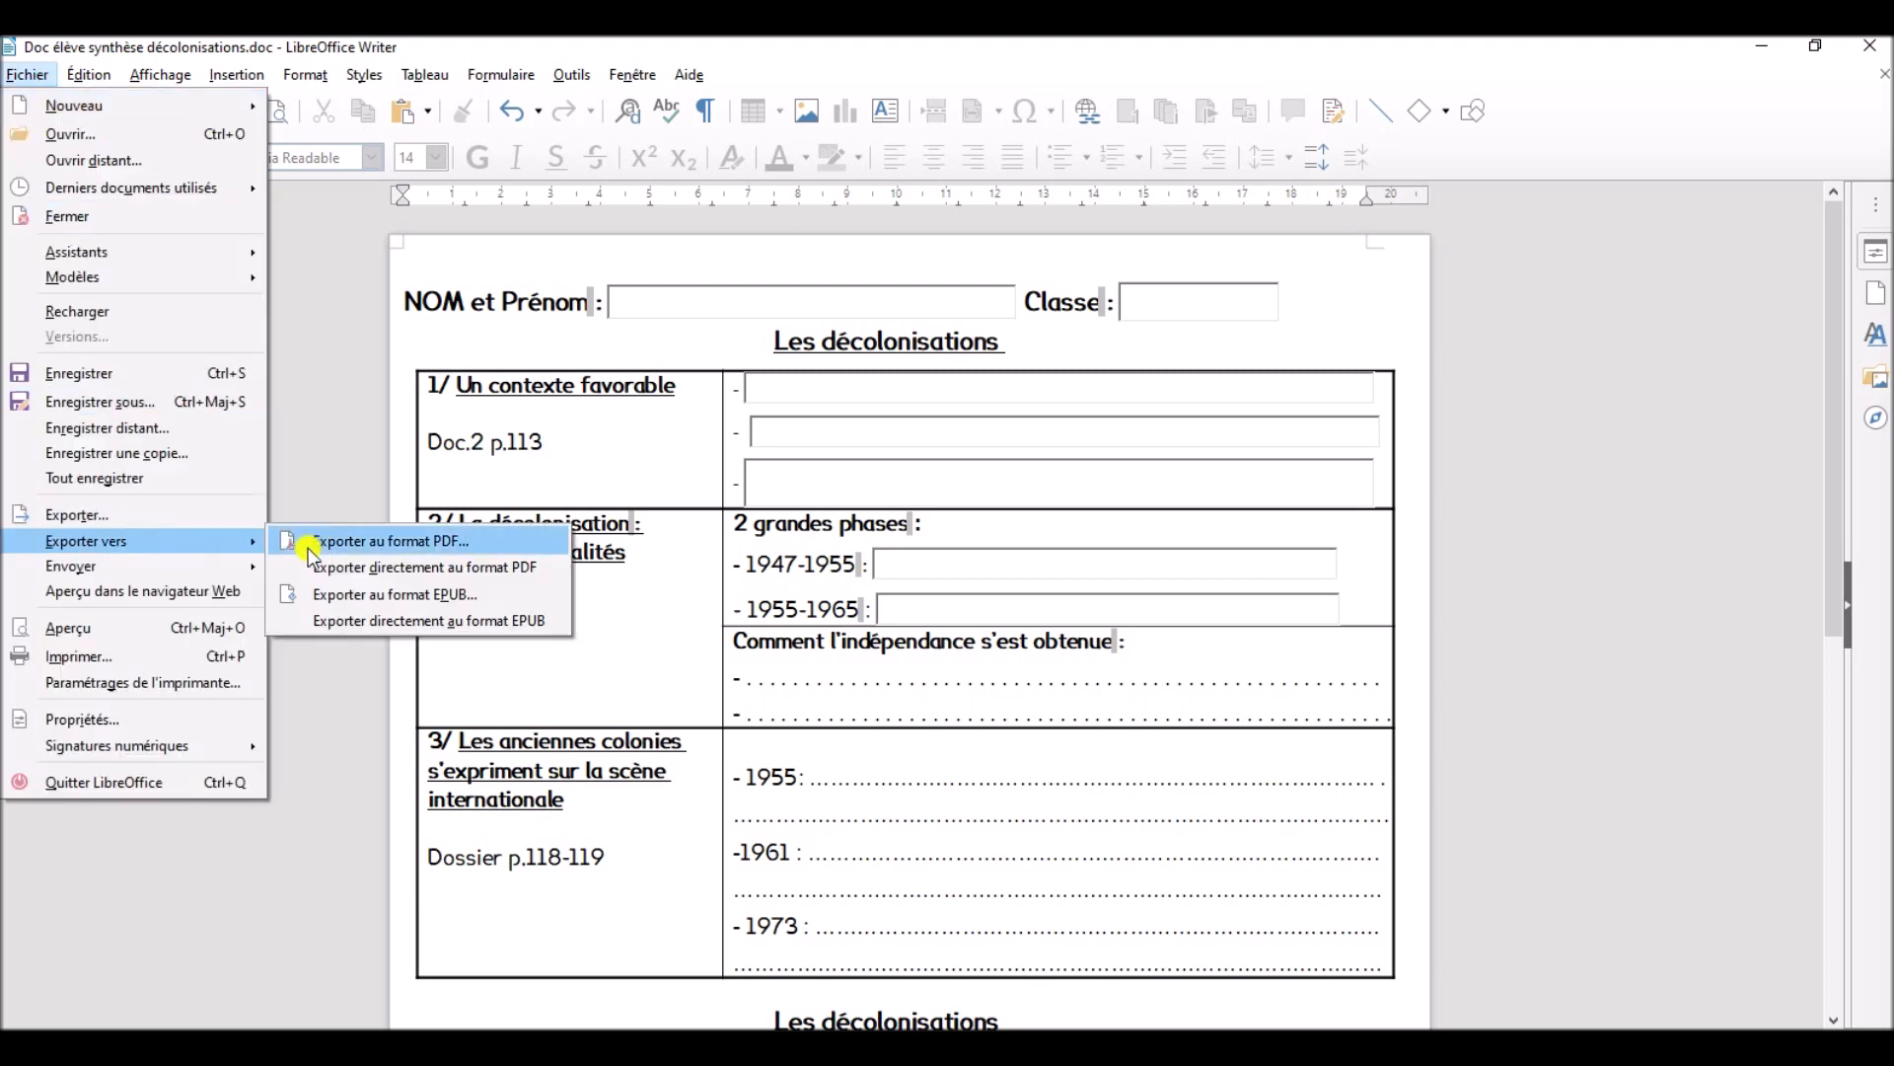
pyautogui.click(544, 543)
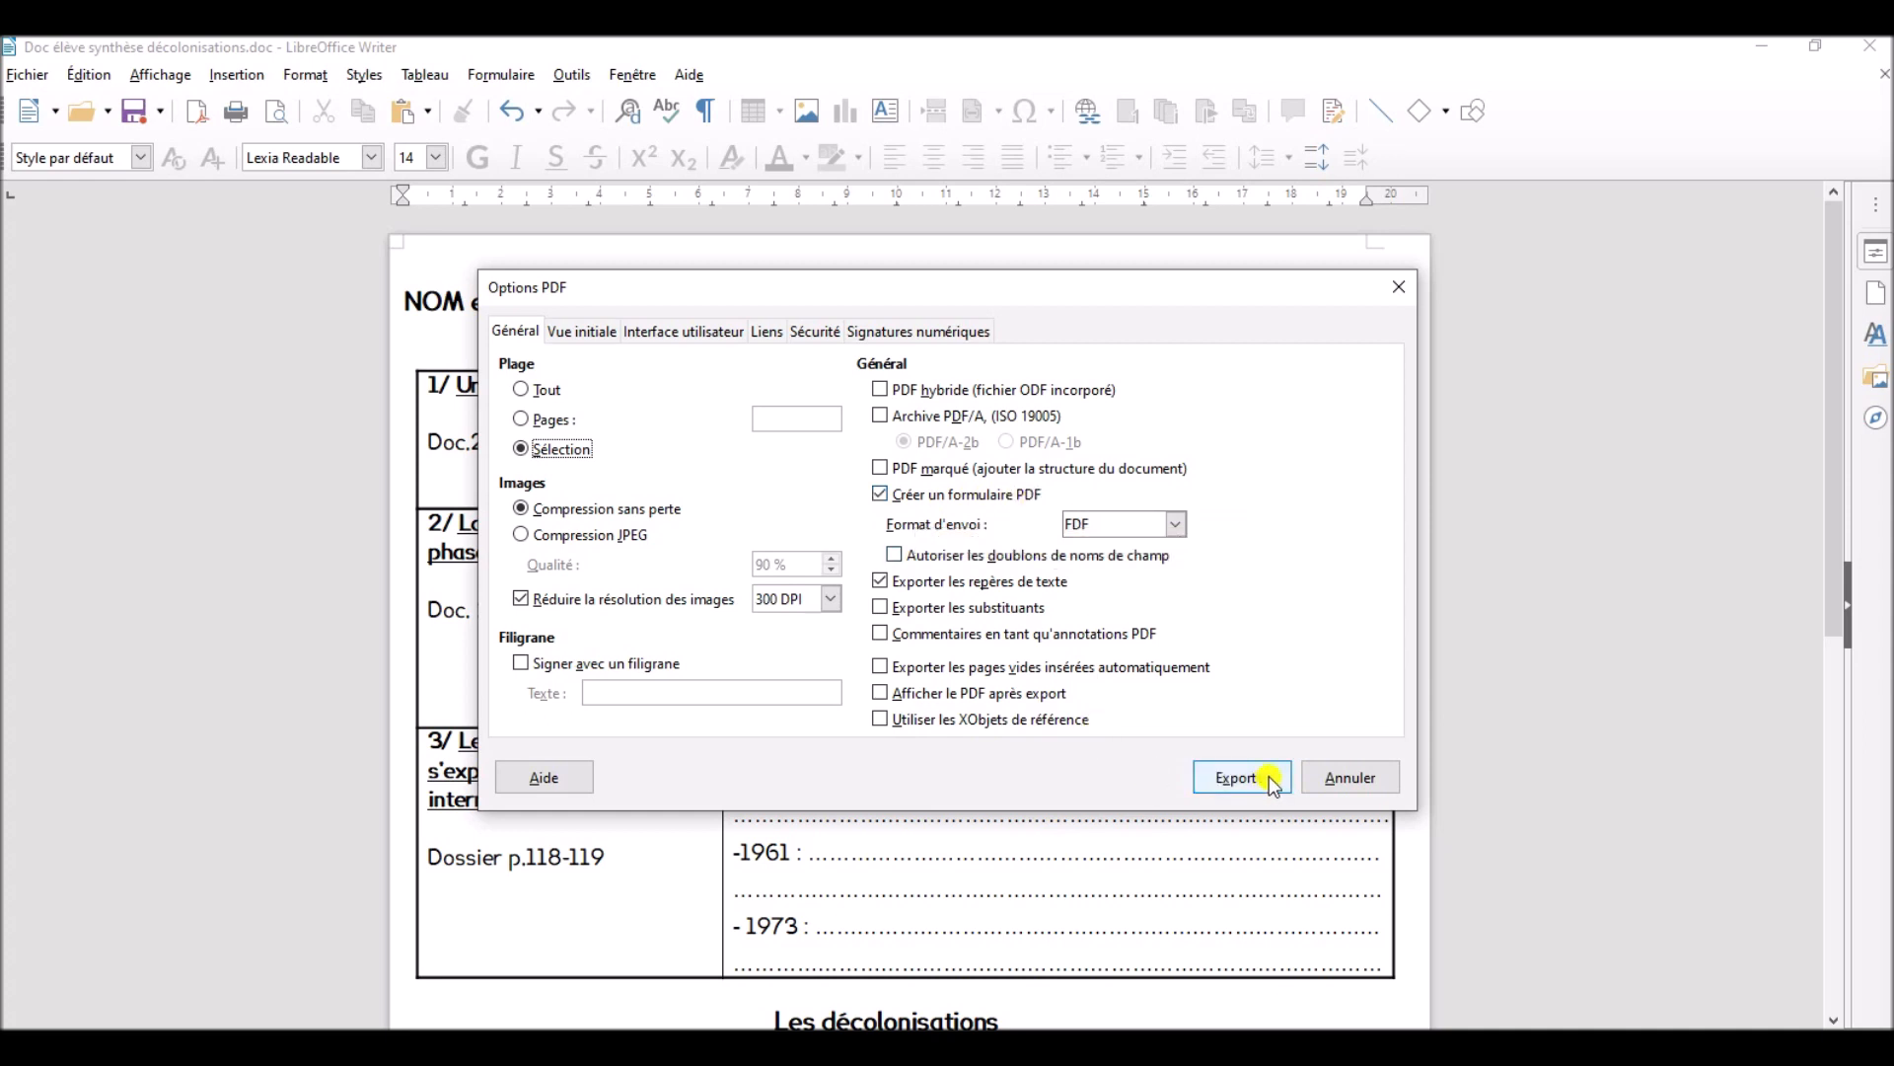
pyautogui.click(1239, 778)
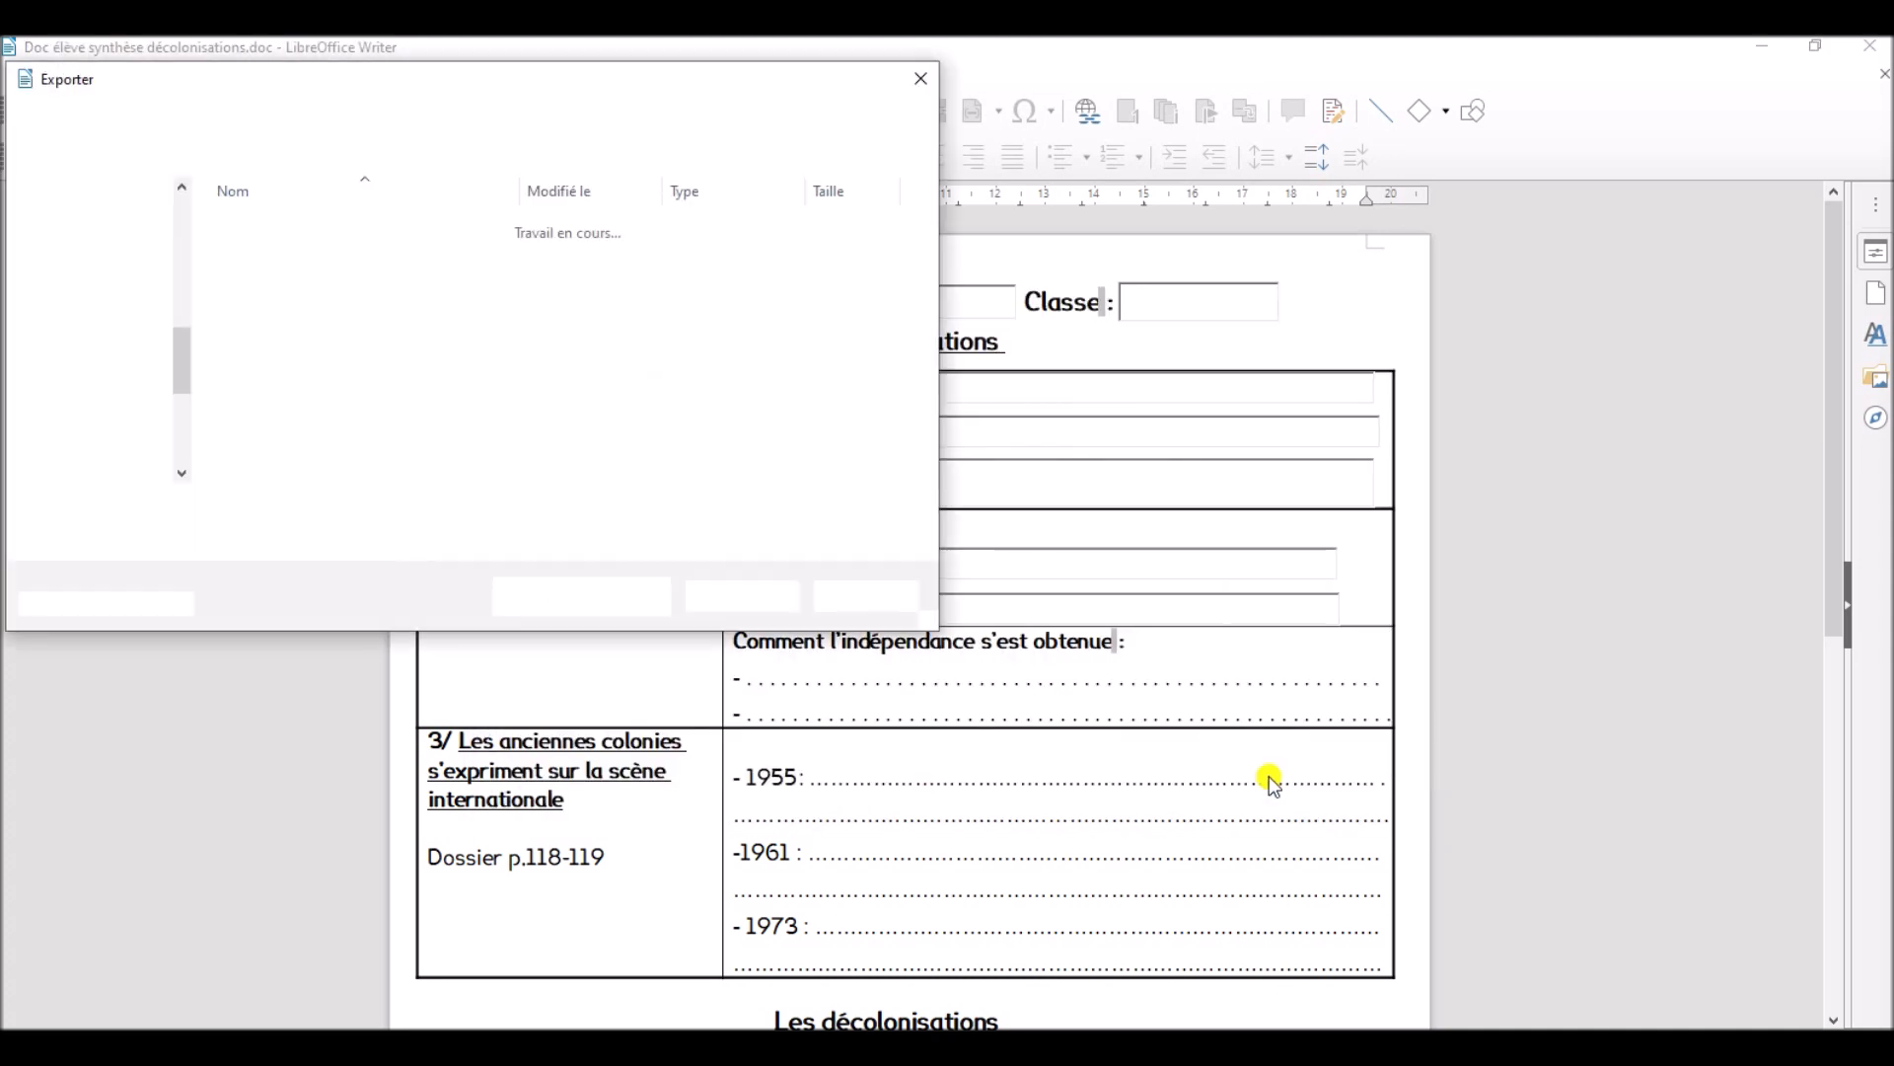
pyautogui.click(790, 598)
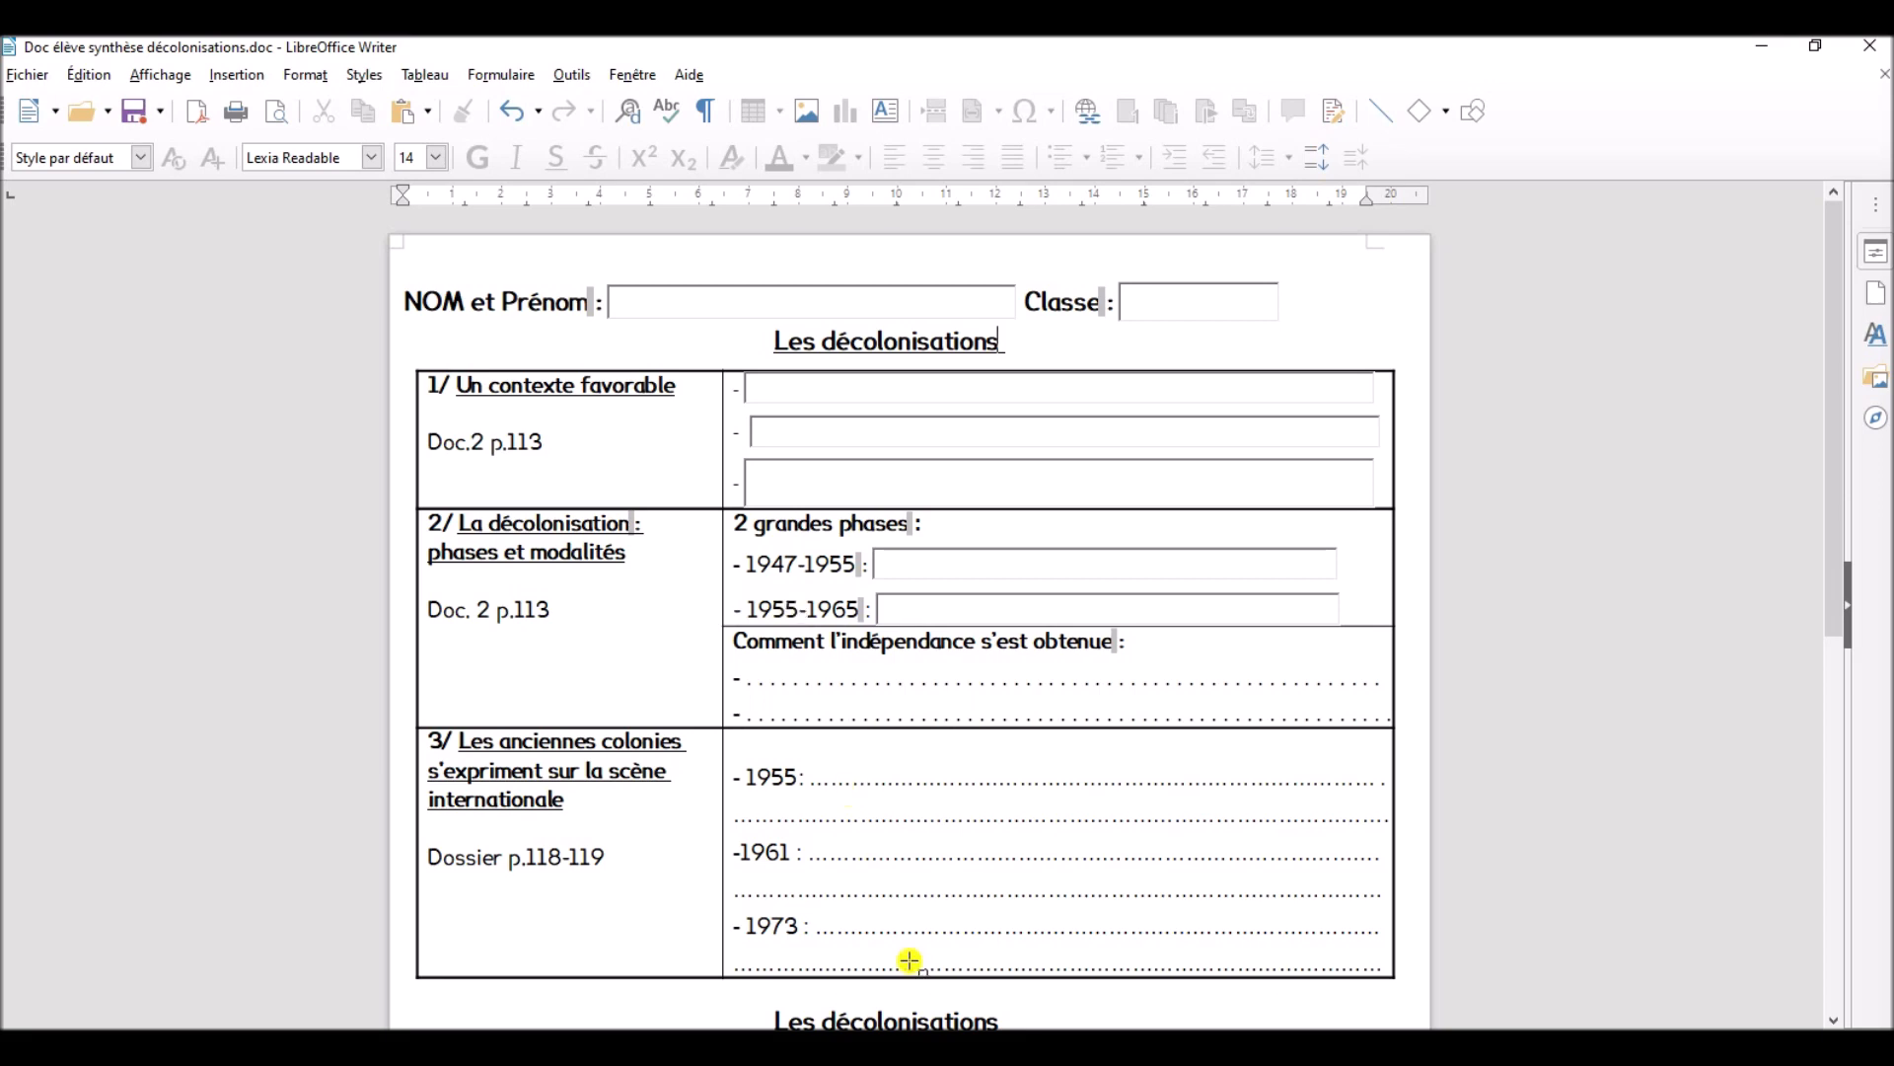
# - Switch to the exported PDF in Adobe Acrobat Reader and enter jskqjqskqjl in the name field, qsgjqlj and kdjlkfj in the first two answer fields
pyautogui.click(1255, 1045)
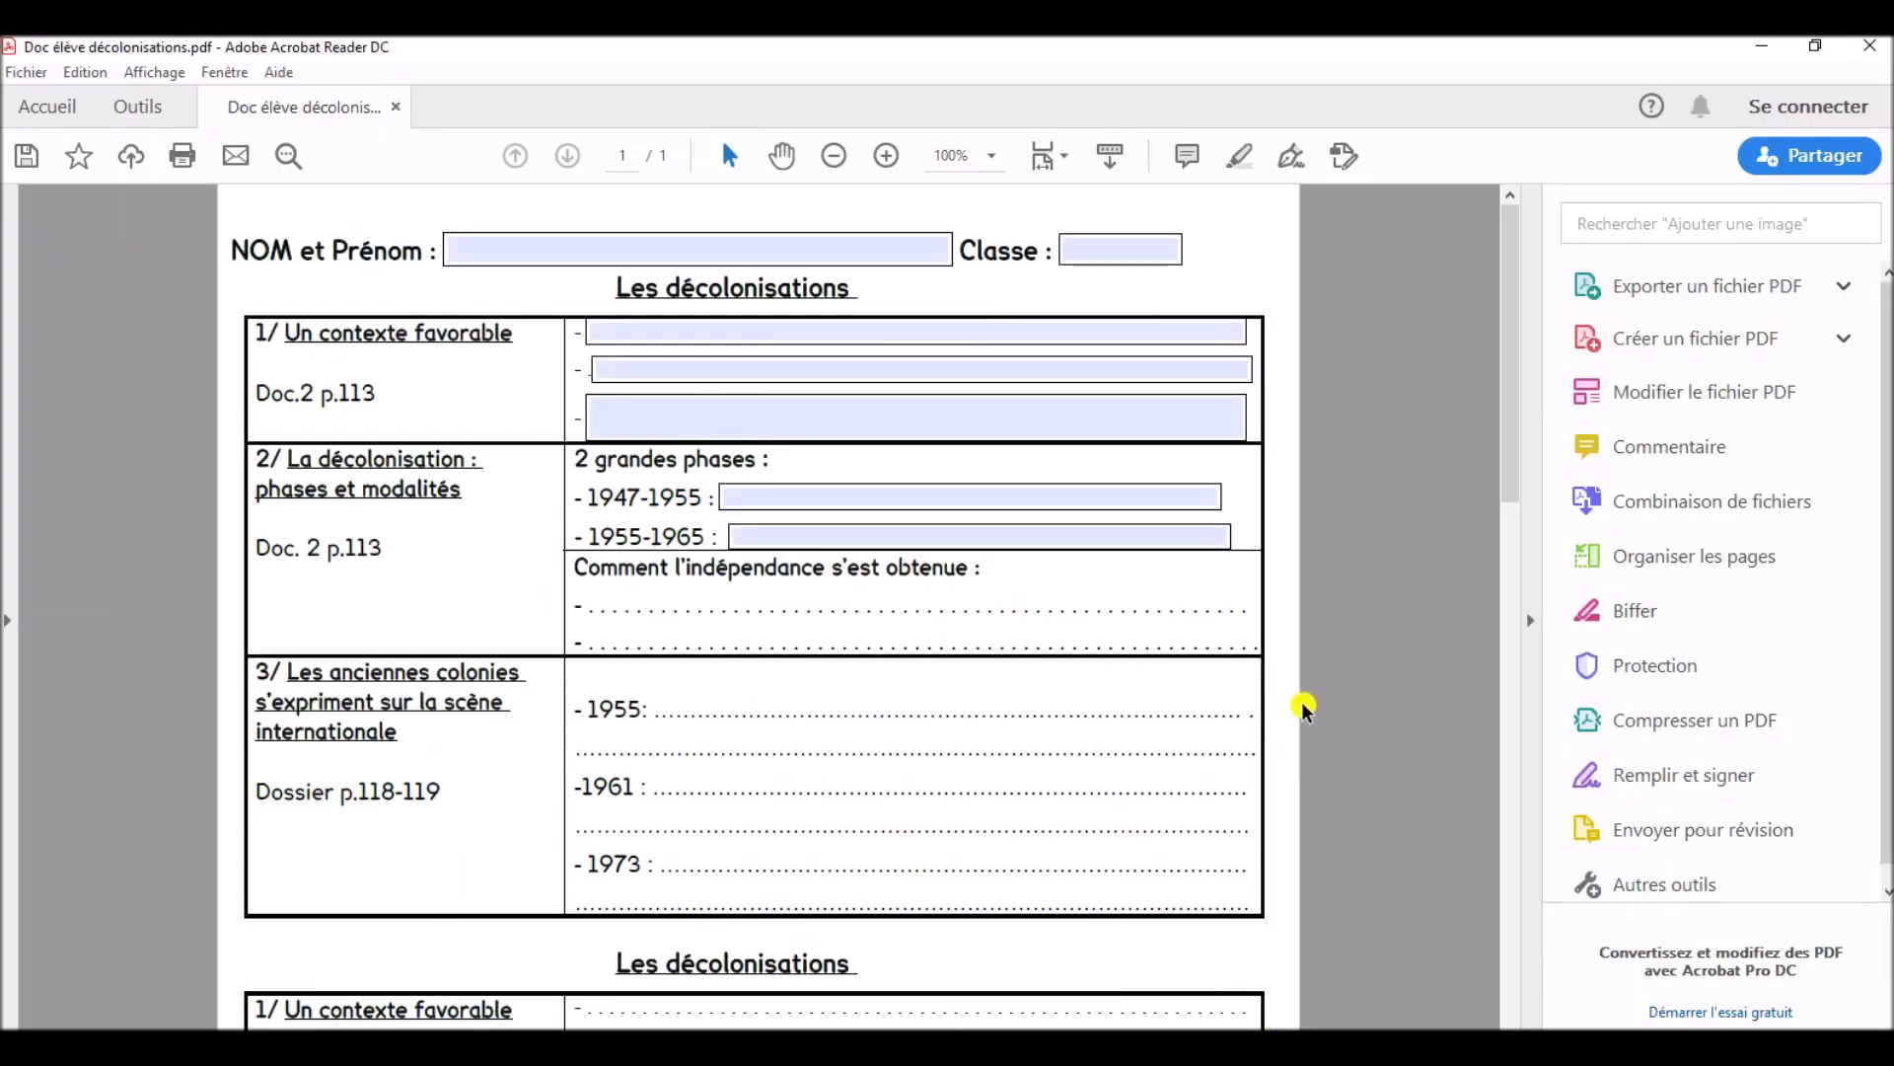
pyautogui.click(546, 247)
pyautogui.write('iskajaskajl')
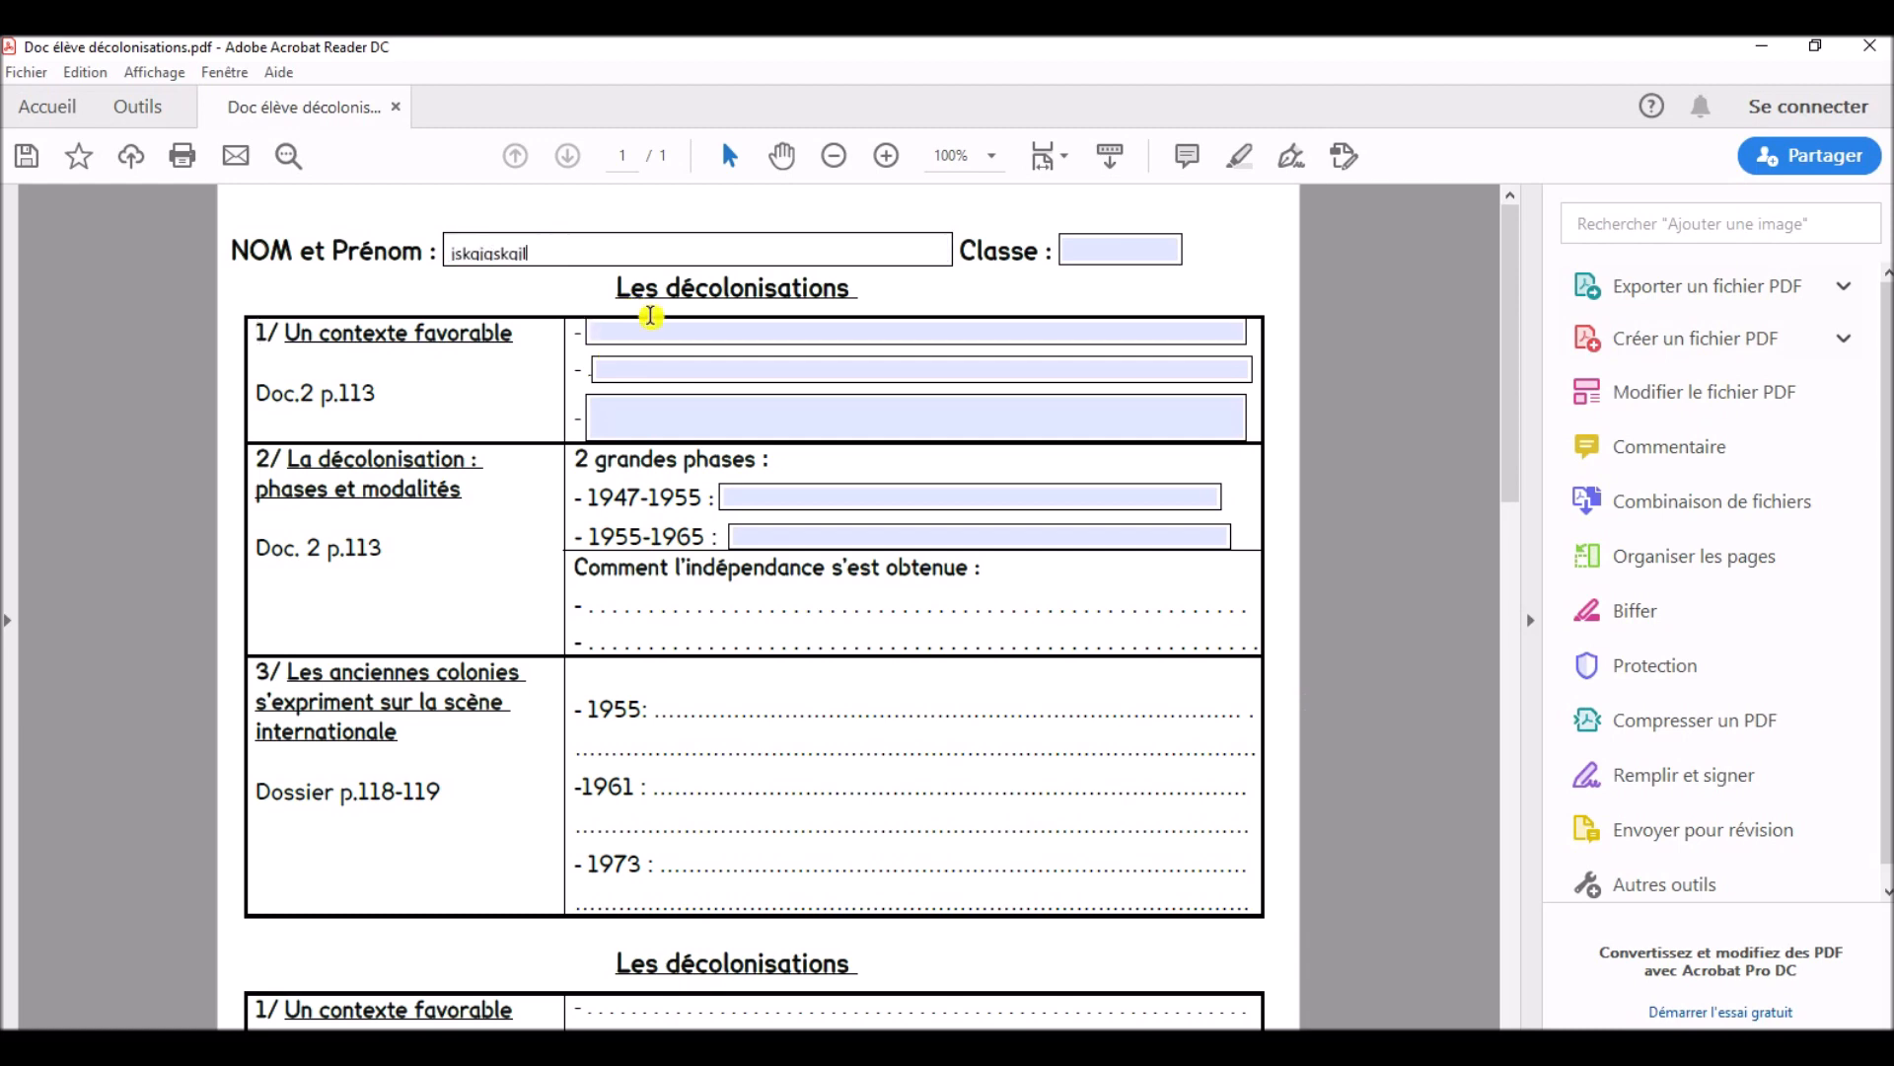
pyautogui.click(647, 334)
pyautogui.write('qsgjqlj')
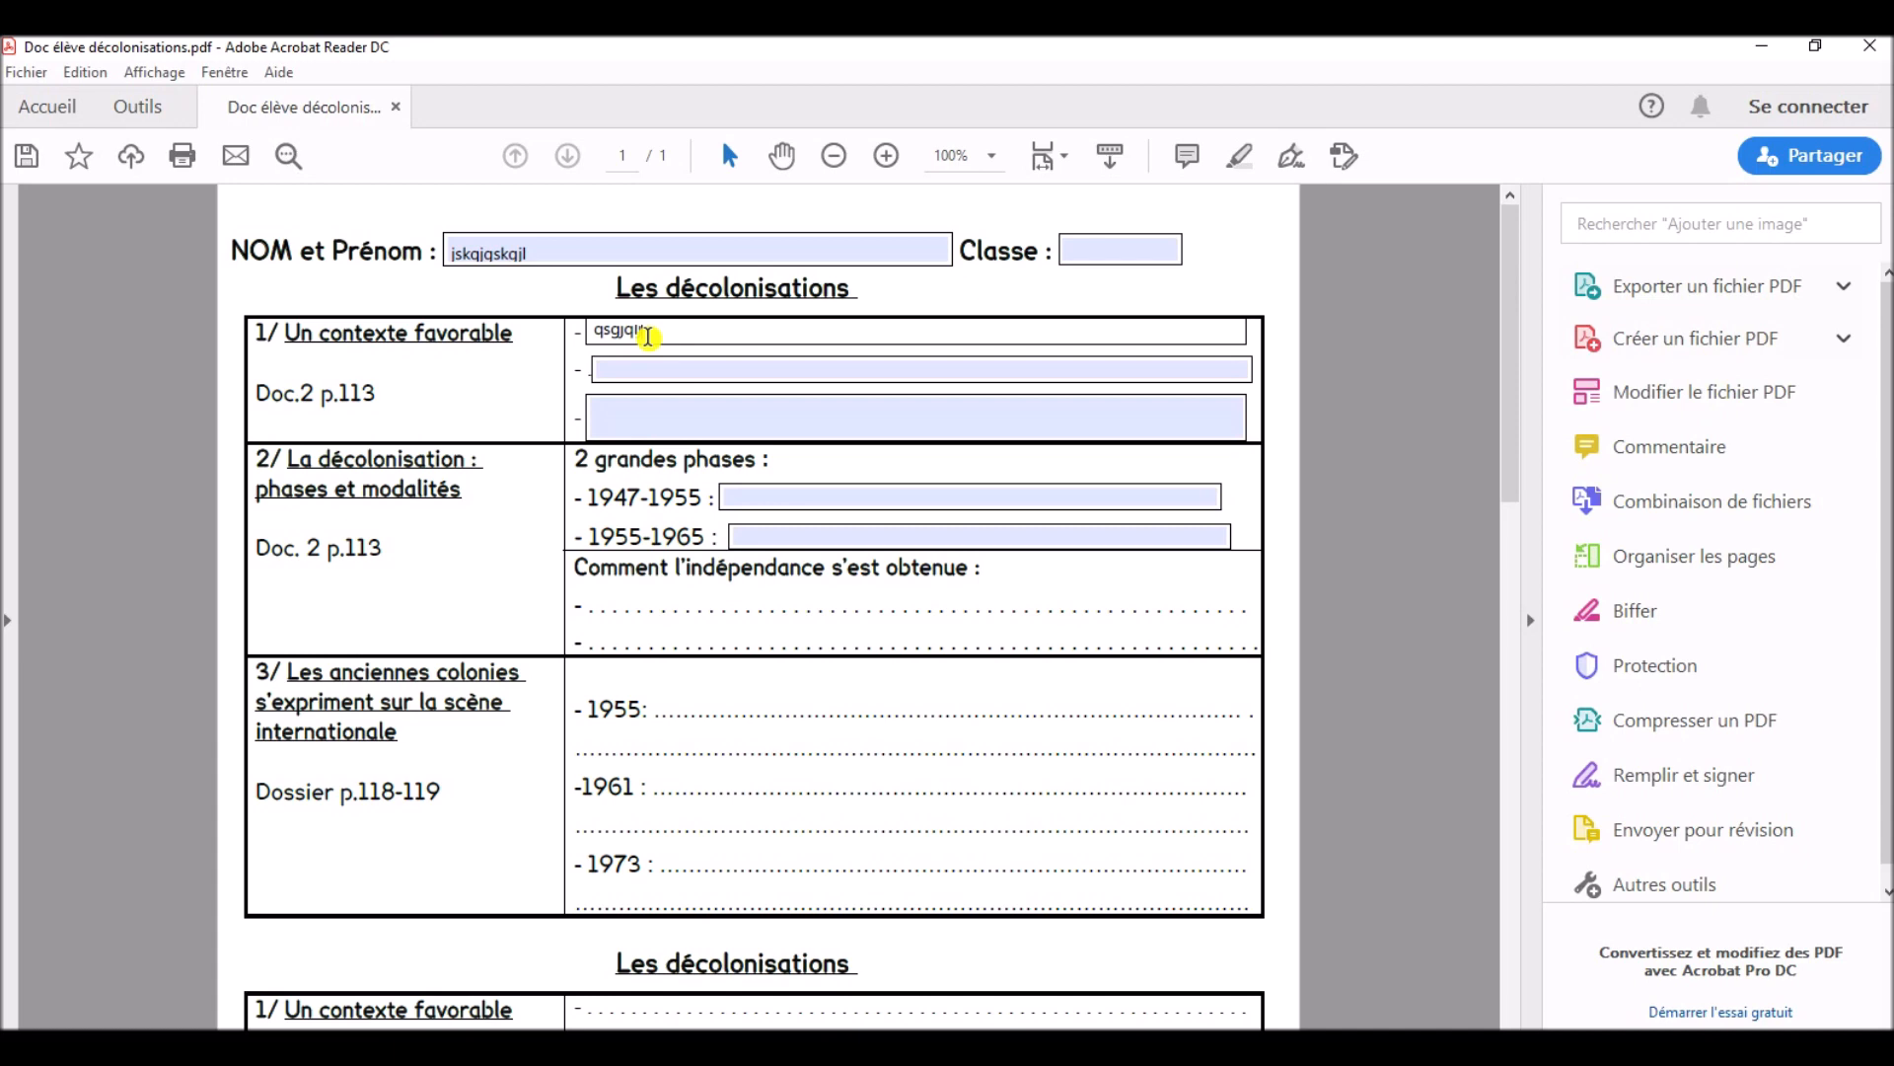
pyautogui.click(644, 370)
pyautogui.write('kdjlktj')
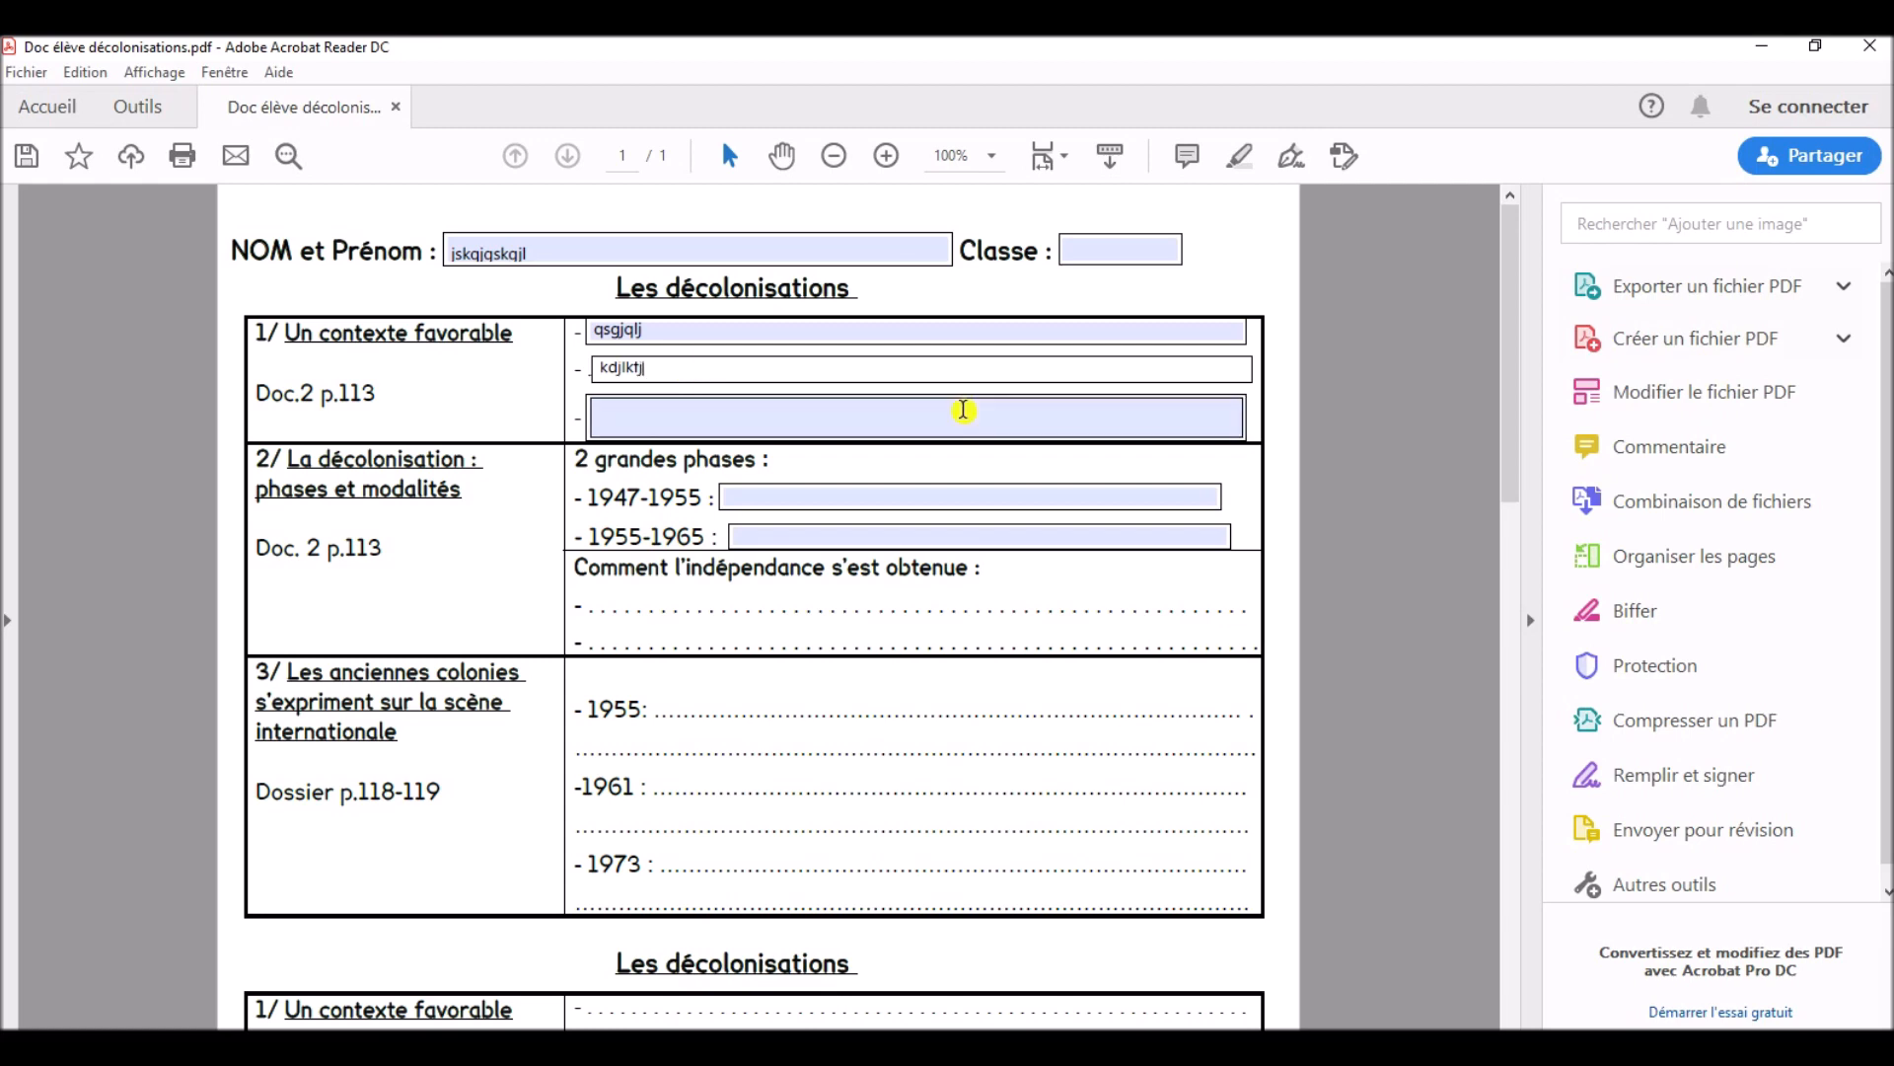
pyautogui.click(1351, 484)
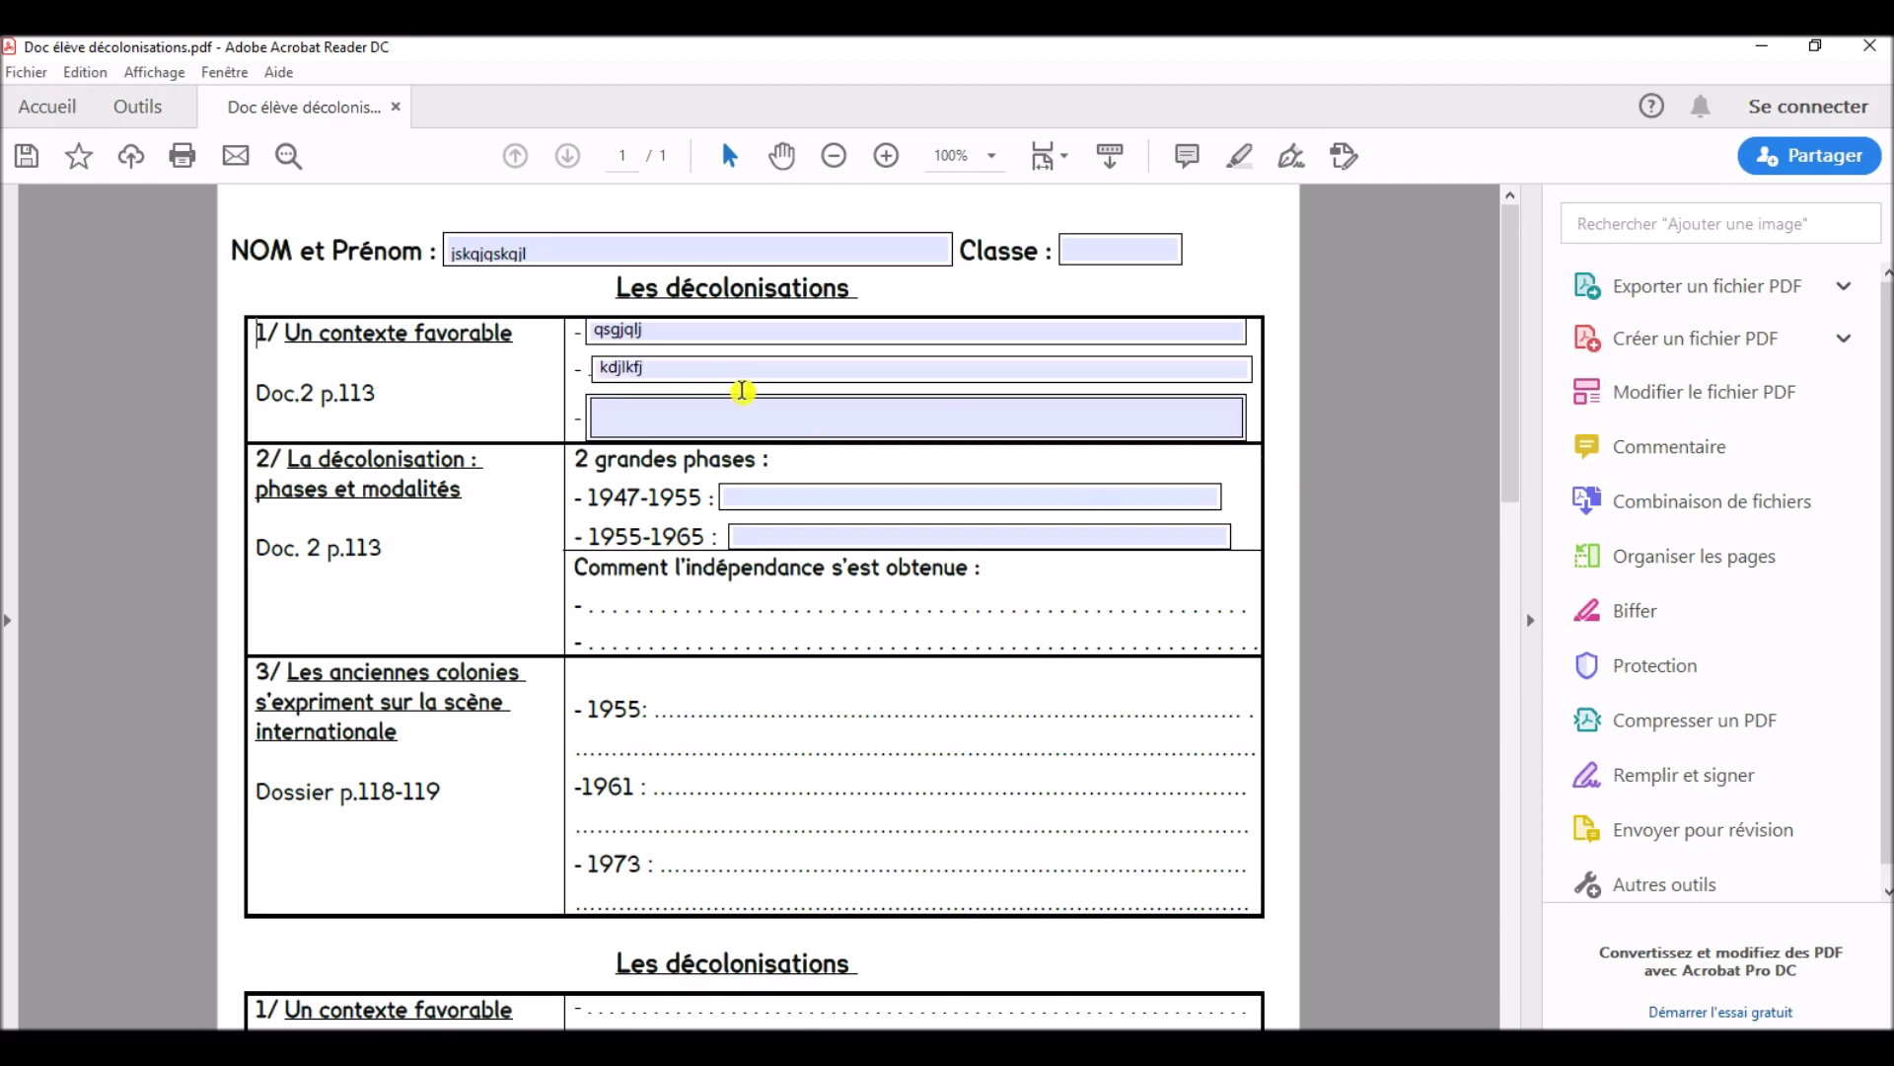
# - Clear the test text from the first two answer fields of section 1 and from the name field
pyautogui.click(720, 368)
pyautogui.moveTo(698, 368); pyautogui.dragTo(551, 367)
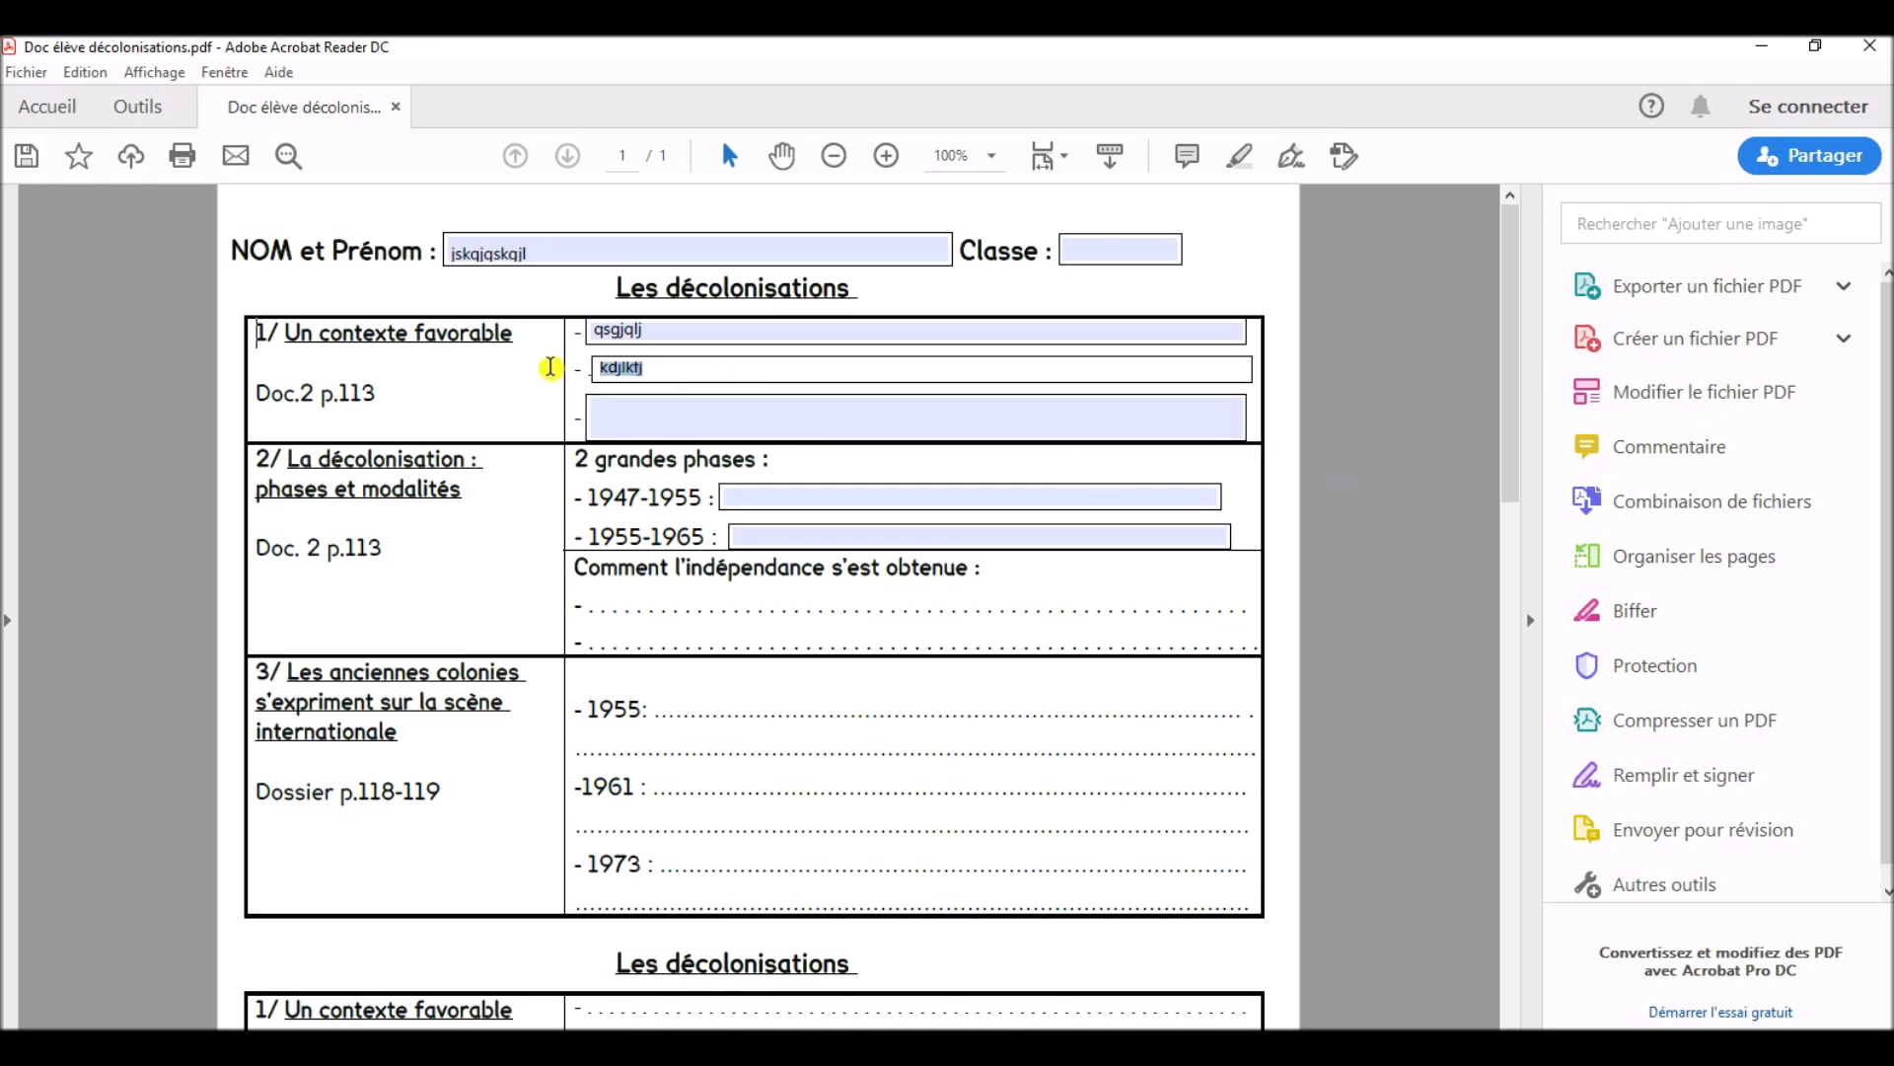
pyautogui.press('BackSpace')
pyautogui.click(662, 331)
pyautogui.press('BackSpace')
pyautogui.press('BackSpace')
pyautogui.press('BackSpace')
pyautogui.press('BackSpace')
pyautogui.press('BackSpace')
pyautogui.press('BackSpace')
pyautogui.press('BackSpace')
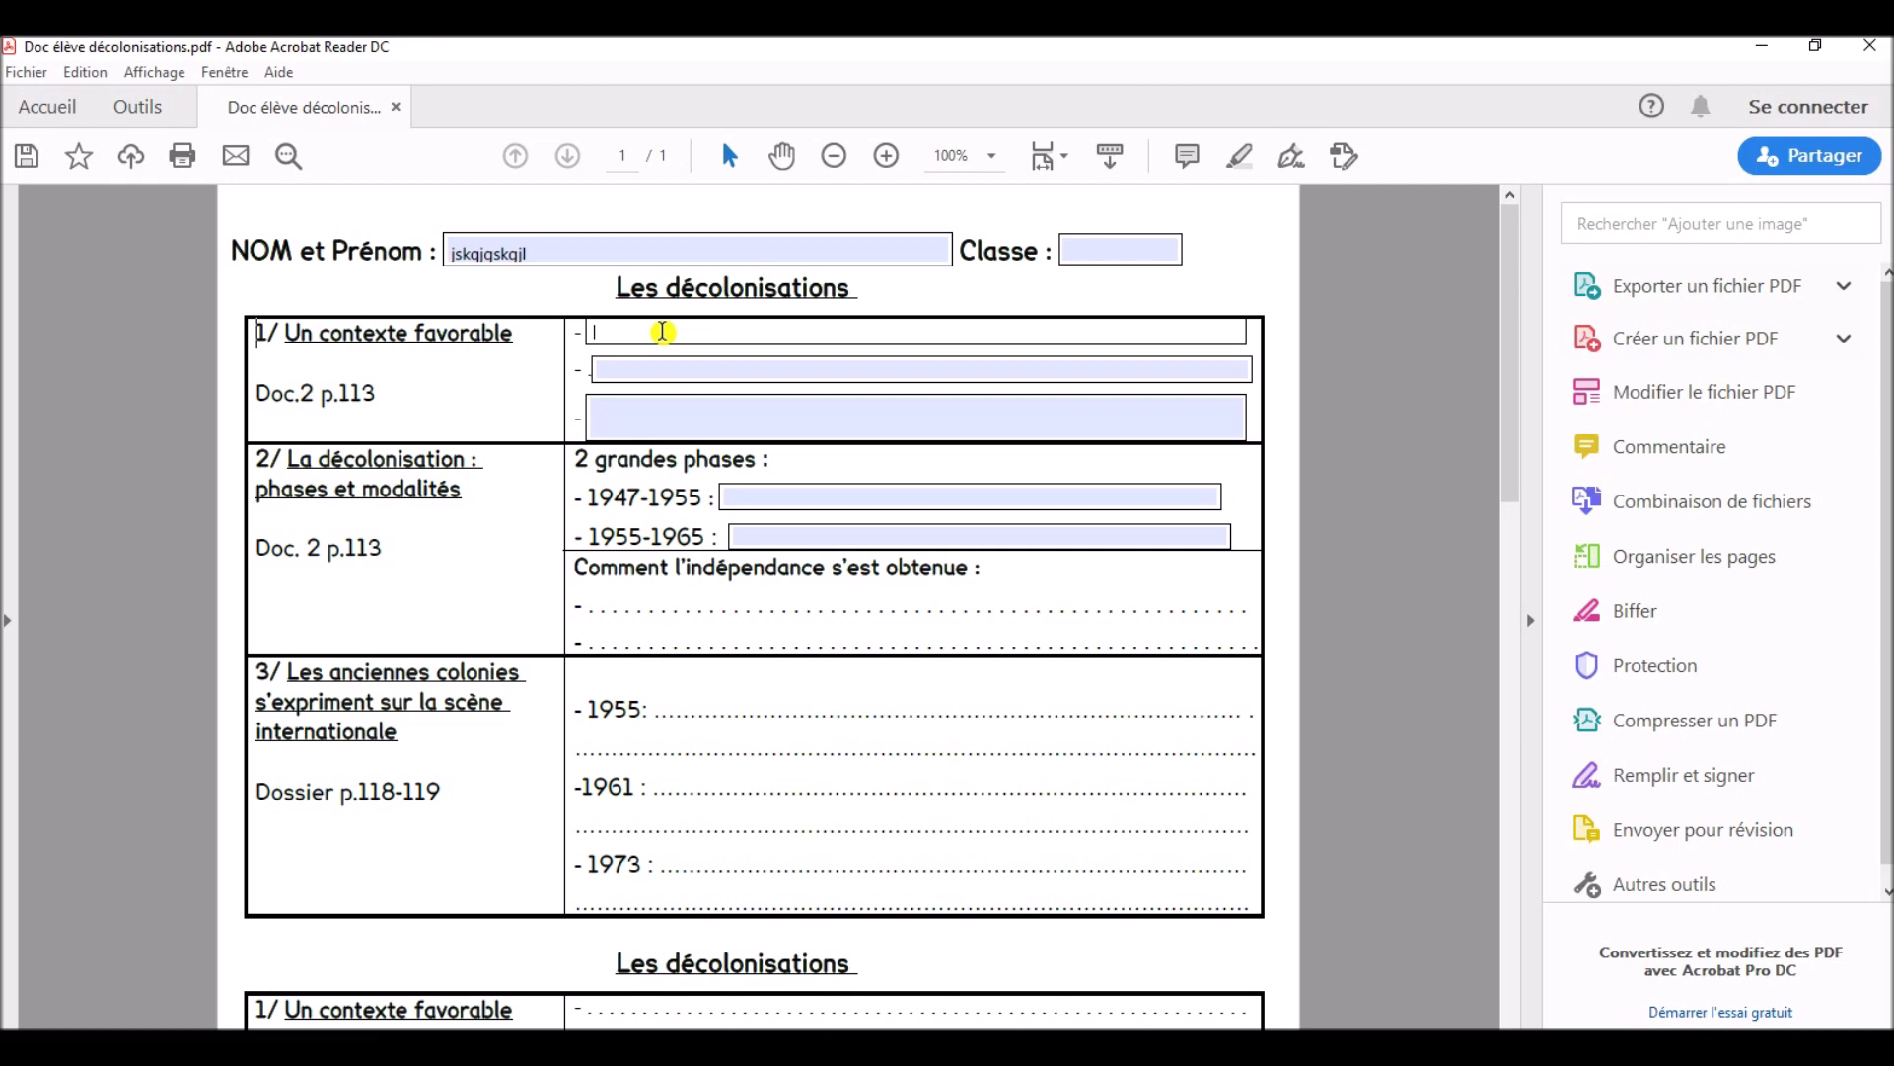
pyautogui.click(559, 253)
pyautogui.press('BackSpace')
pyautogui.press('BackSpace')
pyautogui.press('BackSpace')
pyautogui.press('BackSpace')
pyautogui.press('BackSpace')
pyautogui.press('BackSpace')
pyautogui.press('BackSpace')
pyautogui.press('BackSpace')
pyautogui.press('BackSpace')
pyautogui.press('BackSpace')
pyautogui.press('BackSpace')
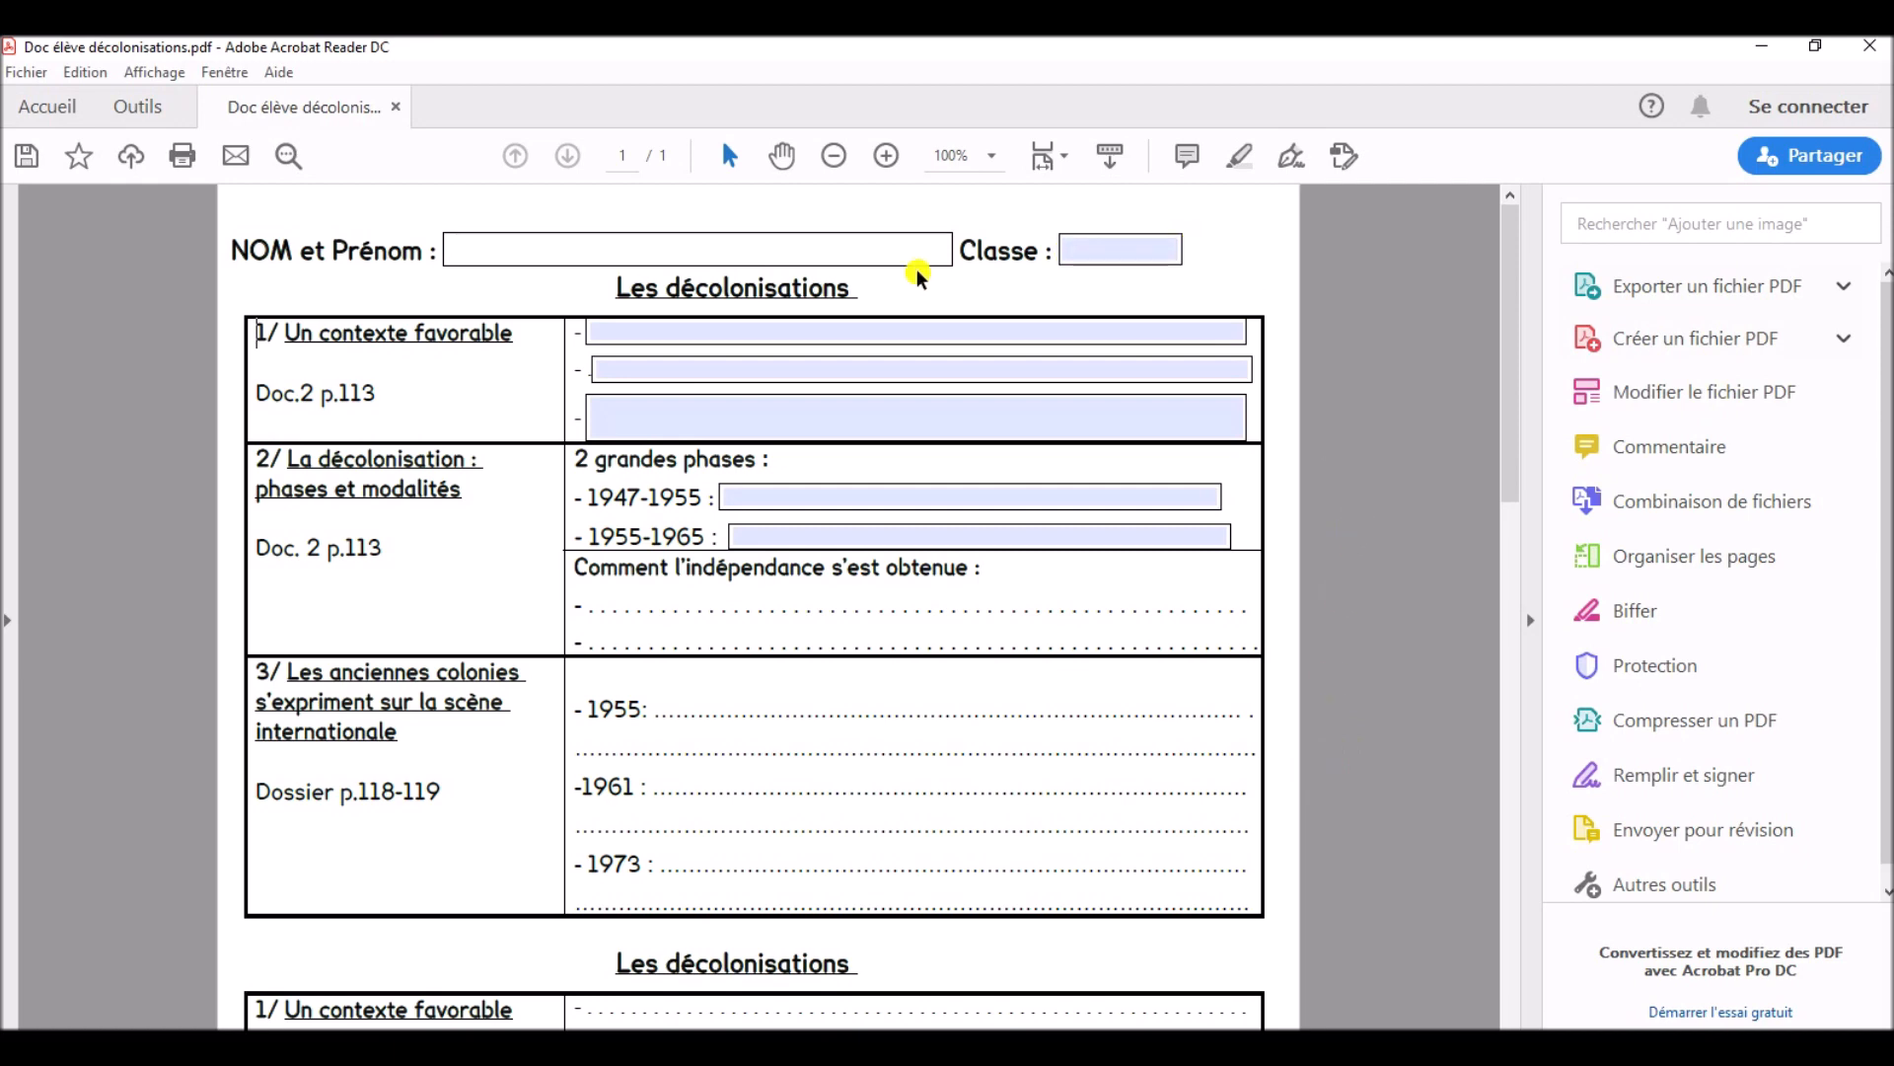
pyautogui.click(901, 373)
pyautogui.click(1350, 396)
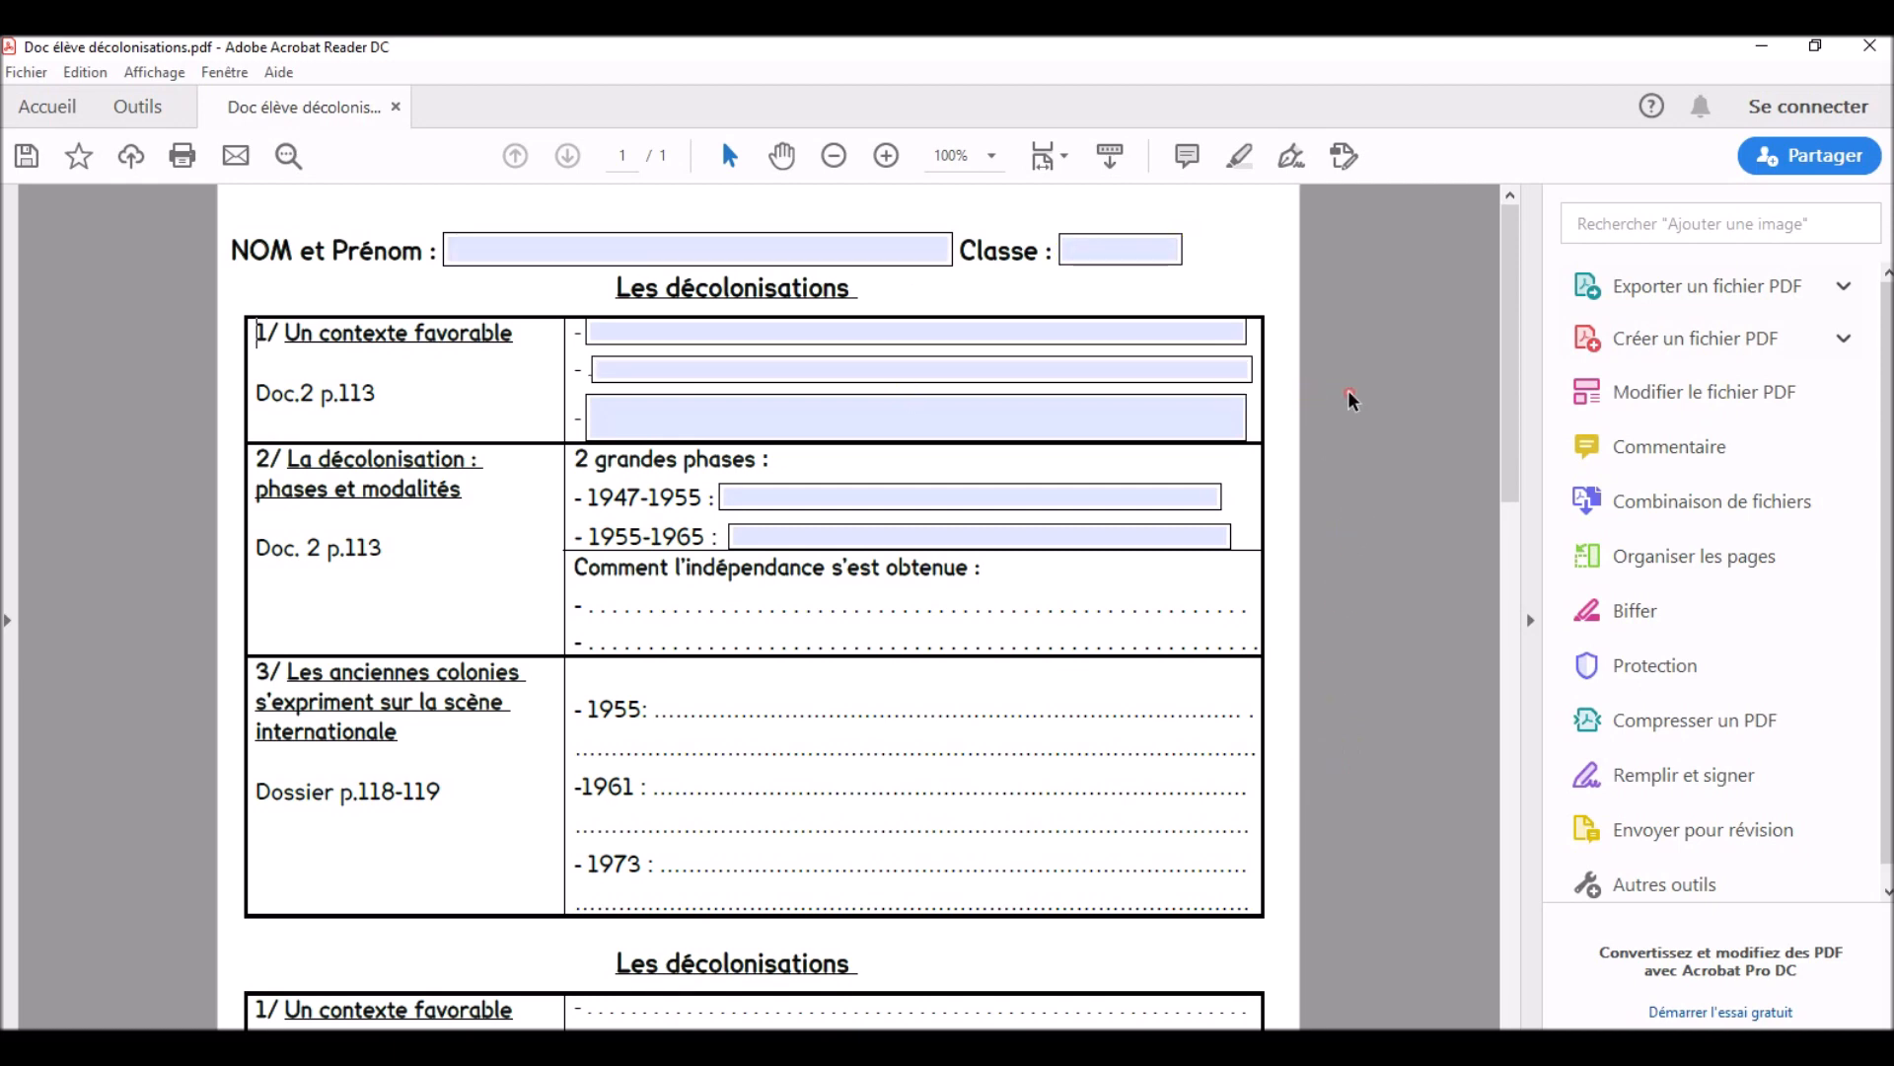